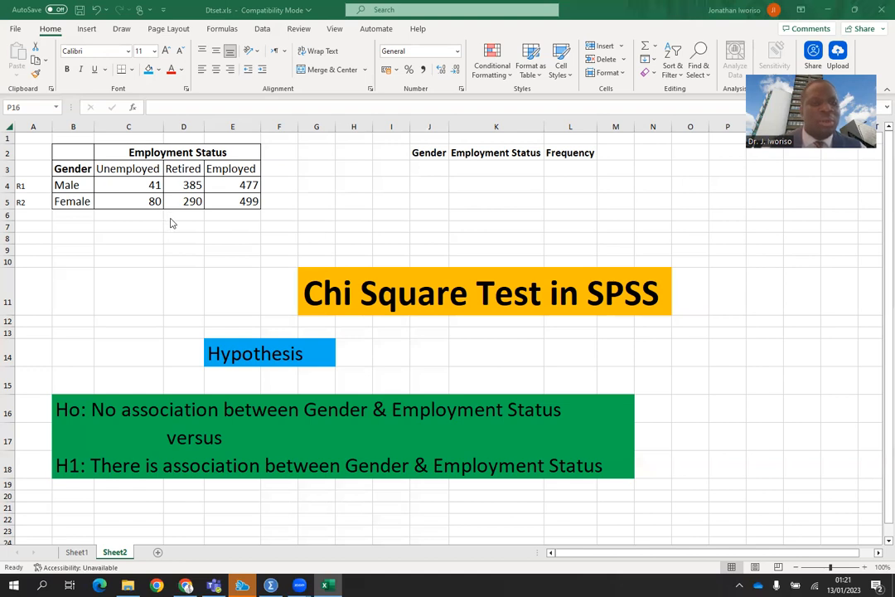
Replace the R1 and R2 labels beside the Male and Female rows with Row 1 and Row 2.
left_click(31, 196)
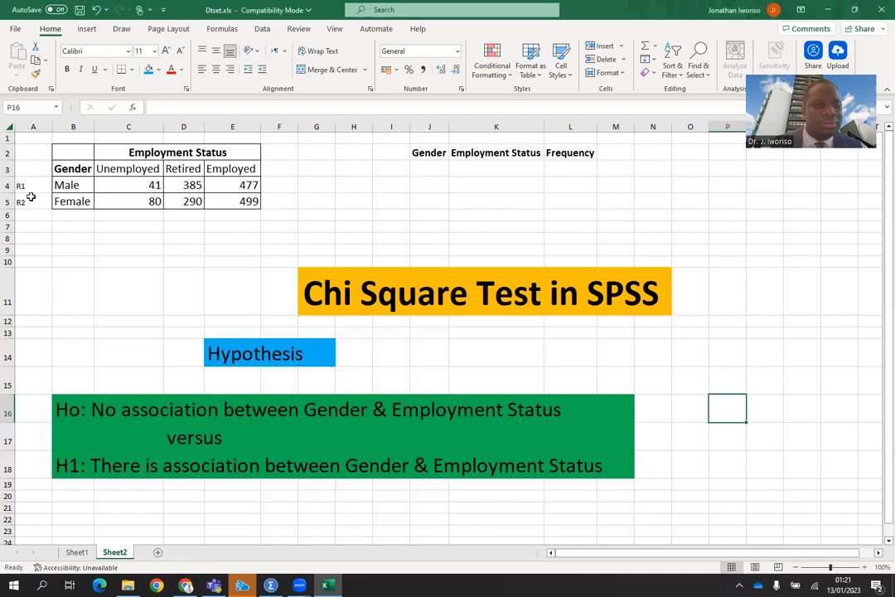
left_click_drag(23, 185, 26, 203)
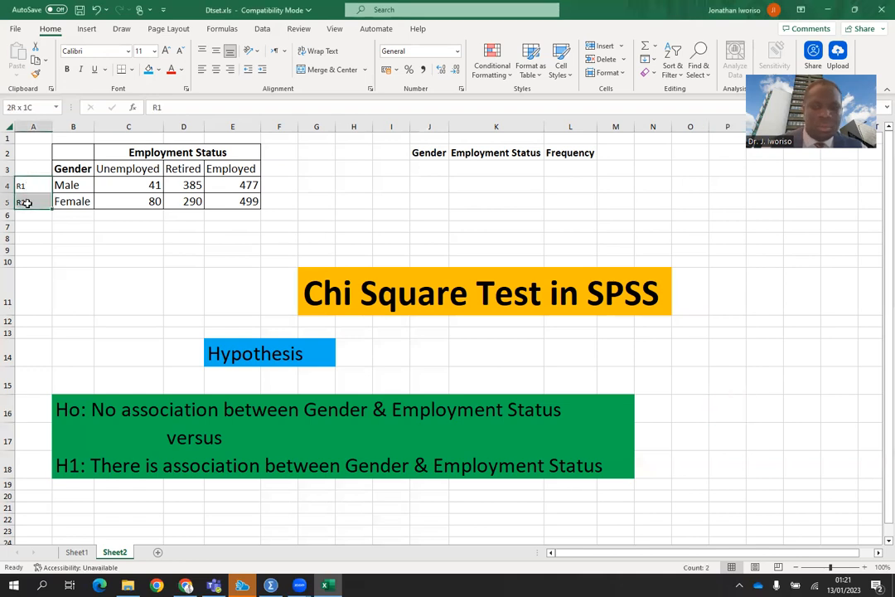
key("Delete")
left_click(108, 225)
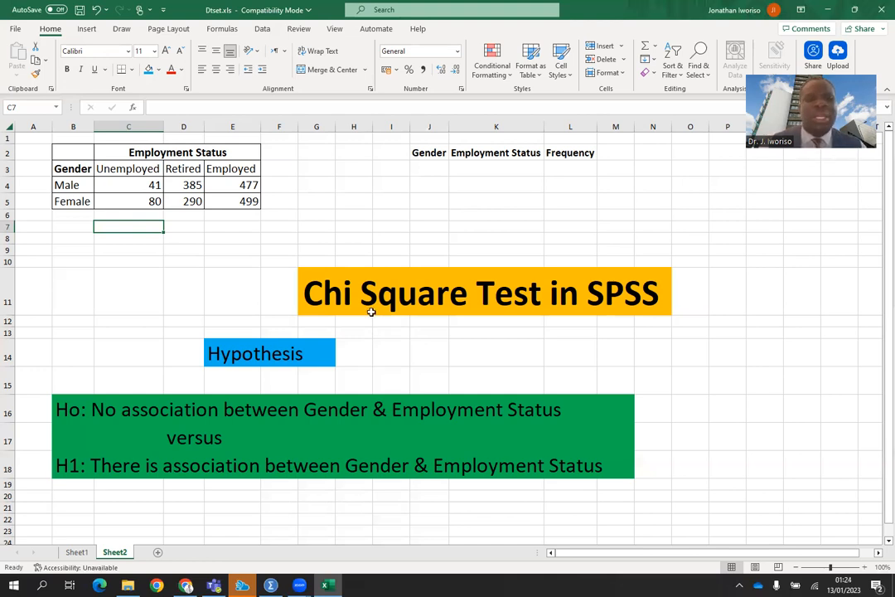
left_click(429, 168)
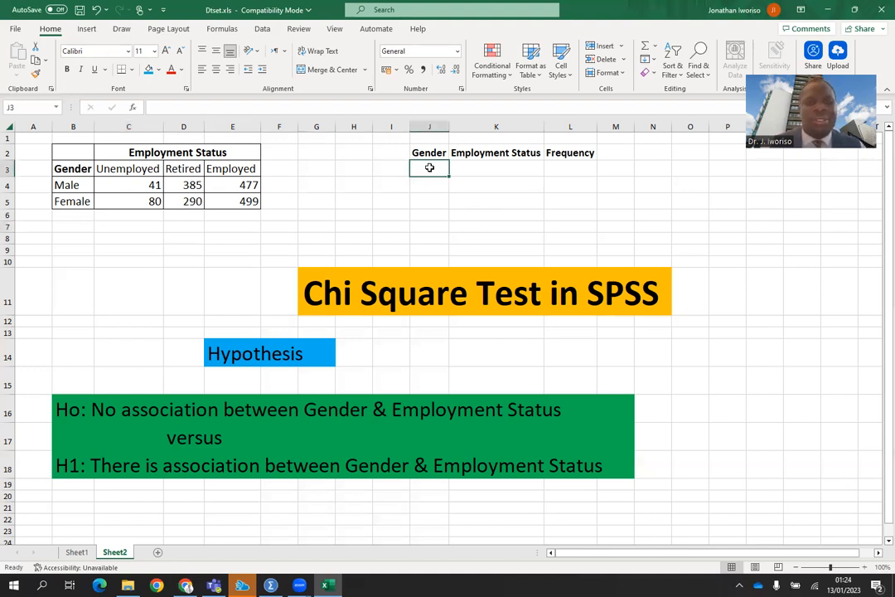
left_click(37, 184)
type("Row 1")
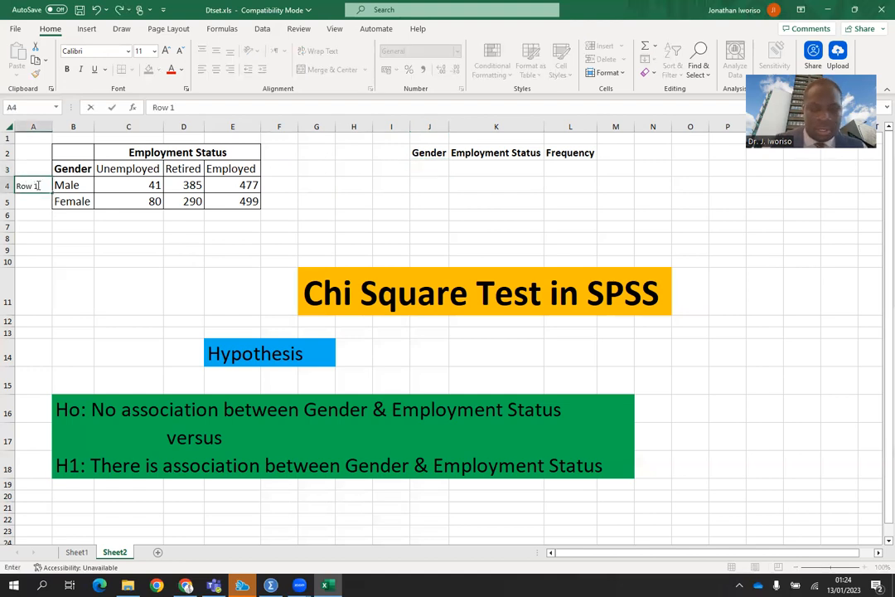
key("Return")
type("Row 2")
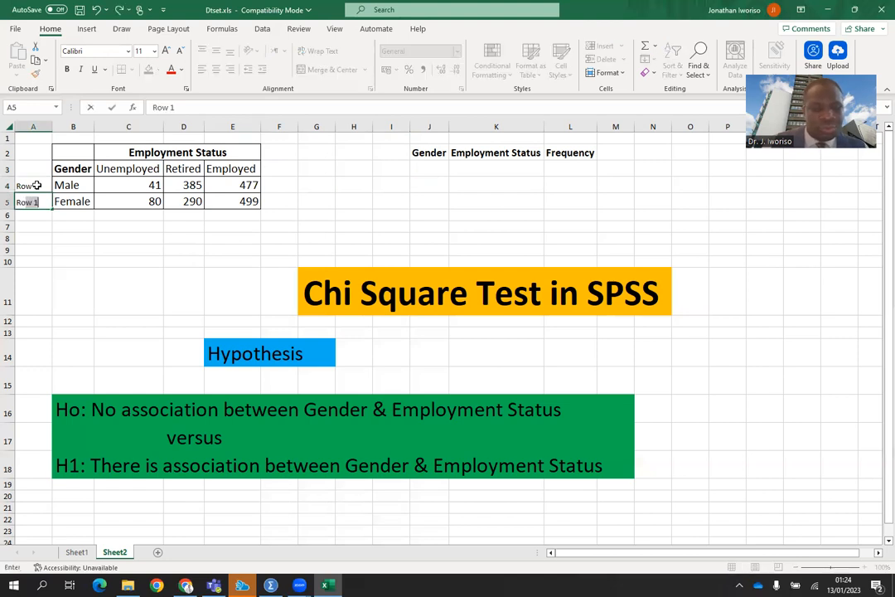
left_click(71, 215)
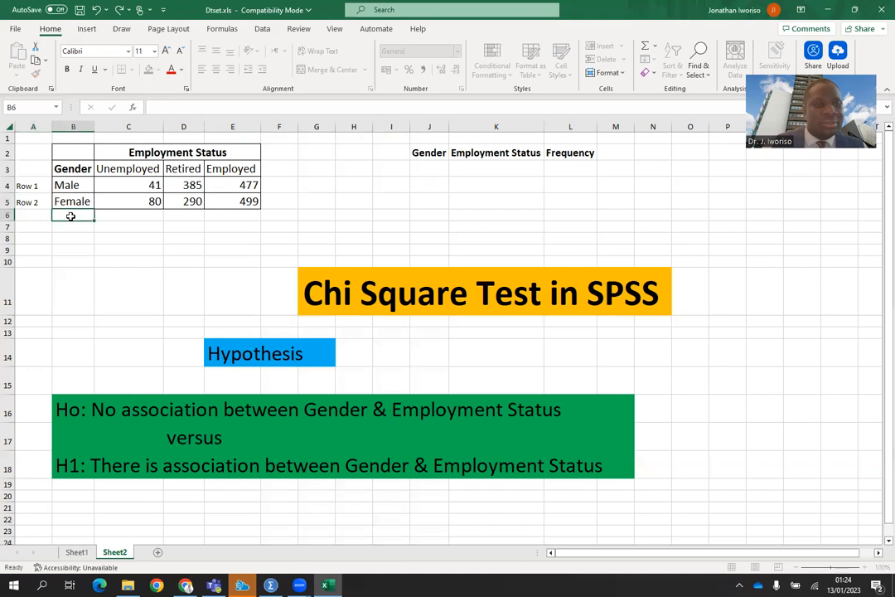
Label the cells under the three employment status columns as Column 1, Column 2 and Column 3.
left_click(116, 215)
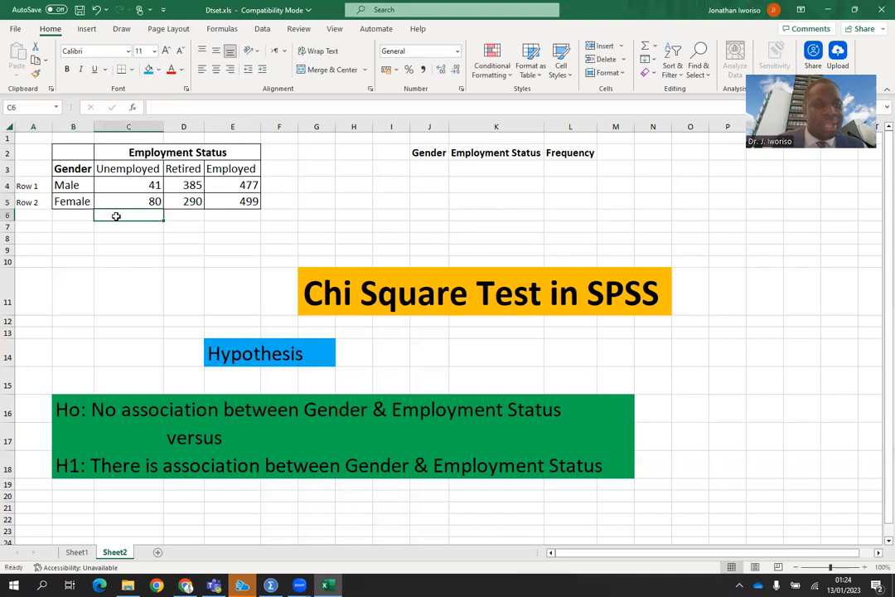
type("Column 1")
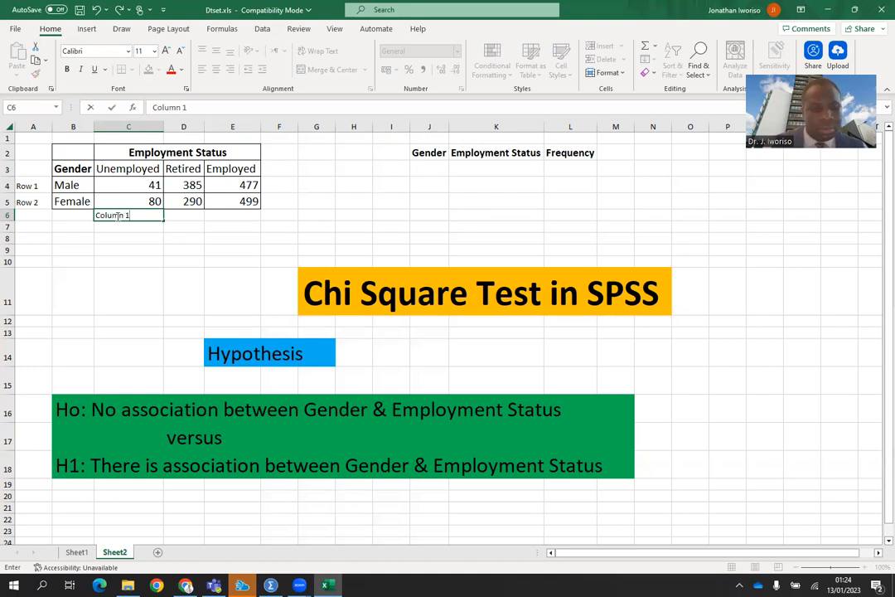
key("Tab")
type("C")
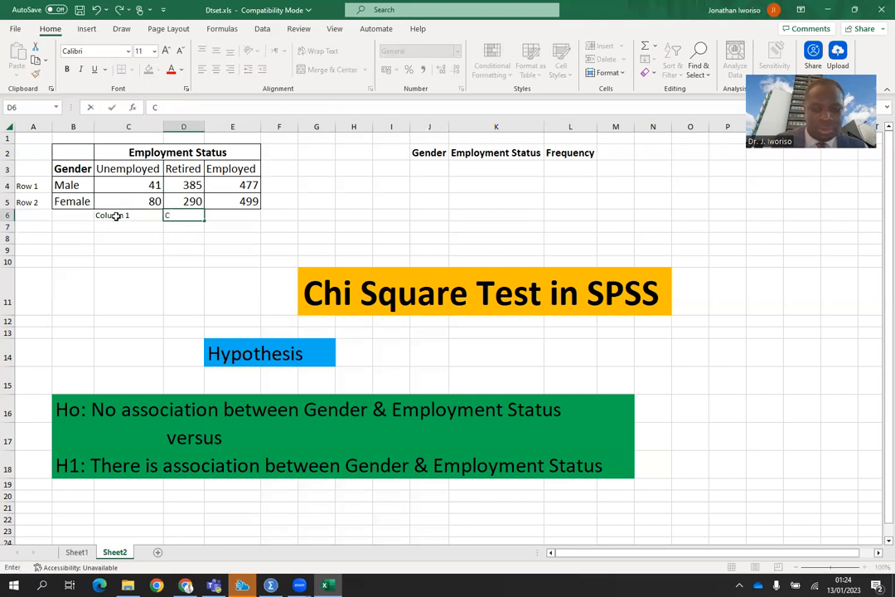
type("olumn 2")
key("Tab")
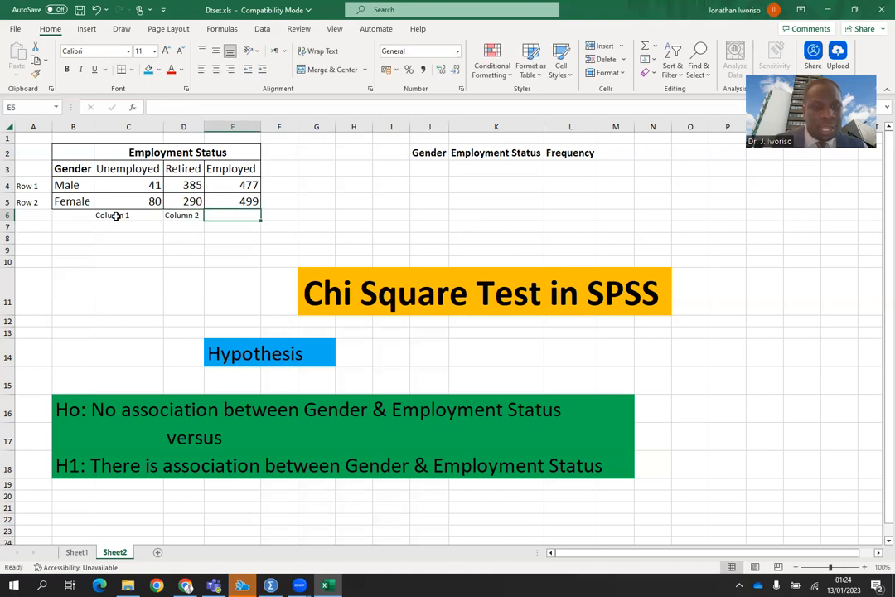
type("Column 3")
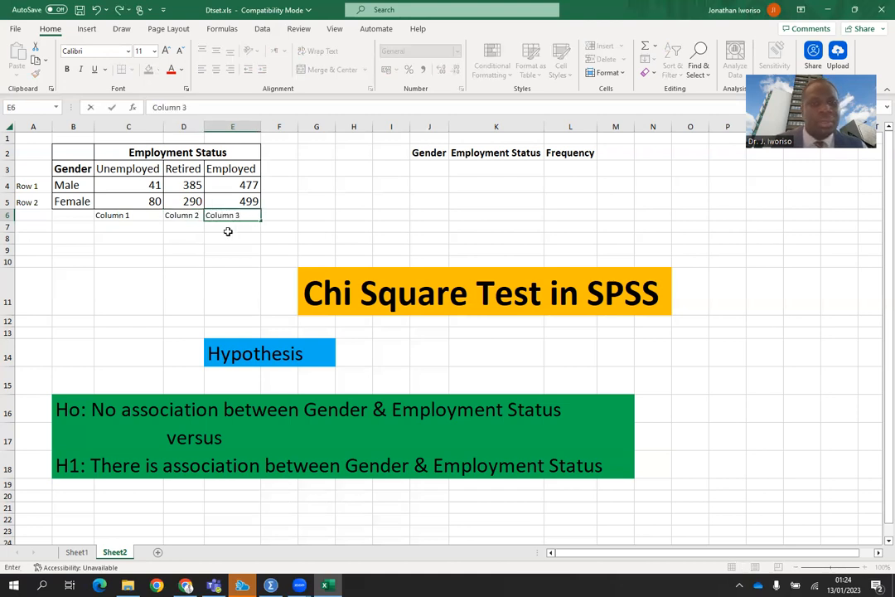
left_click(306, 224)
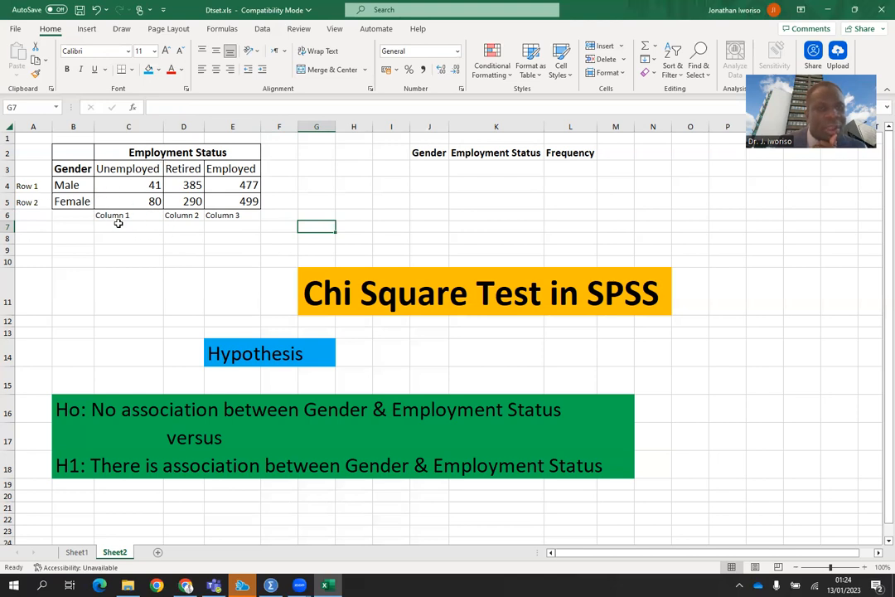
Colour the column labels and the row labels red.
left_click_drag(112, 217, 239, 216)
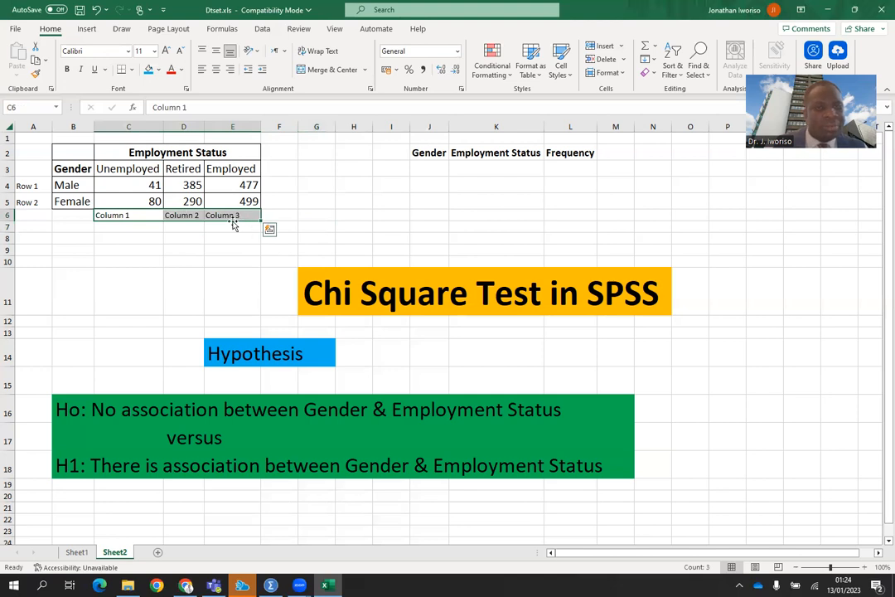
left_click(171, 71)
left_click(31, 188)
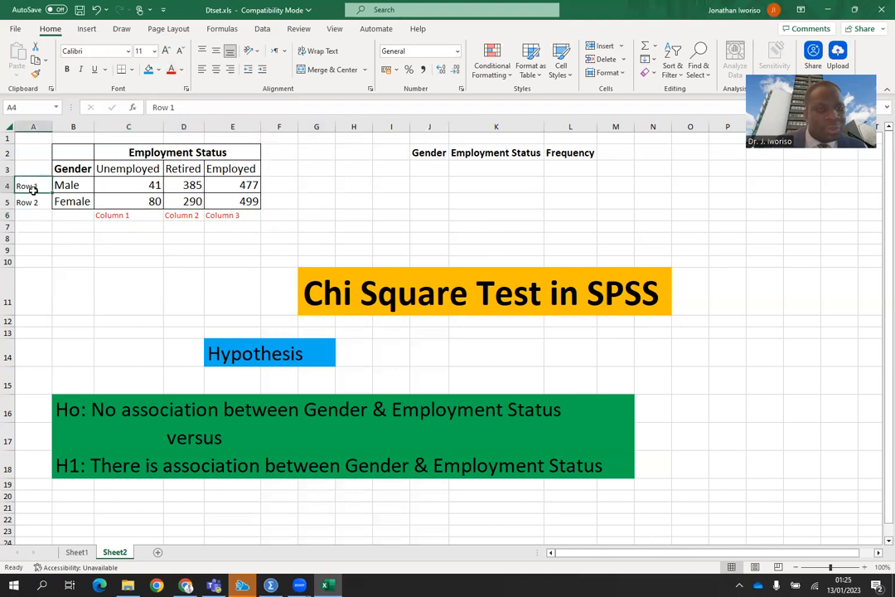
left_click_drag(31, 187, 31, 200)
left_click(171, 72)
left_click(214, 277)
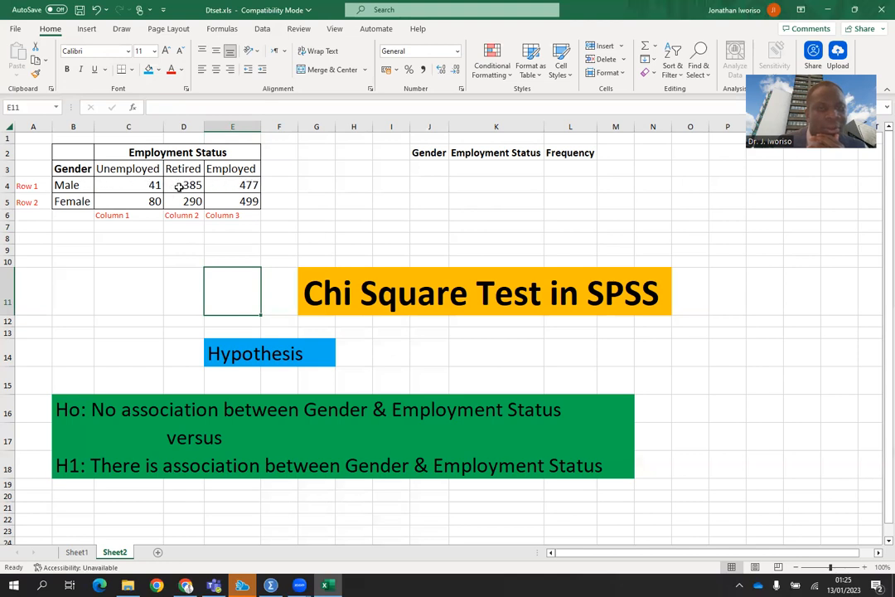
Enter 1 in the first three cells under the Gender heading.
left_click(433, 168)
type("1")
key("Return")
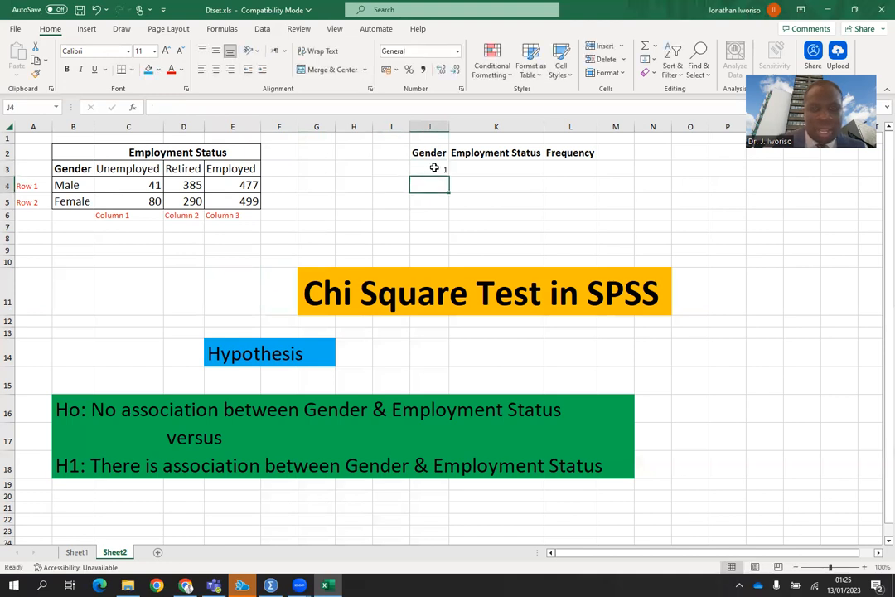
type("1")
key("Return")
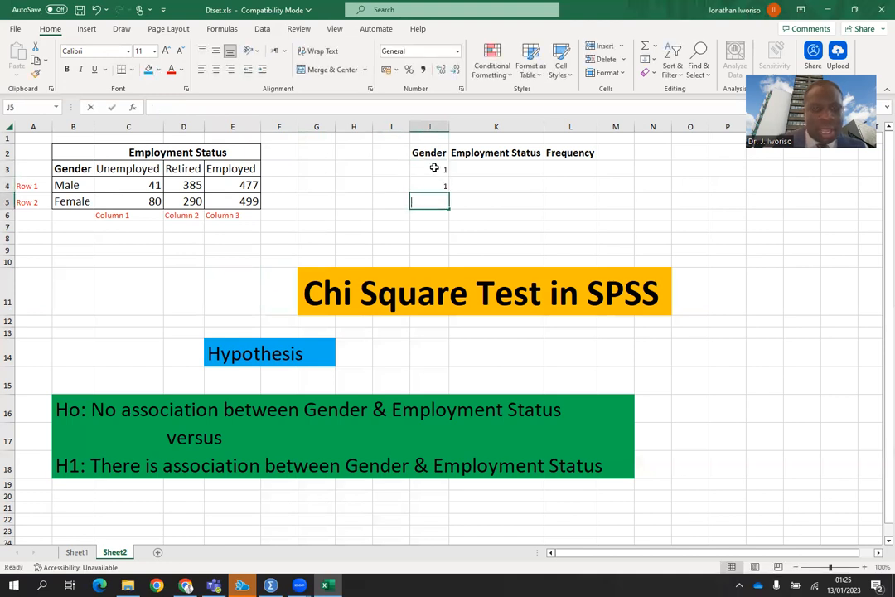
type("1")
left_click(514, 182)
Set the font size of the Gender, Employment Status and Frequency table area to 14.
left_click_drag(420, 150, 590, 248)
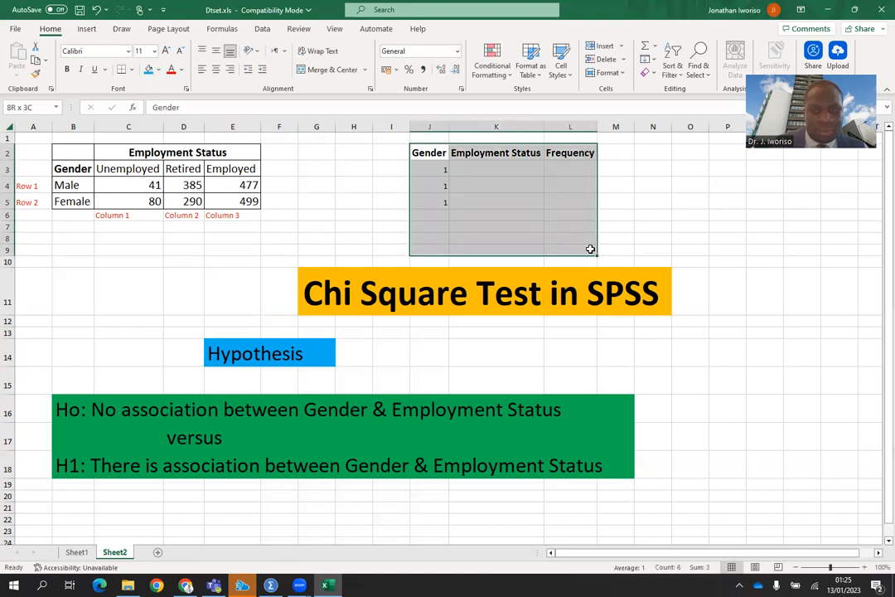
left_click_drag(590, 248, 588, 236)
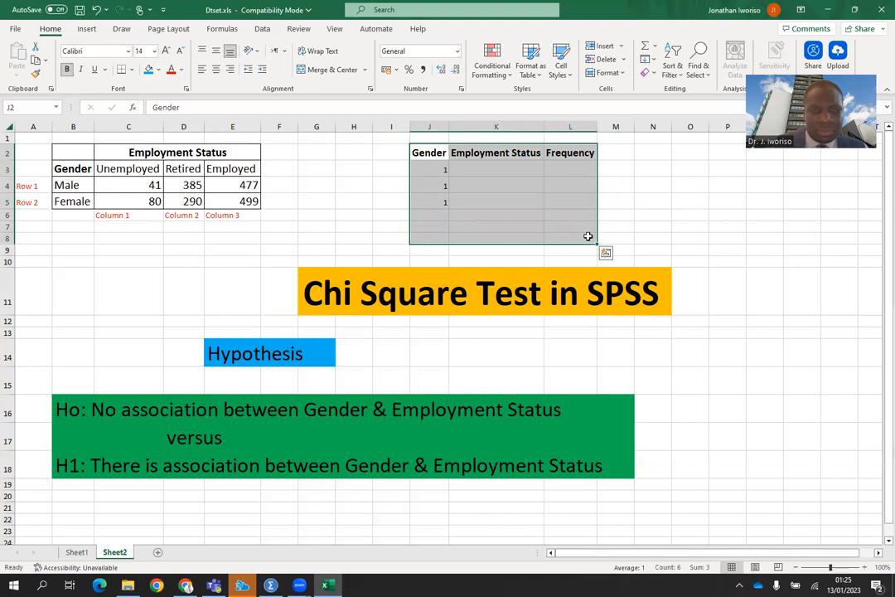
left_click(153, 51)
left_click(136, 130)
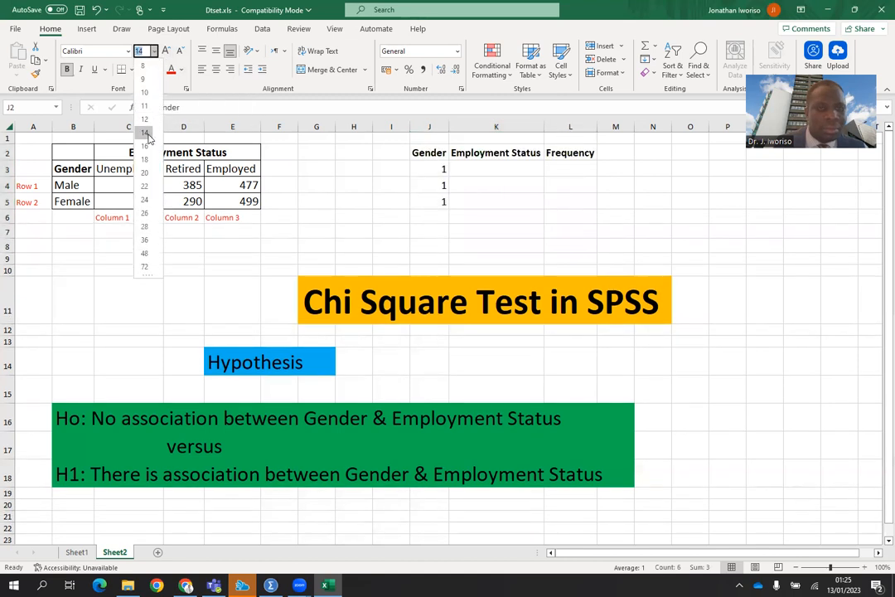
left_click(466, 213)
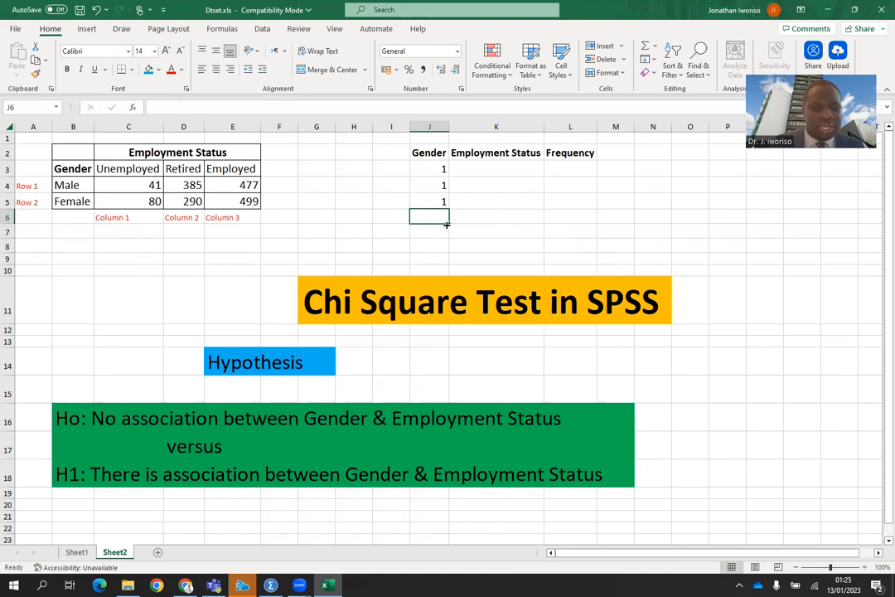
Enter 2 in the next three cells under the Gender heading.
type("2")
key("Return")
type("2")
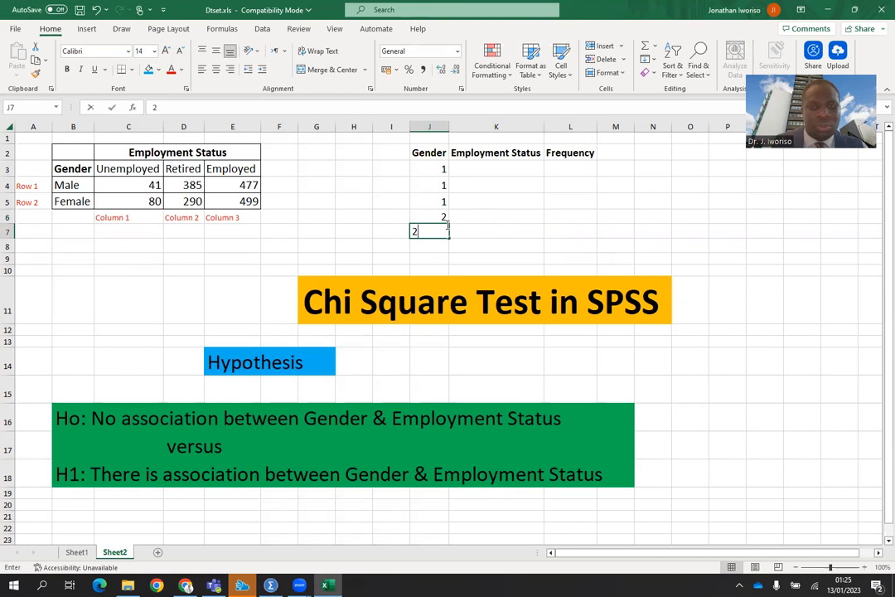
key("Return")
type("2")
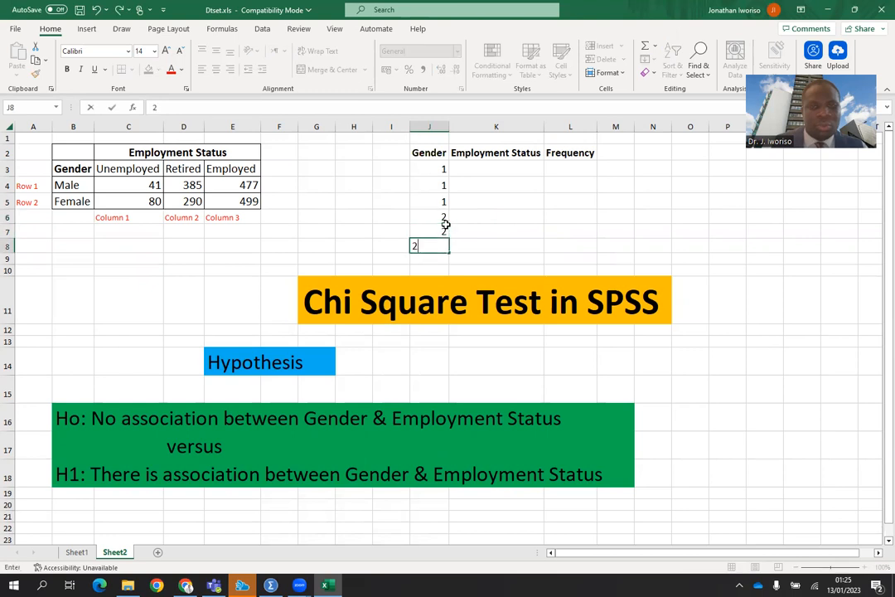
left_click(495, 166)
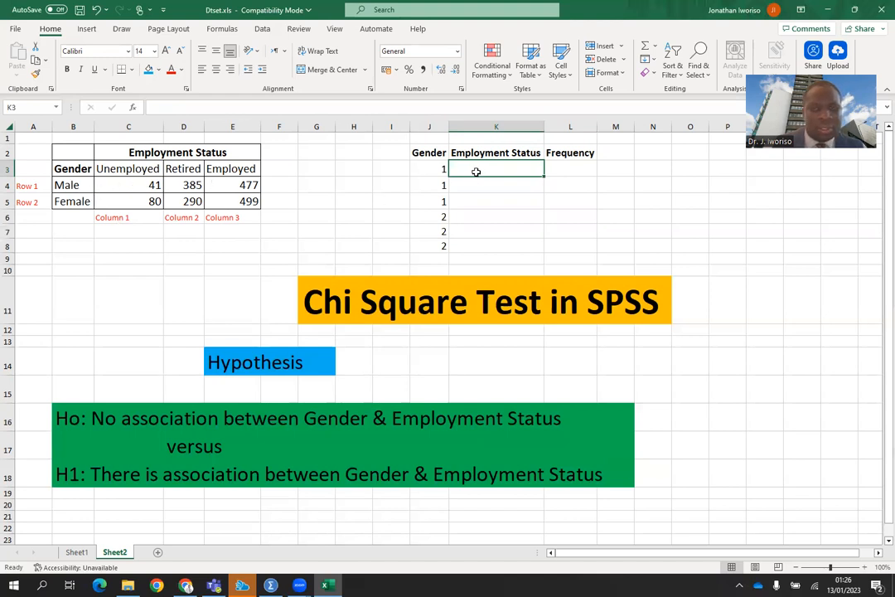
Fill the Employment Status column with 1, 2, 3 for each gender, six values in total.
type("1")
key("Return")
type("2")
key("Return")
type("3")
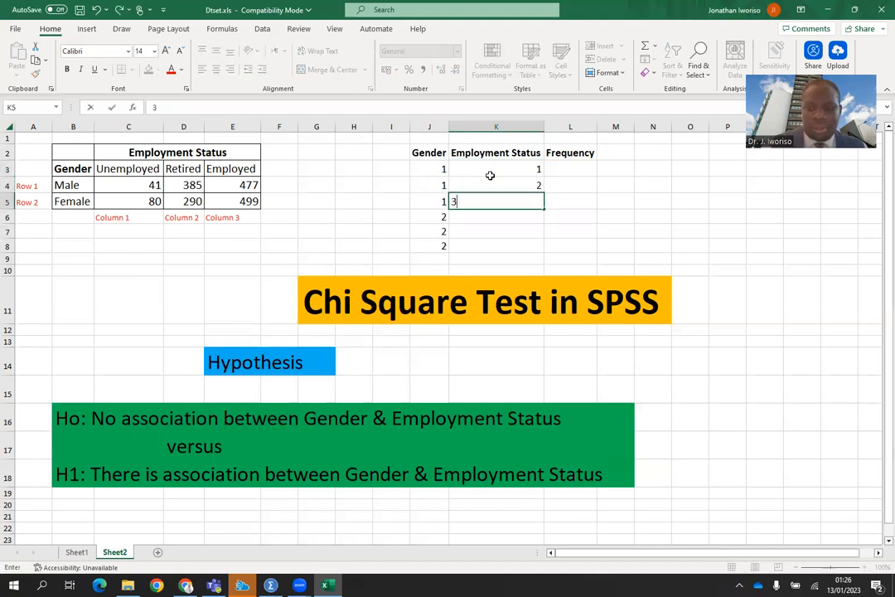
key("Return")
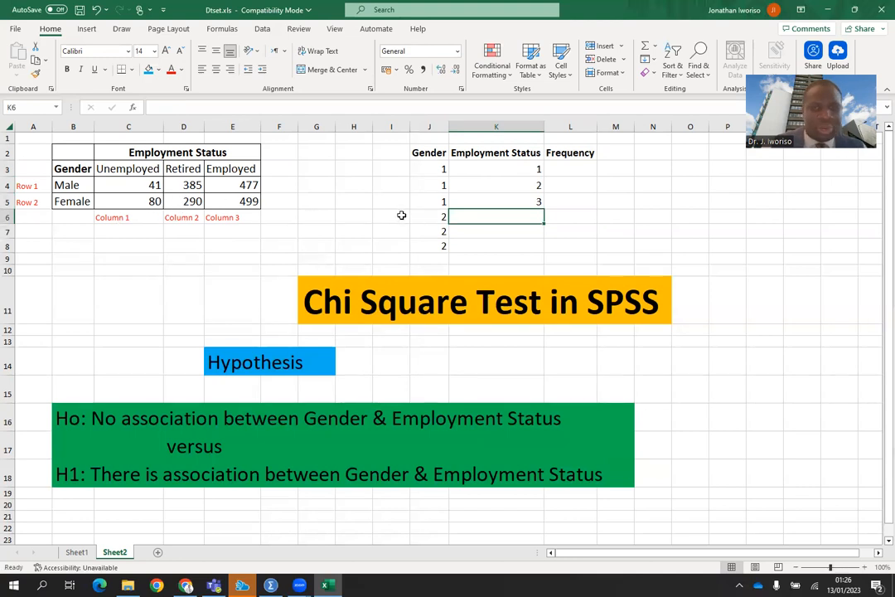
type("1")
key("Return")
type("2")
key("Return")
type("3")
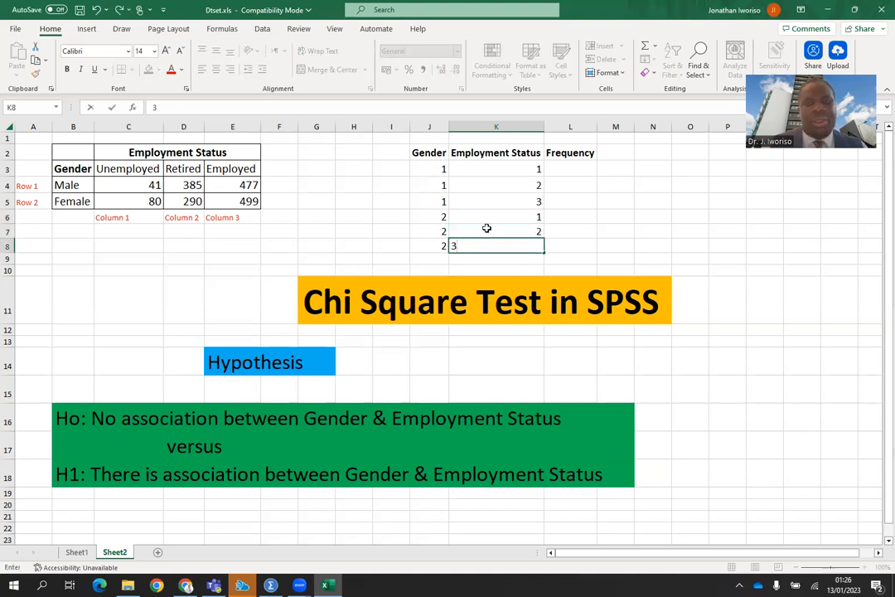
left_click(582, 241)
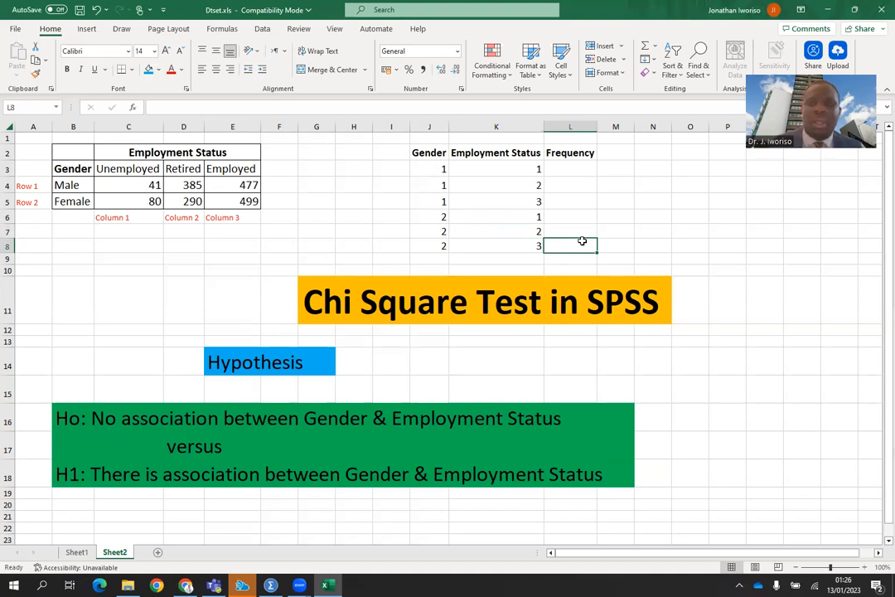
Enter the Male frequencies 41, 385 and 477 in the first three Frequency cells.
left_click(579, 168)
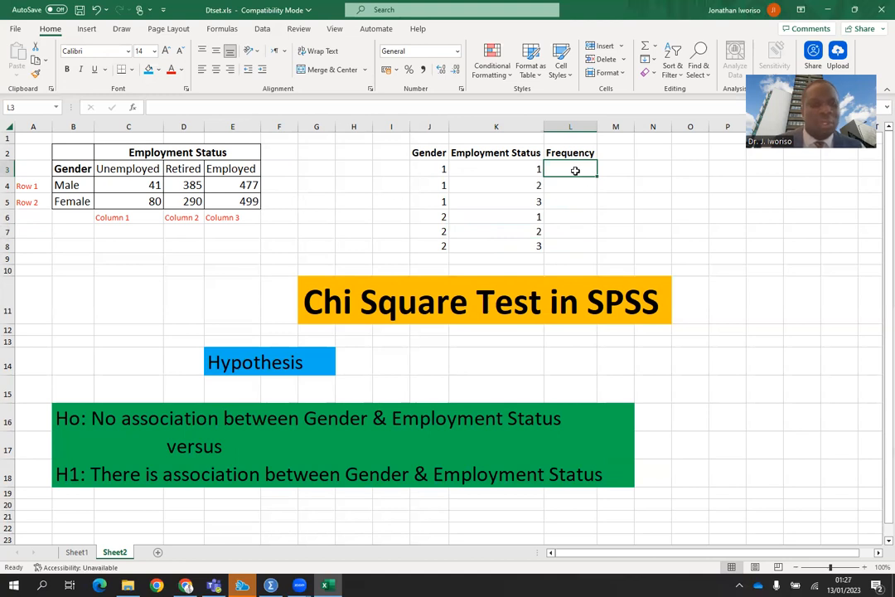
type("41")
key("Return")
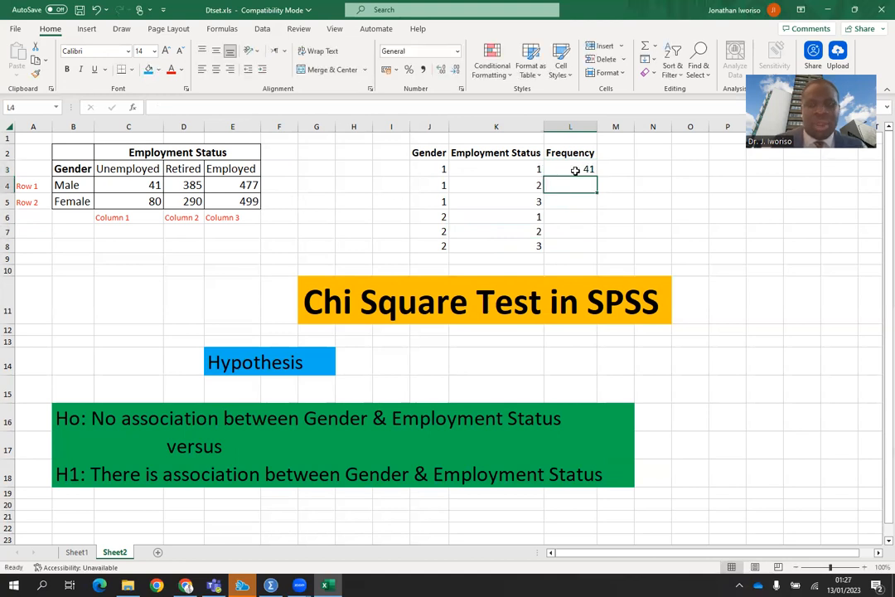
type("3")
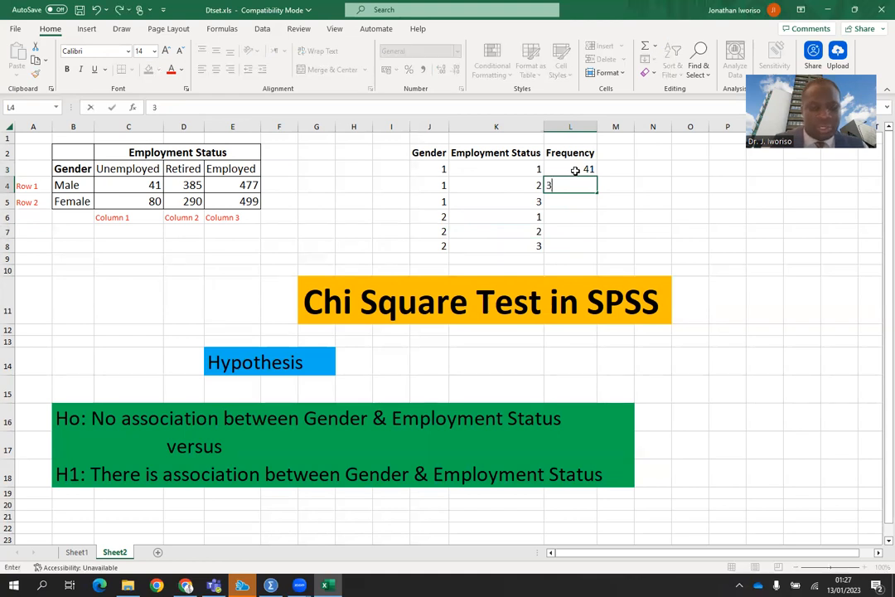
type("85")
key("Return")
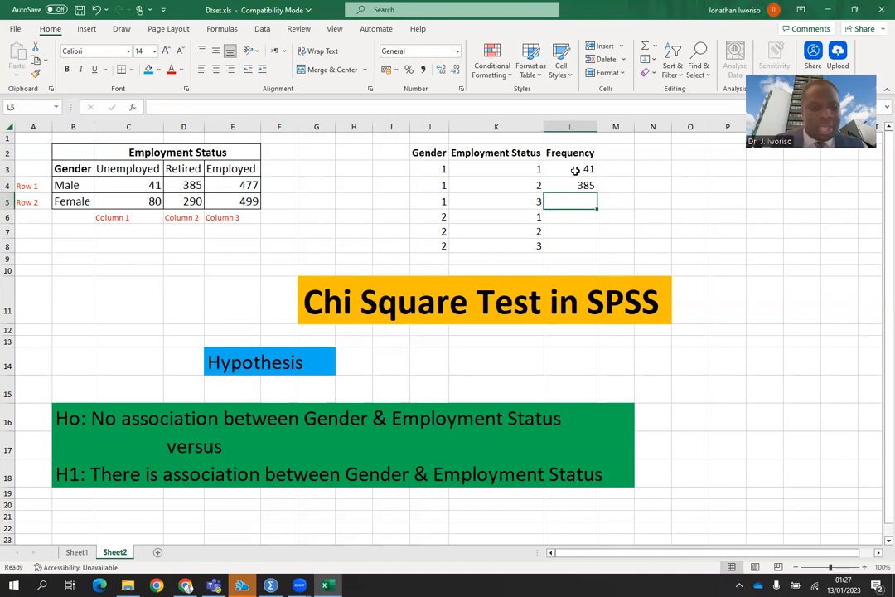
type("477")
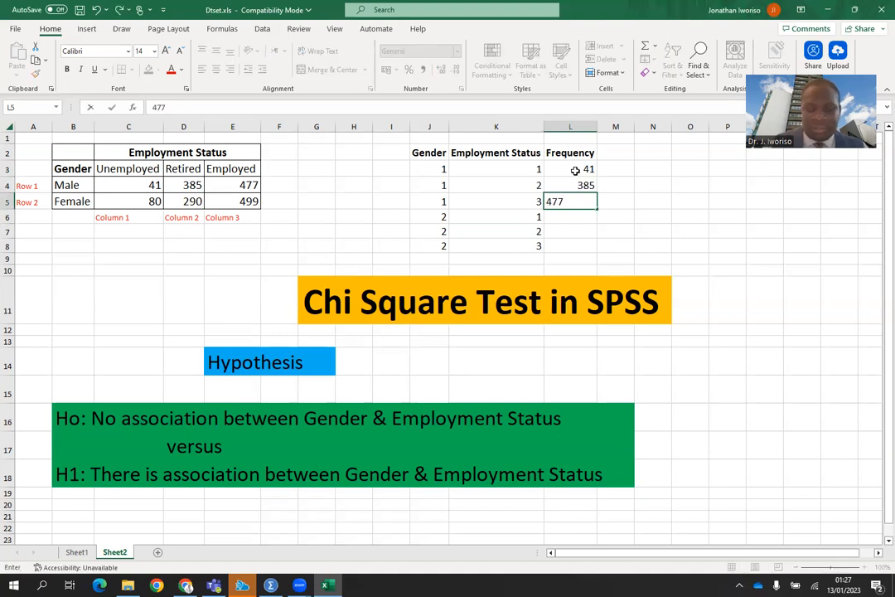
key("Return")
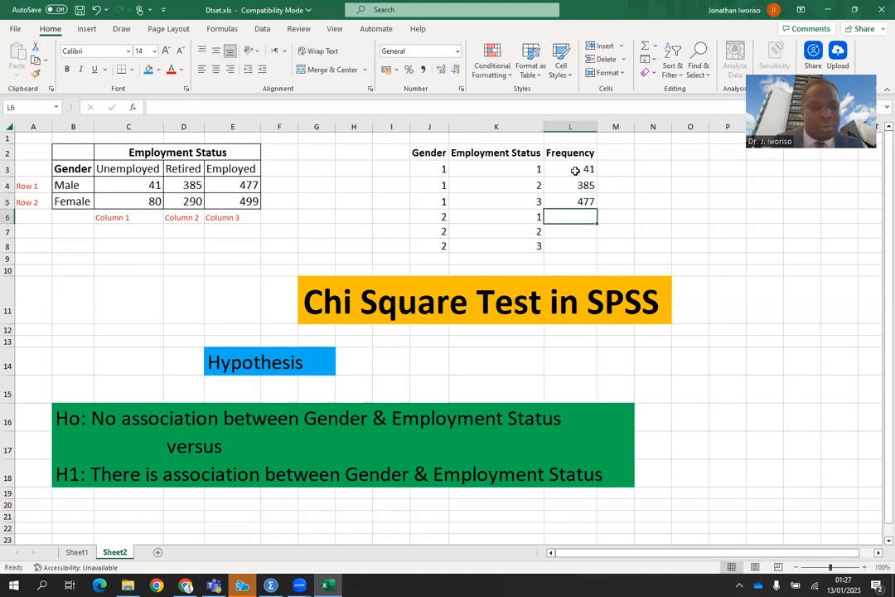
Enter the Female frequencies 80, 290 and 499 in the remaining Frequency cells.
type("80")
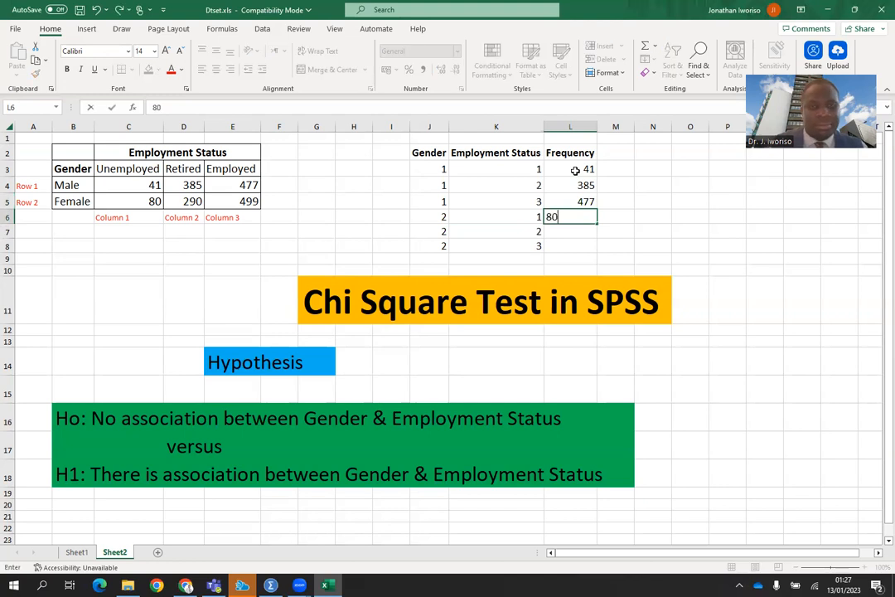
key("Return")
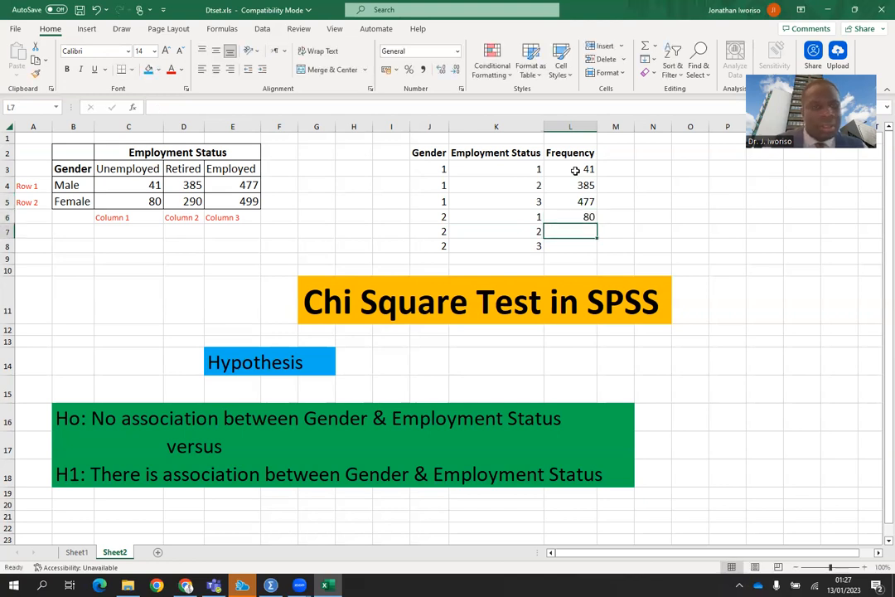
type("290")
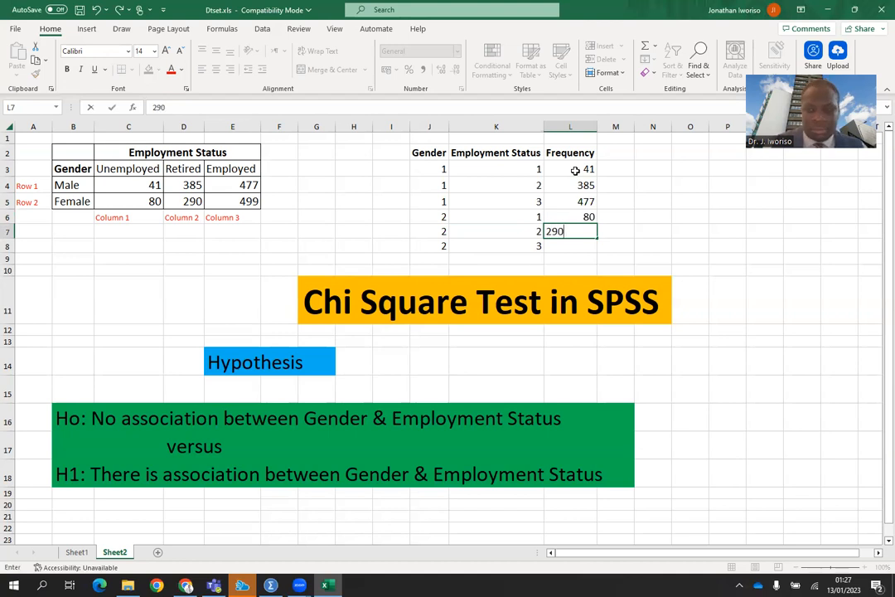
key("Return")
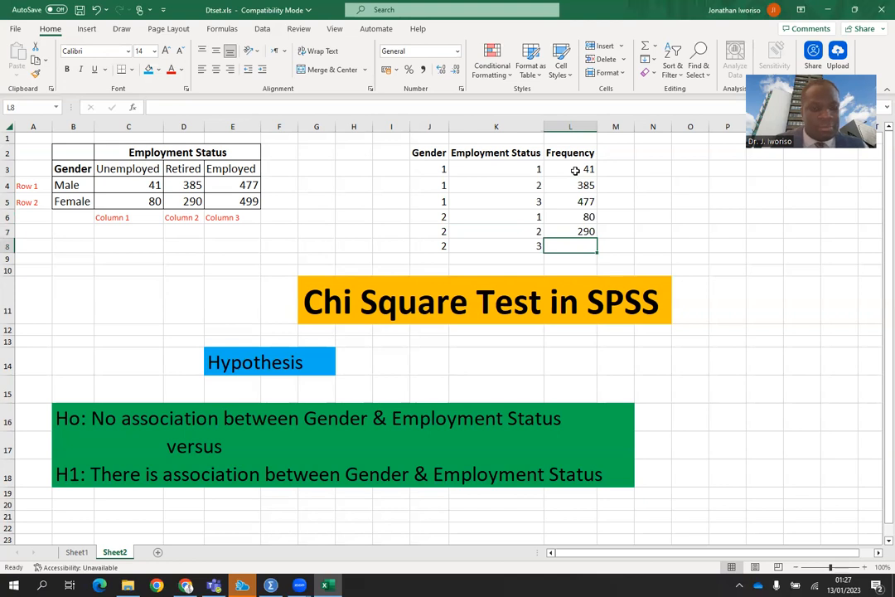
type("499")
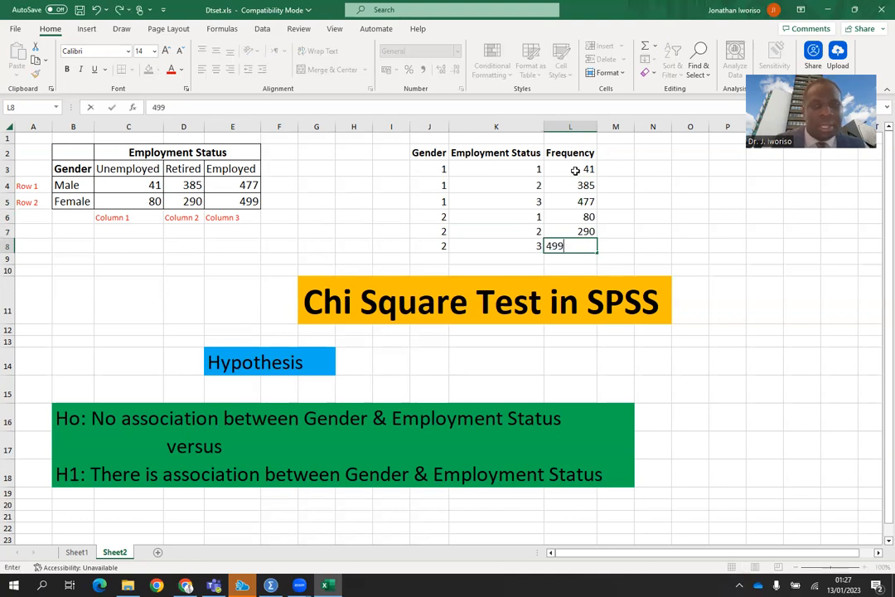
left_click(691, 237)
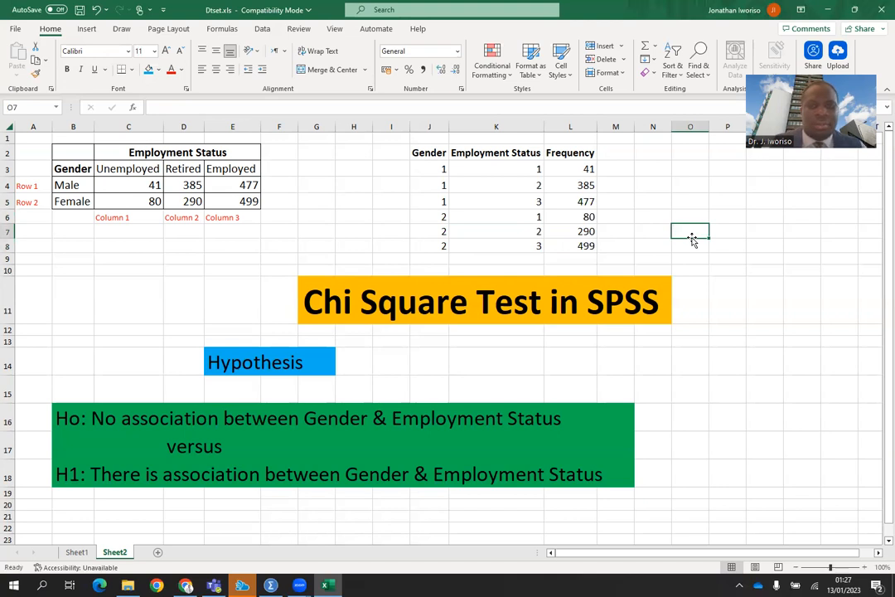
Apply outline and inside borders to the whole Gender, Employment Status and Frequency table.
left_click_drag(439, 152, 591, 247)
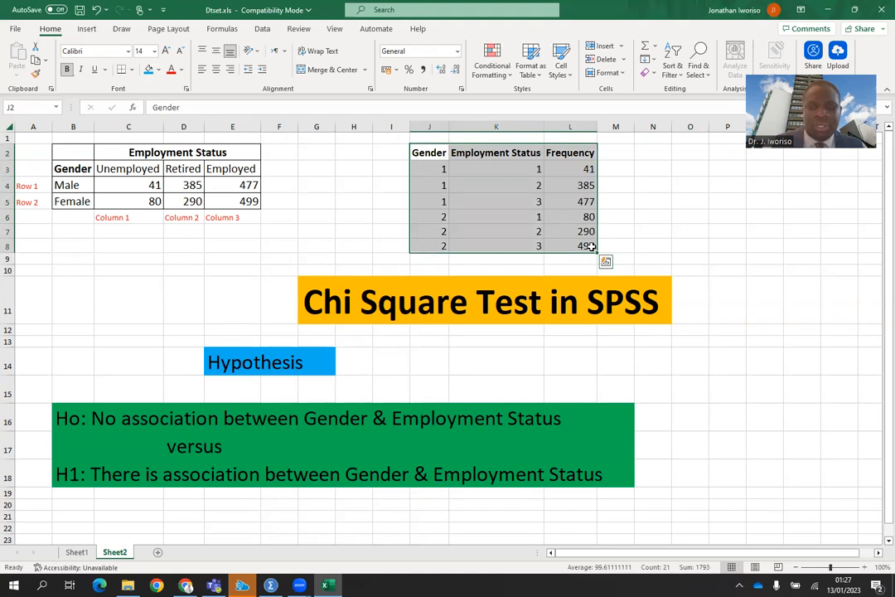
right_click(591, 246)
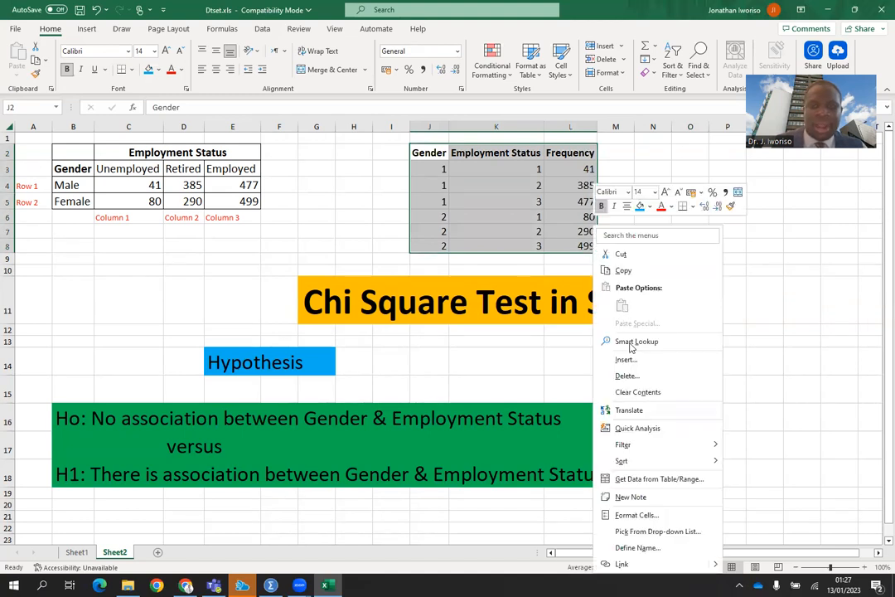
left_click(633, 516)
left_click(603, 316)
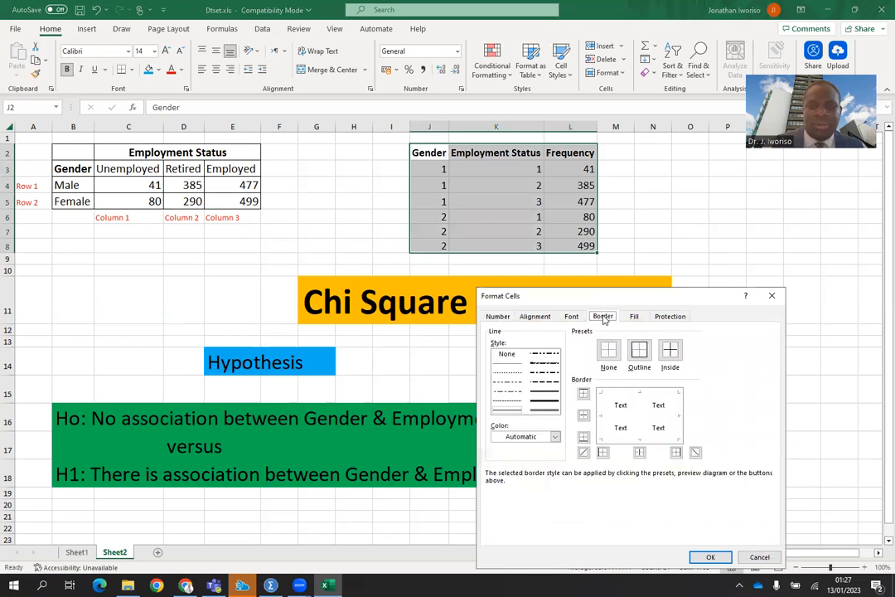
left_click(639, 354)
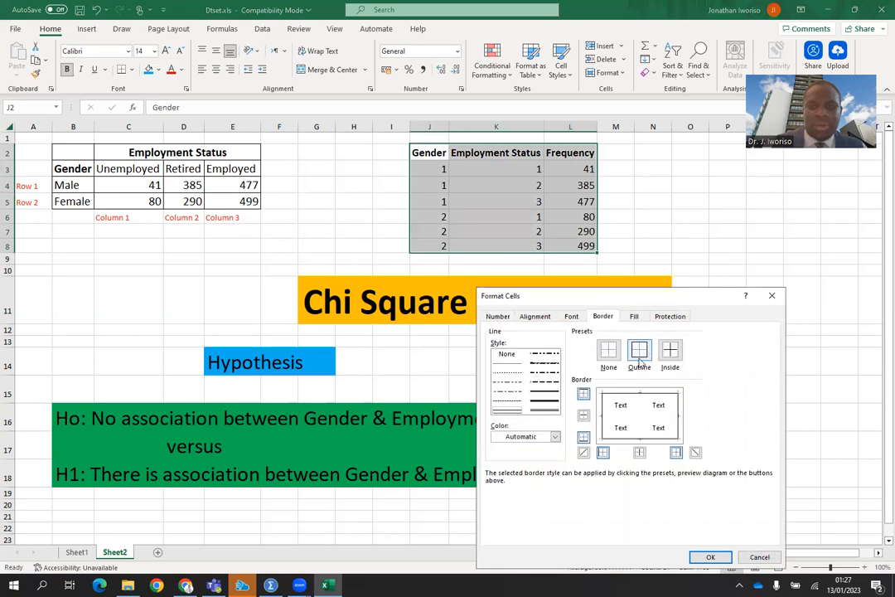
left_click(670, 351)
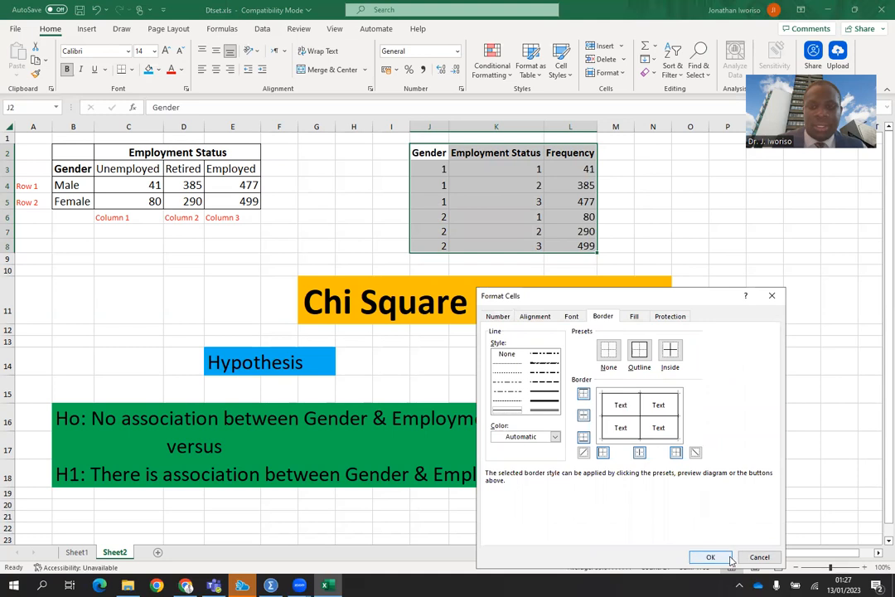
left_click(711, 557)
left_click(673, 247)
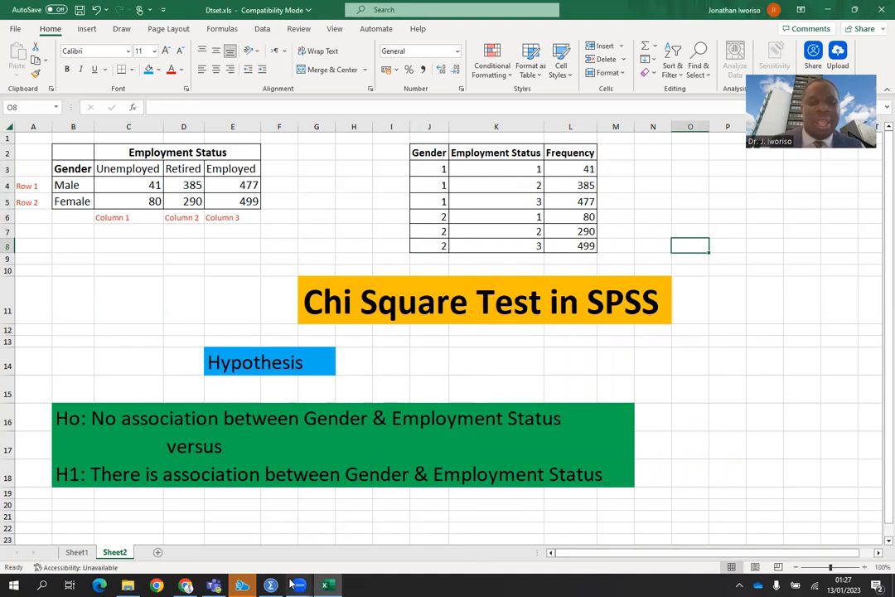
Switch to the SPSS Data Editor and enter 1 in the first three rows of the first column.
mouse_move(271, 585)
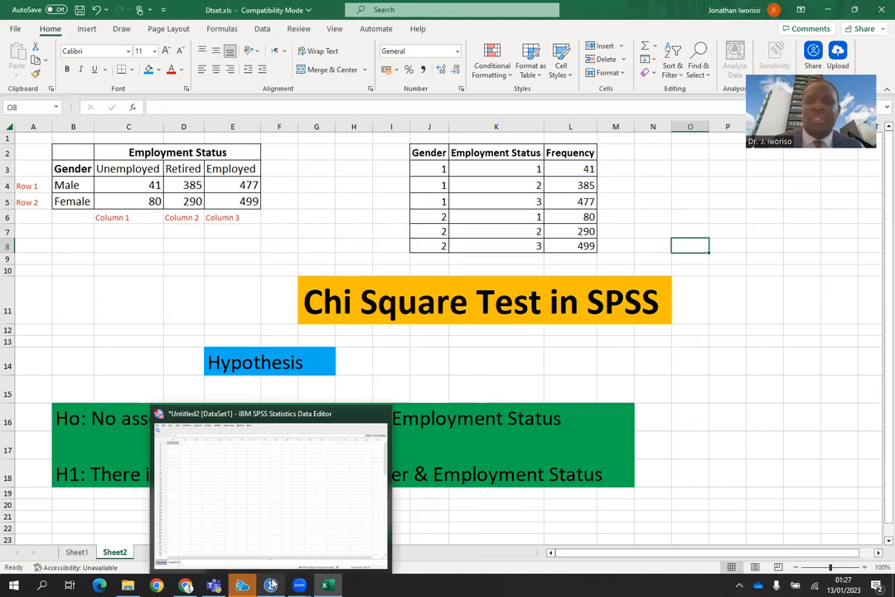
left_click(271, 585)
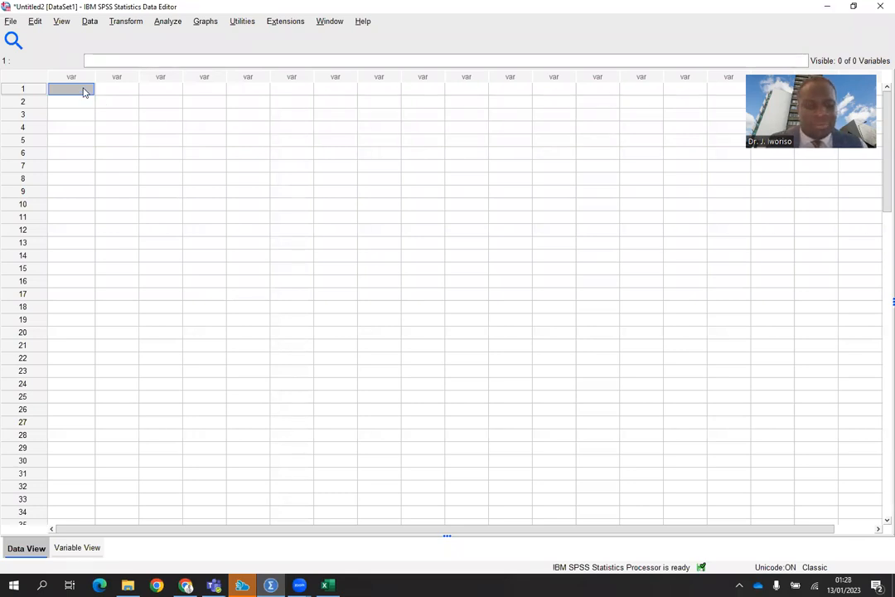
type("1")
key("Return")
type("1")
key("Return")
type("1")
key("Return")
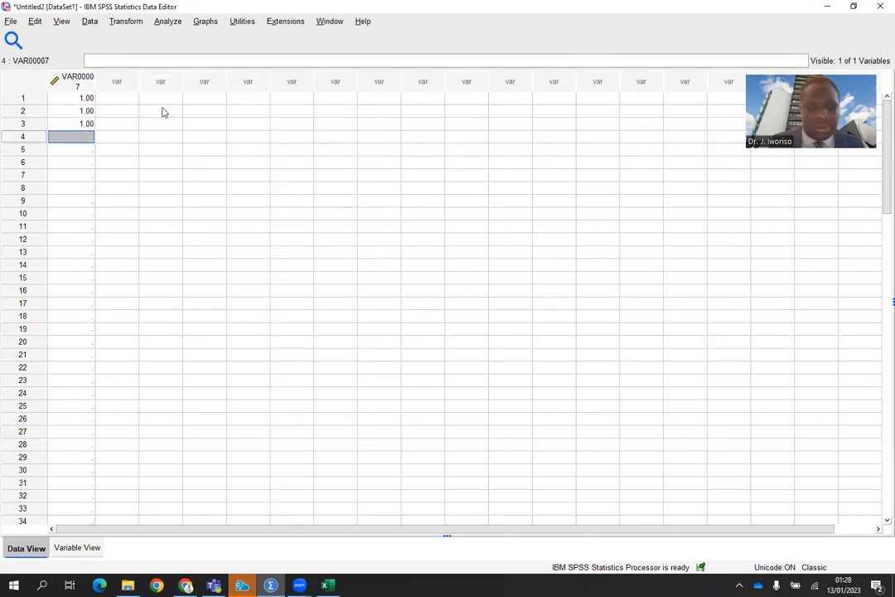
Enter 2 in rows 4 to 6 of the first column.
type("2")
key("Return")
type("2")
key("Return")
type("2")
key("Return")
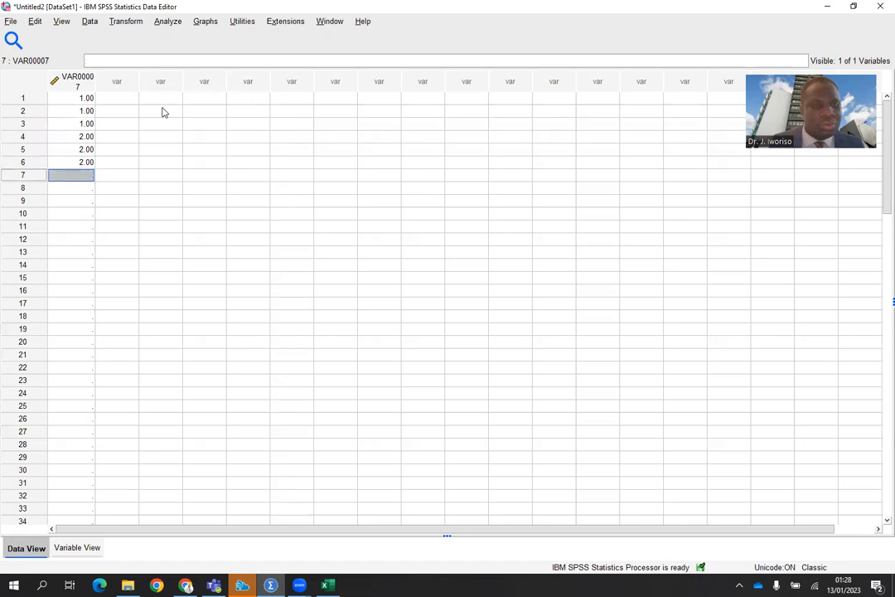
Fill the second column with 1, 2, 3, 1, 2, 3 for the employment status codes.
left_click(128, 100)
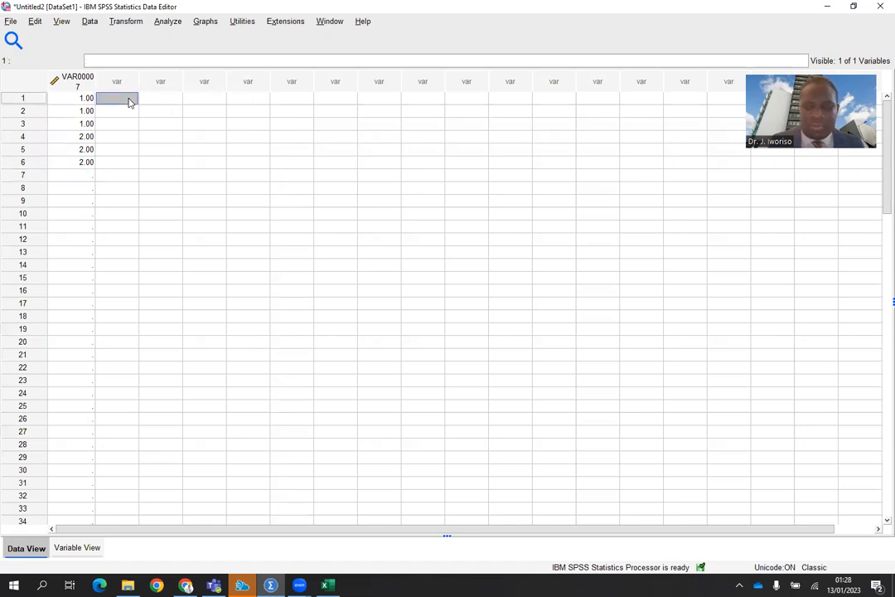
type("1")
key("Return")
type("2")
key("Return")
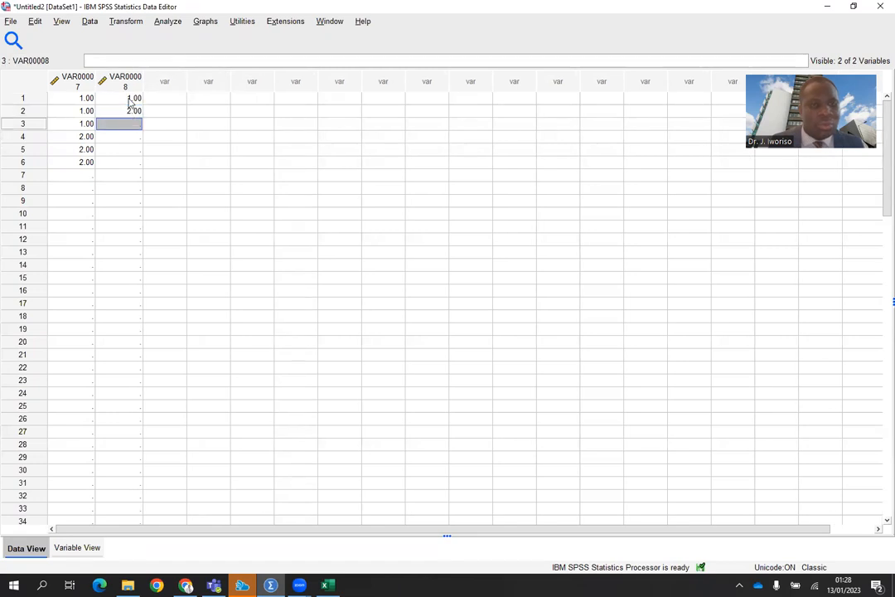
type("3")
key("Return")
type("1")
key("Return")
type("2")
key("Return")
type("3")
key("Return")
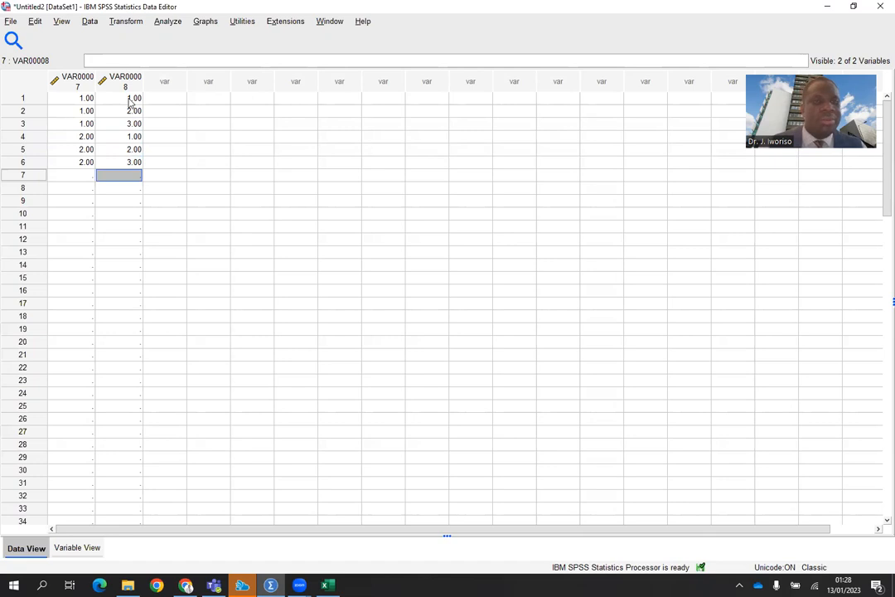
Enter the Male frequencies 41, 385 and 477 in the first three rows of the third column.
left_click(172, 103)
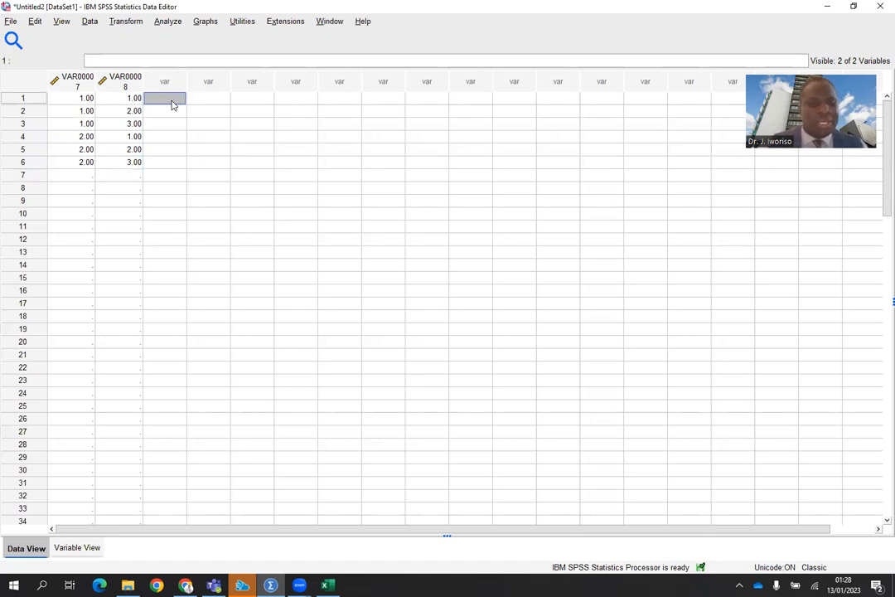
type("41")
key("Return")
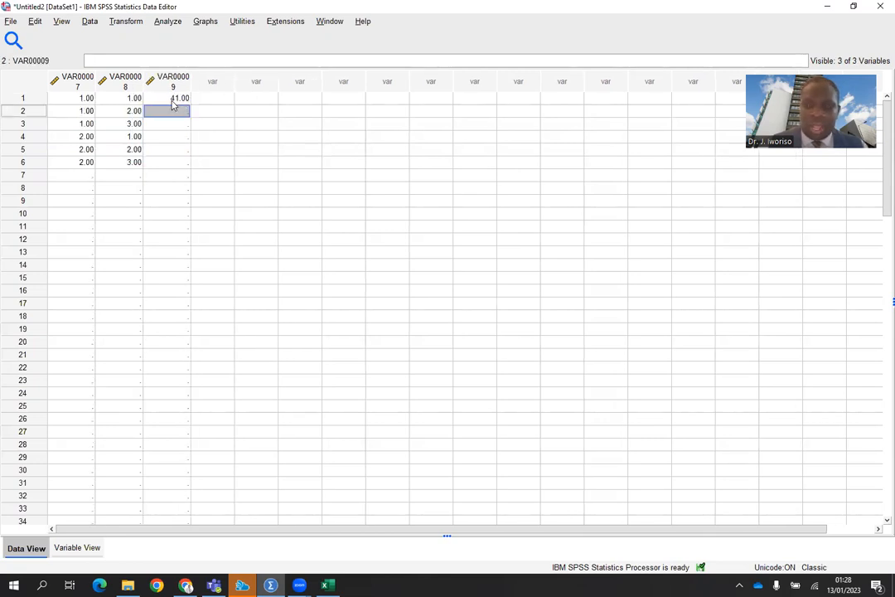
type("38")
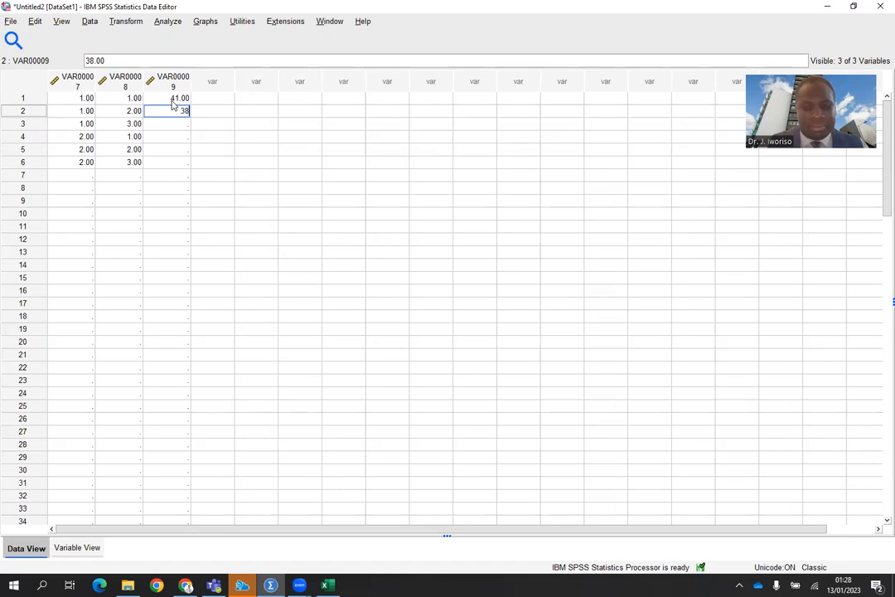
type("5")
key("Return")
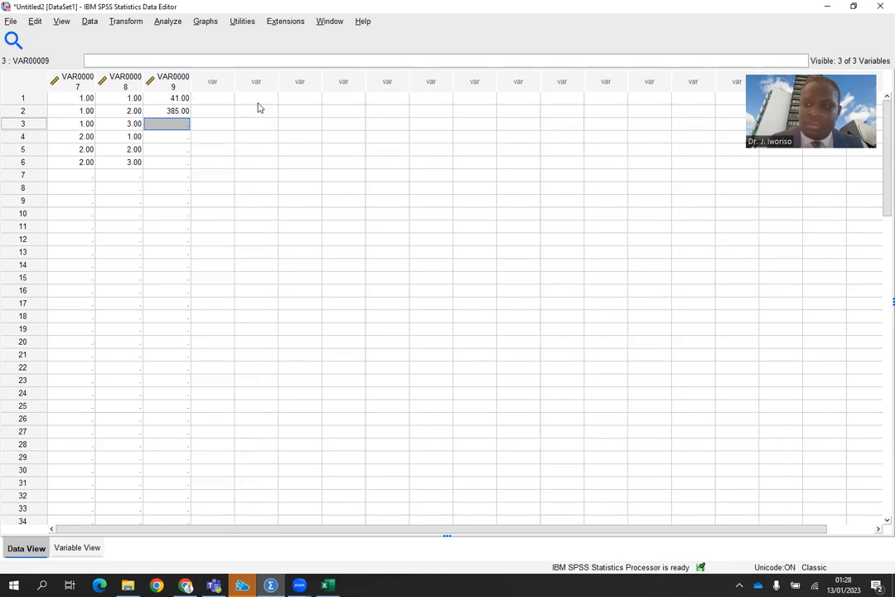
type("4")
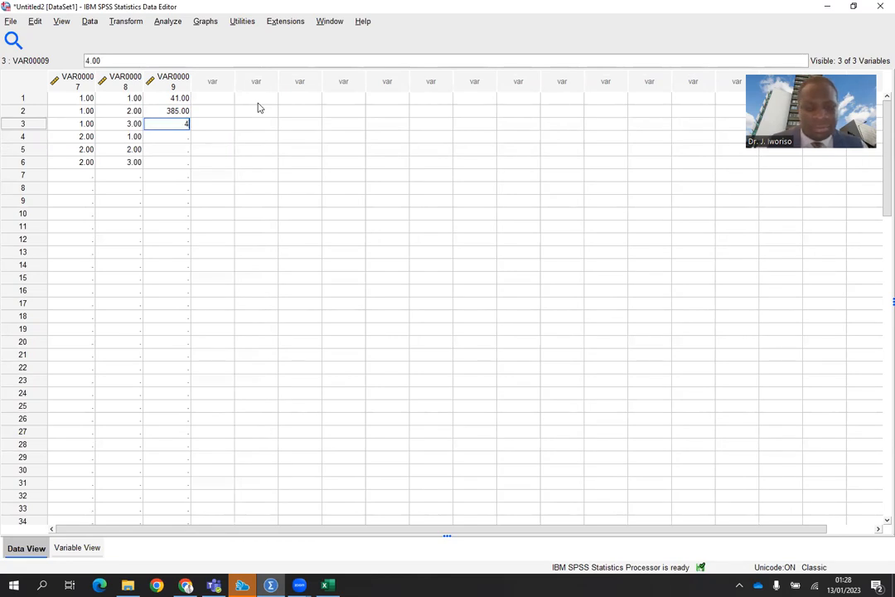
type("77")
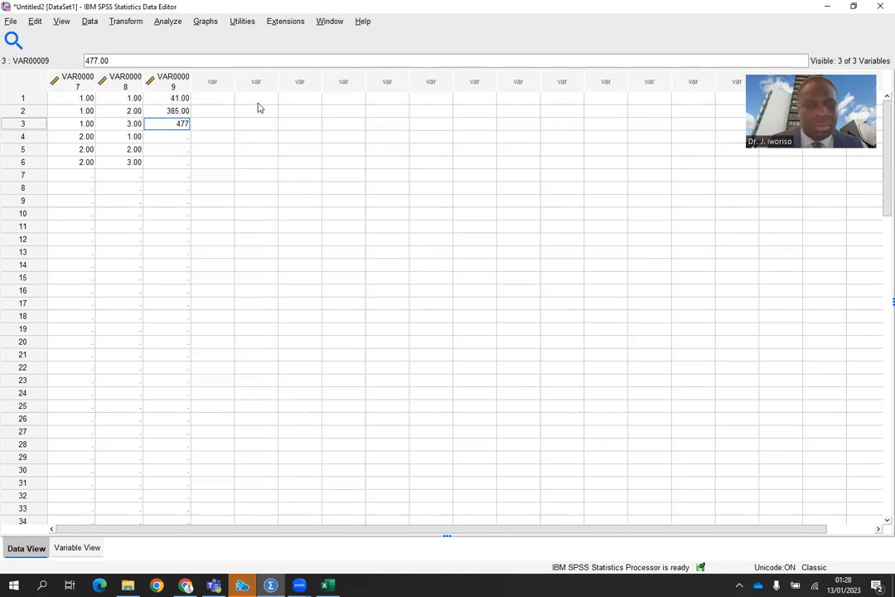
key("Return")
Enter the Female frequencies 80, 290 and 499 in rows 4 to 6 of the third column.
type("80")
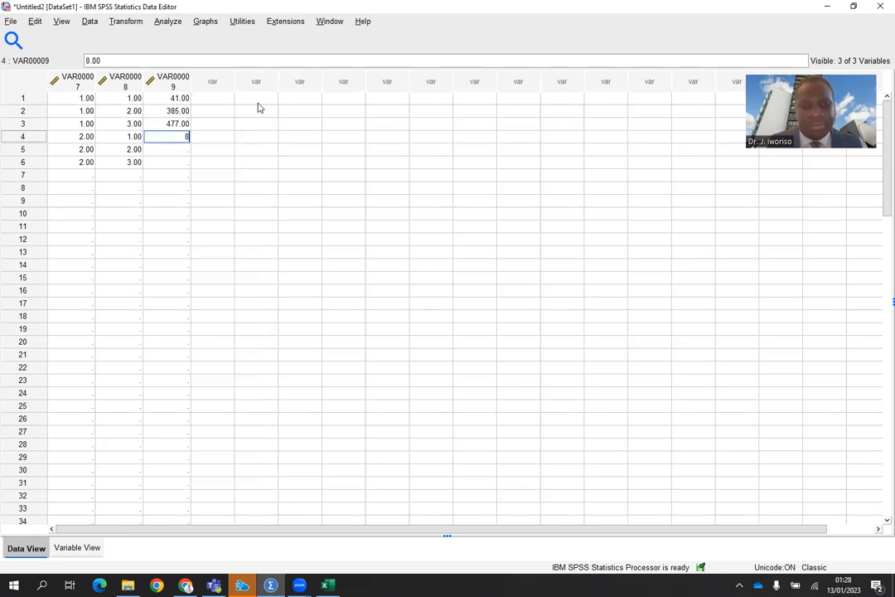
key("Return")
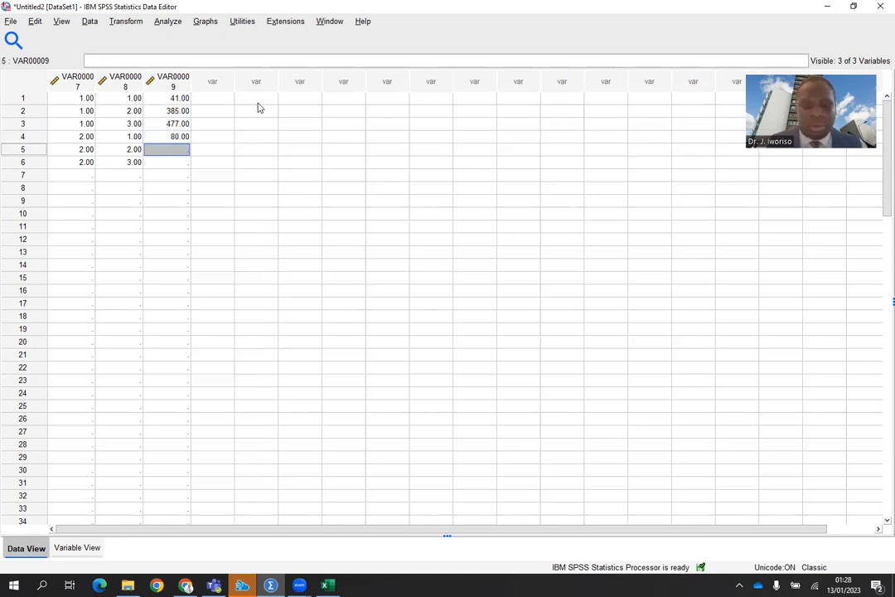
type("290")
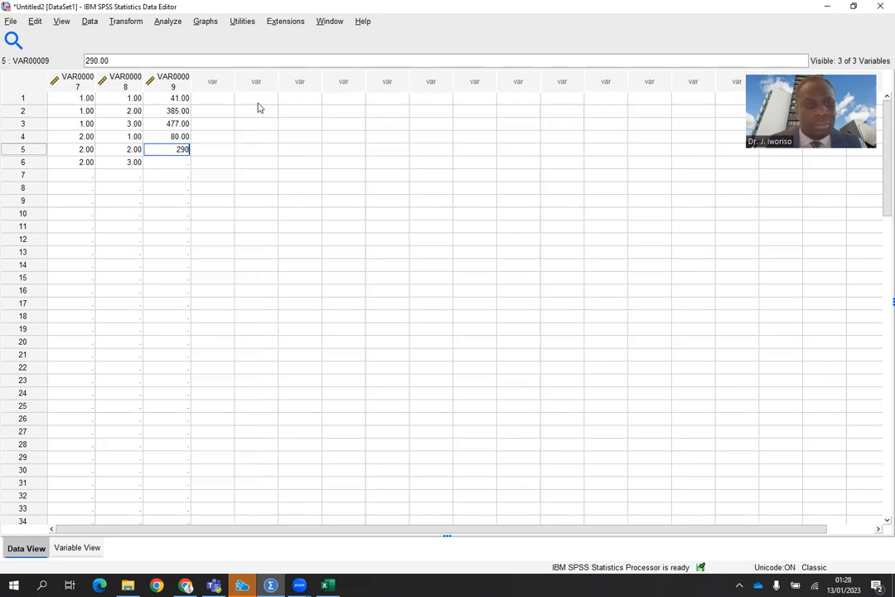
key("Return")
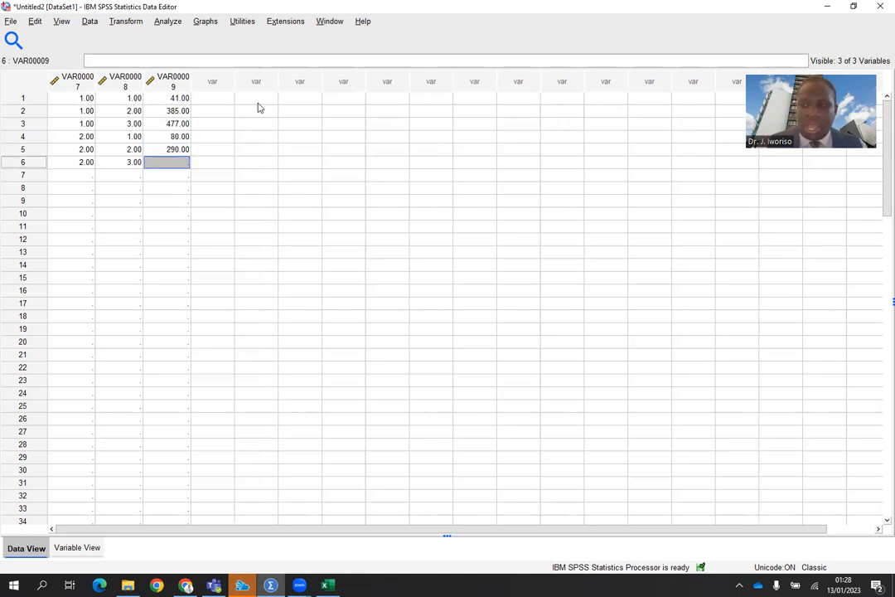
type("4")
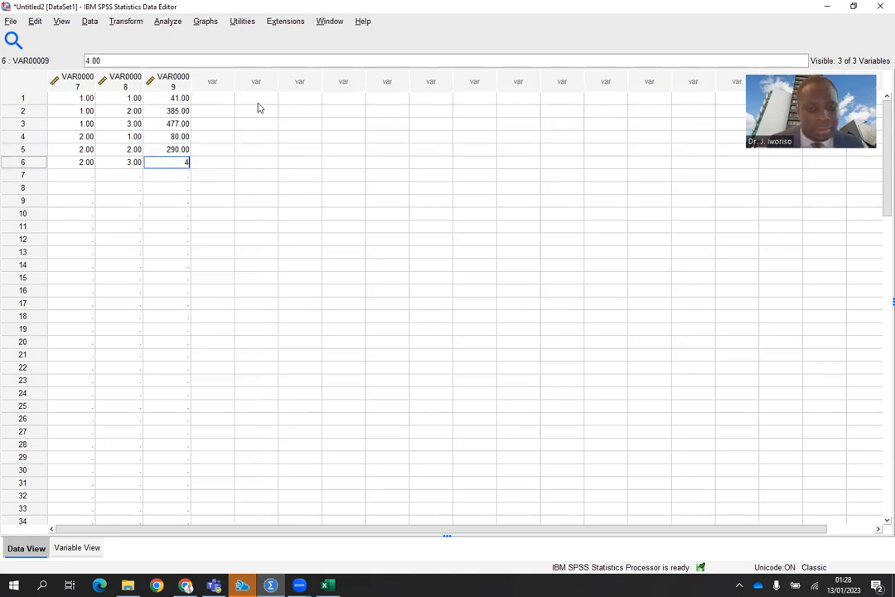
type("99")
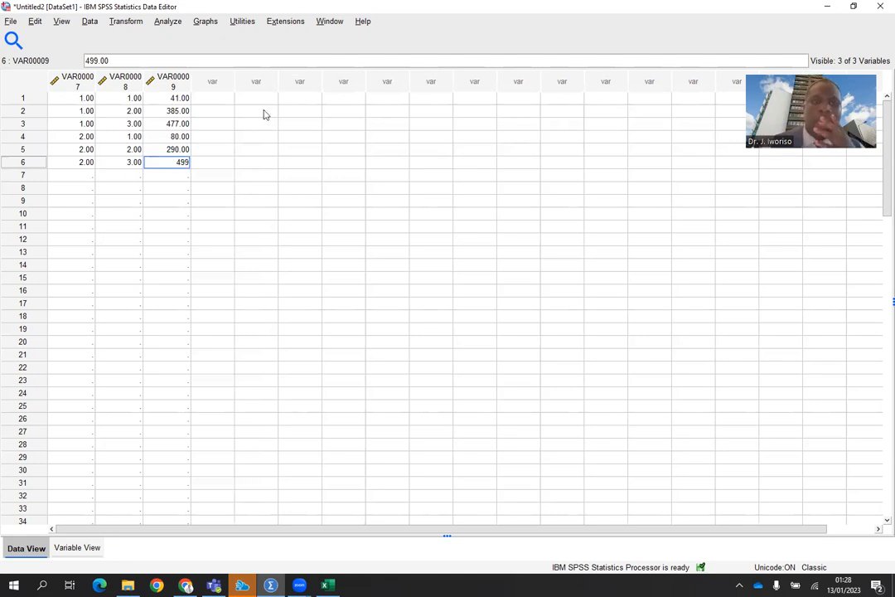
left_click(250, 190)
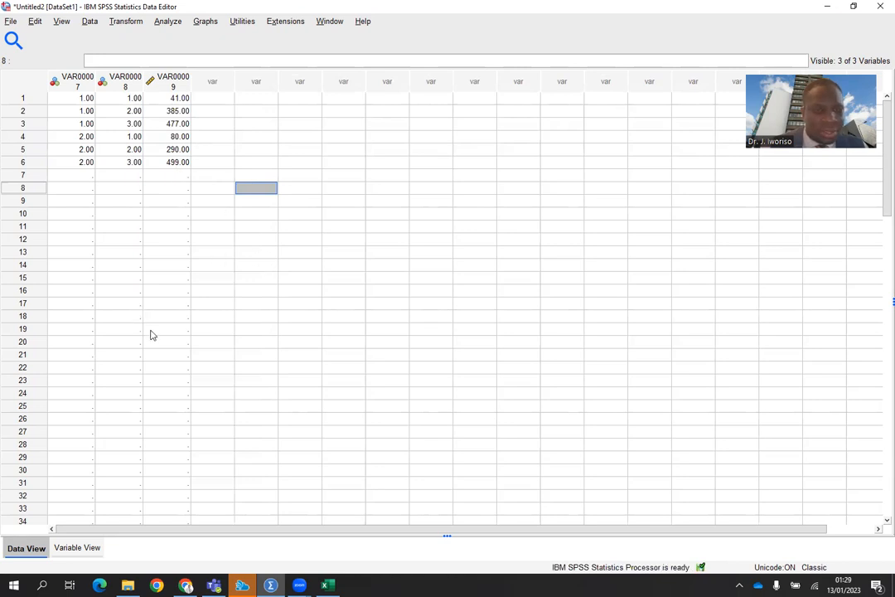
Clear the empty cases below row 6 across the three data columns.
left_click_drag(88, 176, 189, 568)
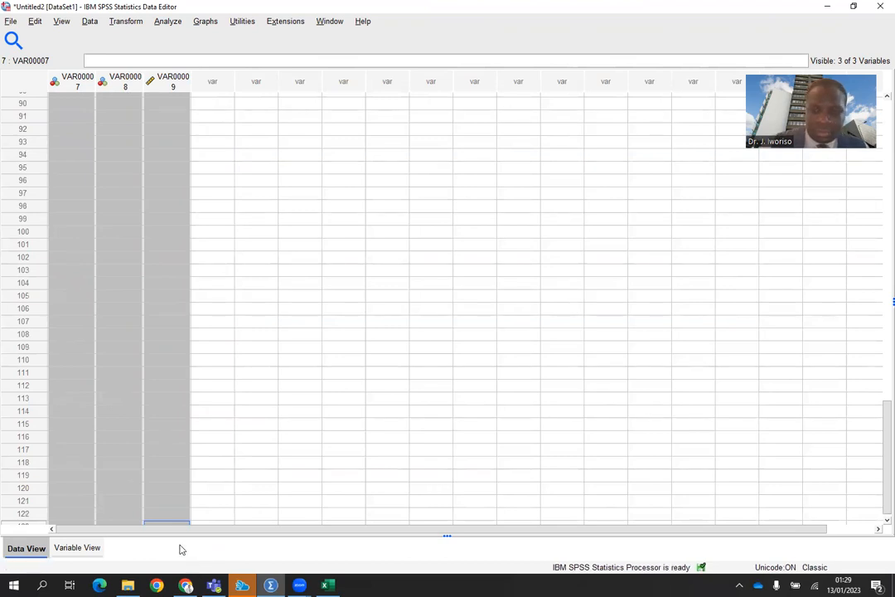
key("Delete")
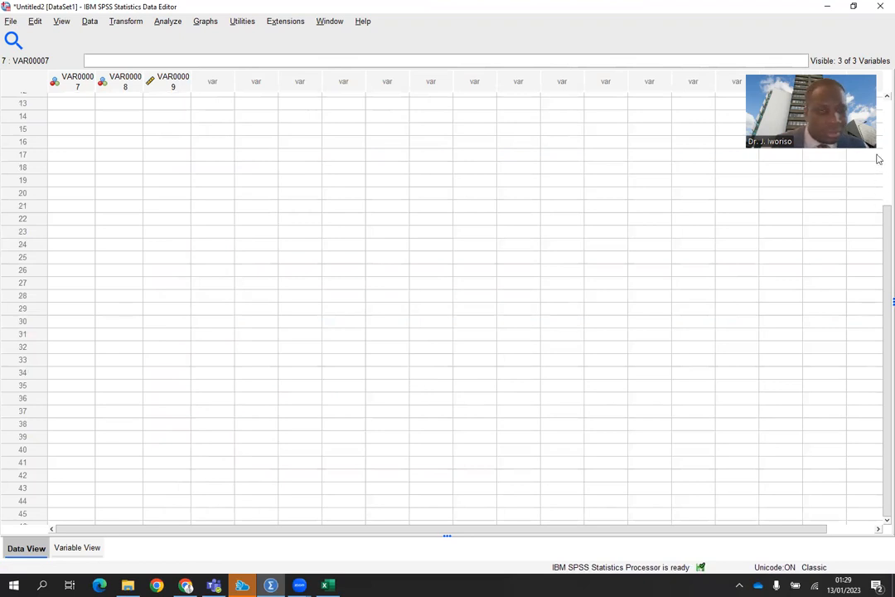
scroll(878, 159, "up", 4)
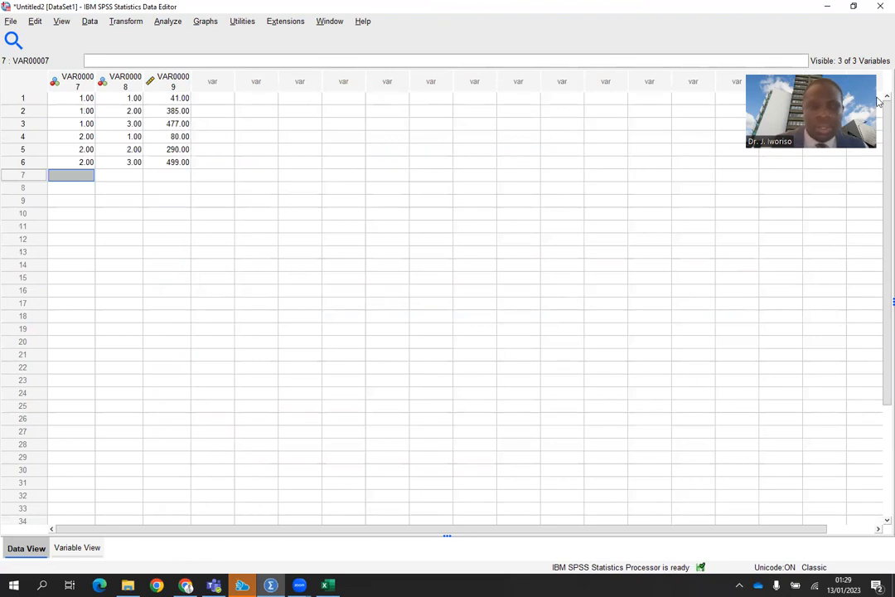
left_click(319, 152)
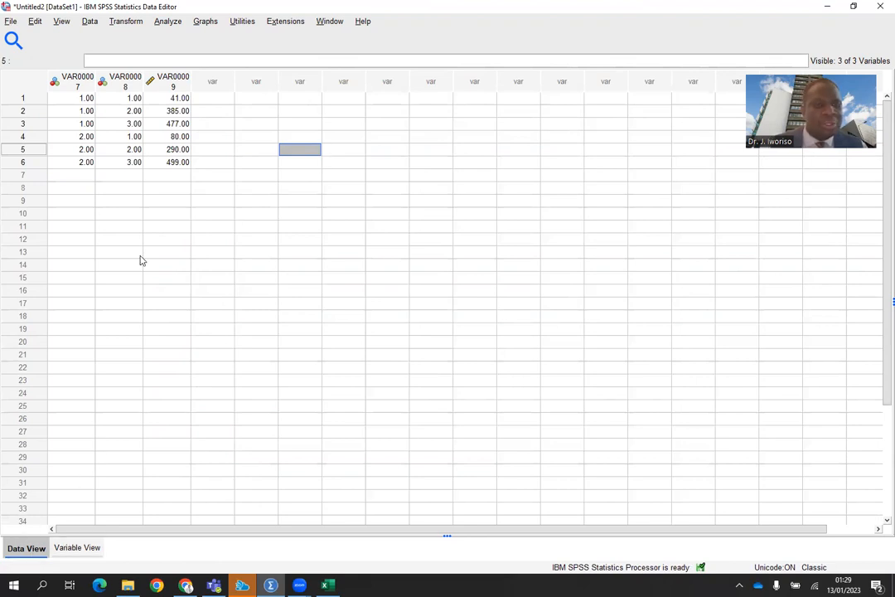
left_click(63, 22)
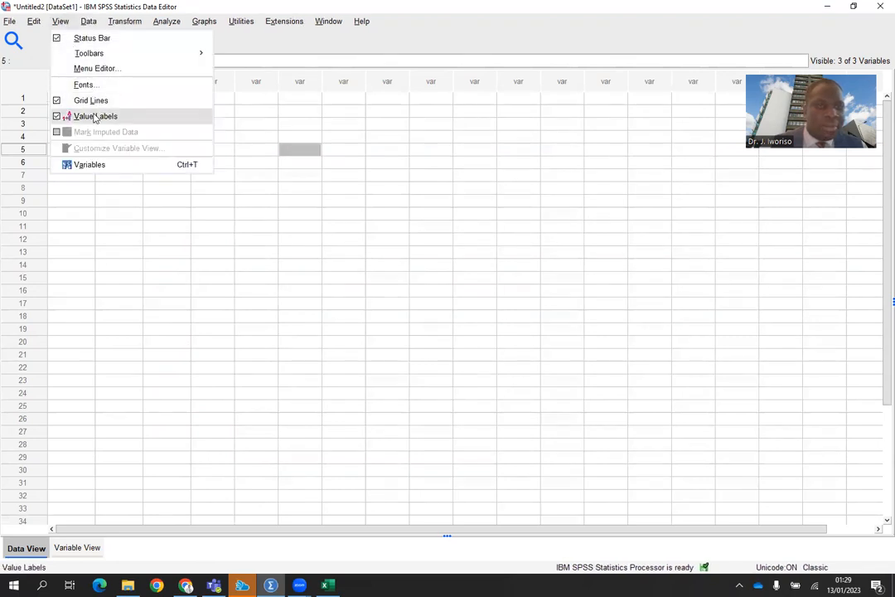
left_click(95, 117)
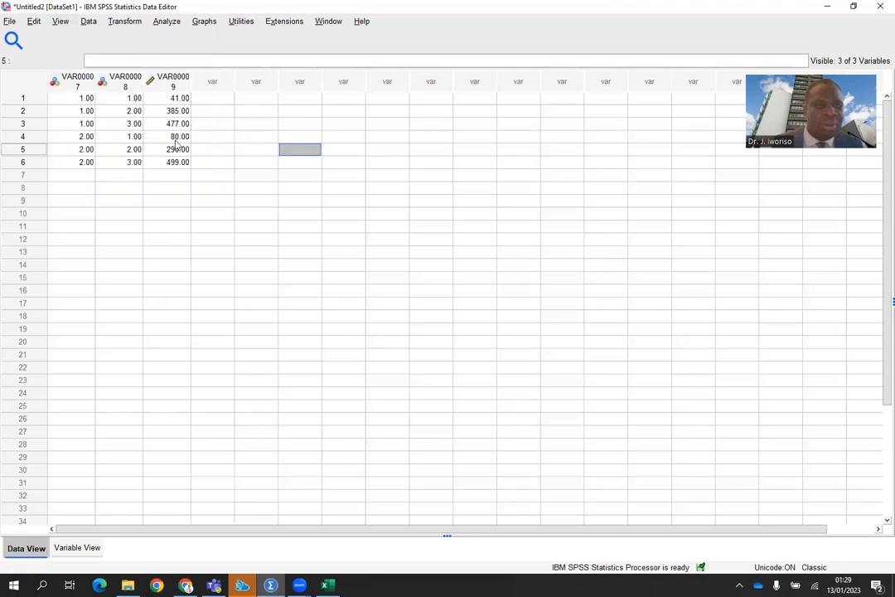
left_click(61, 23)
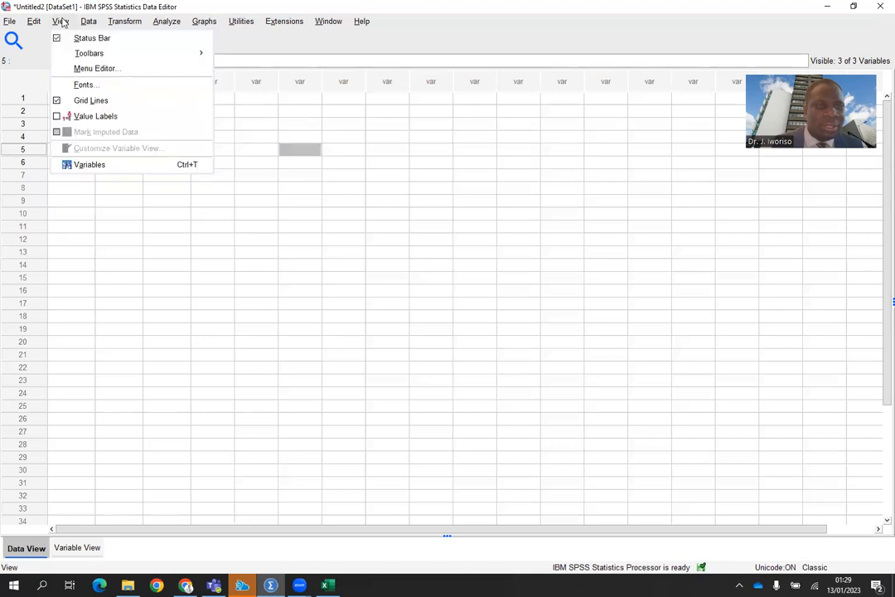
left_click(91, 118)
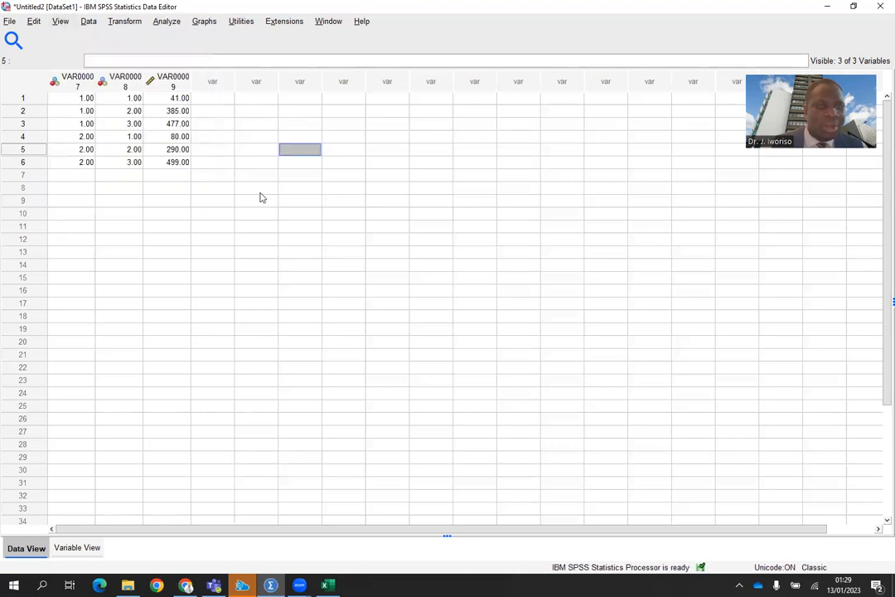
left_click(220, 149)
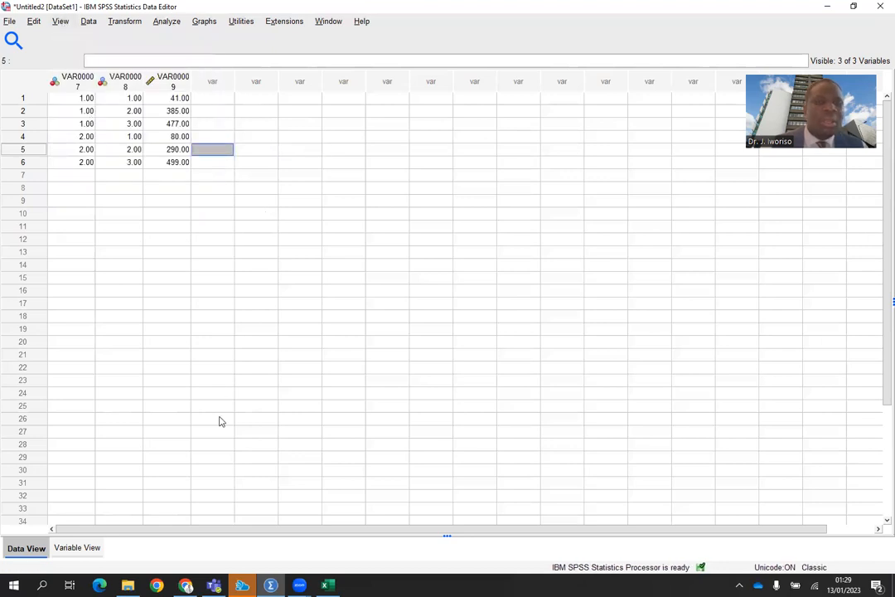
Rename the first variable Gender in the variable definitions.
left_click(77, 548)
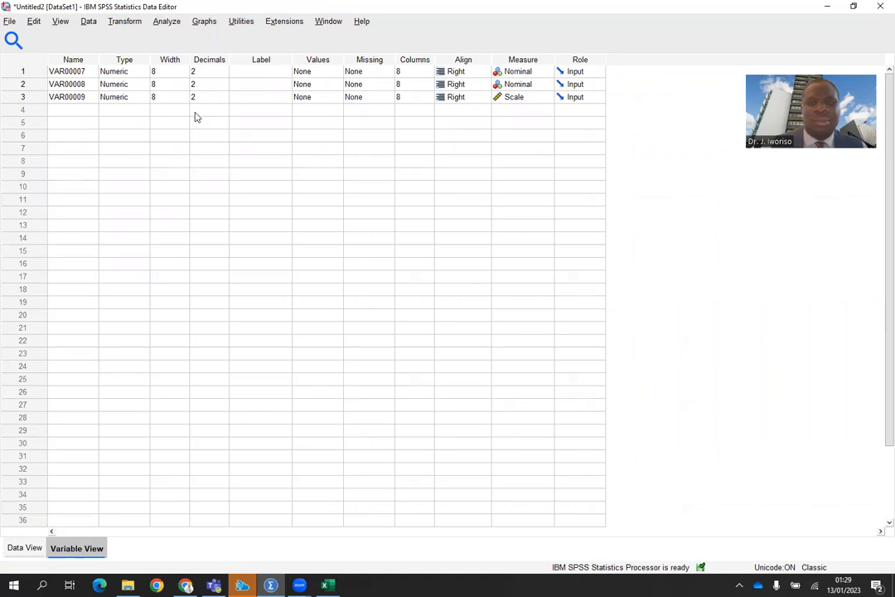
left_click(88, 72)
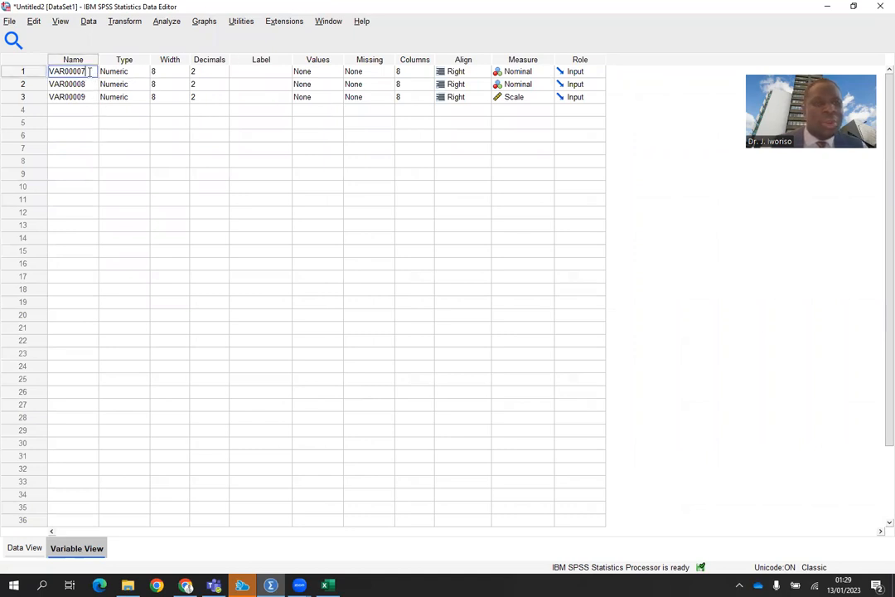
key("BackSpace")
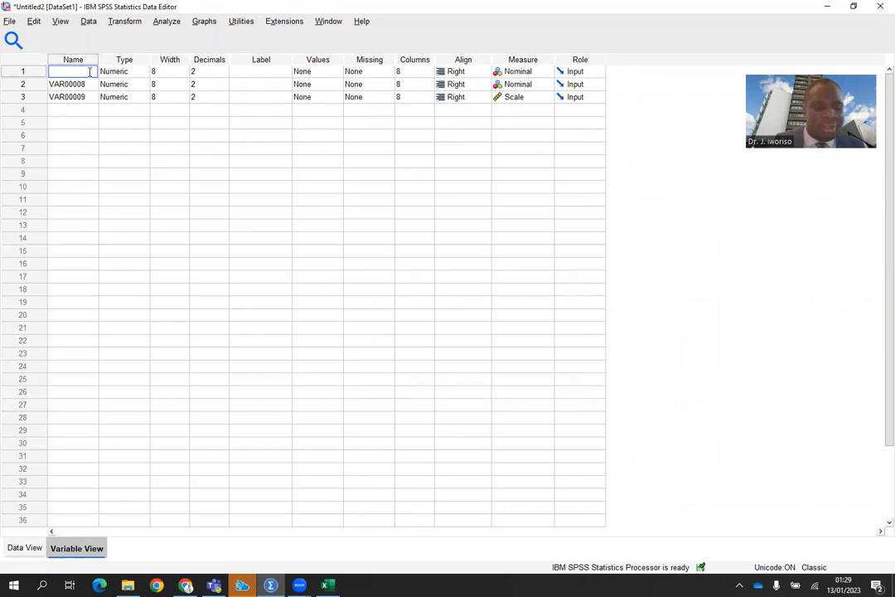
type("Gender")
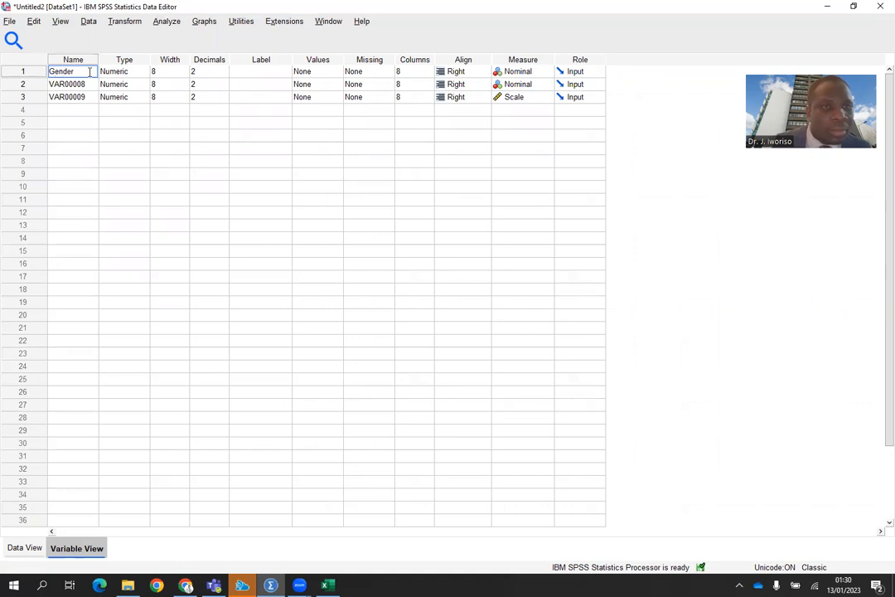
key("Return")
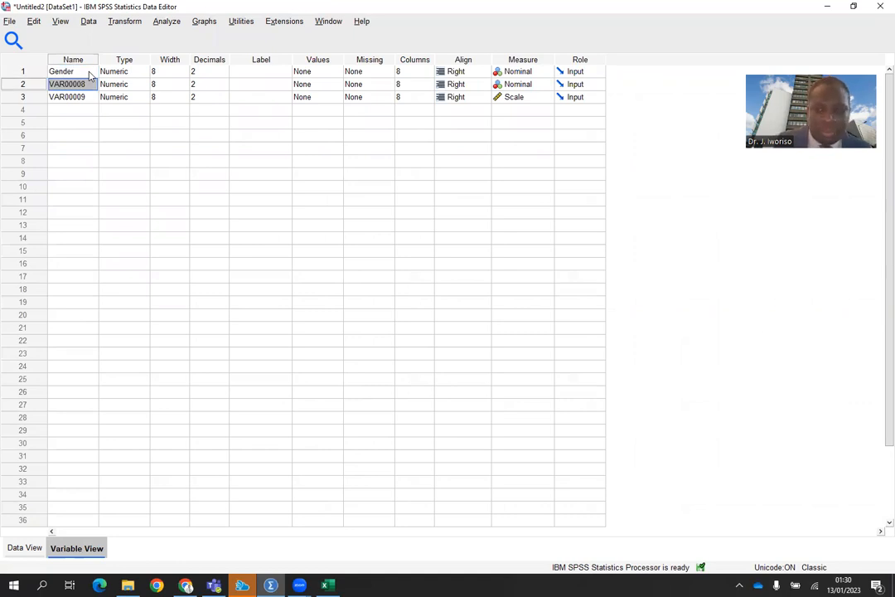
Try to rename the second variable Employment Status, with a space in the name.
key("BackSpace")
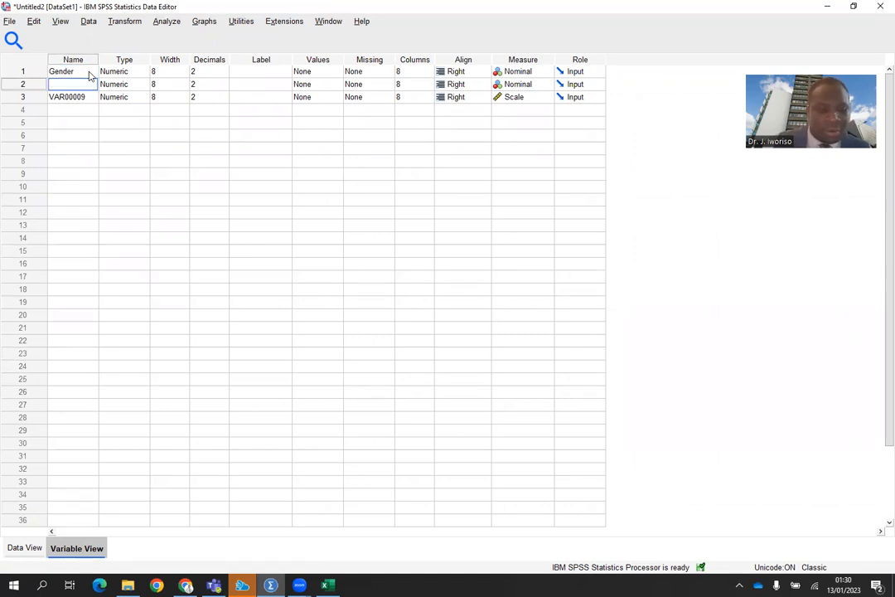
type("E")
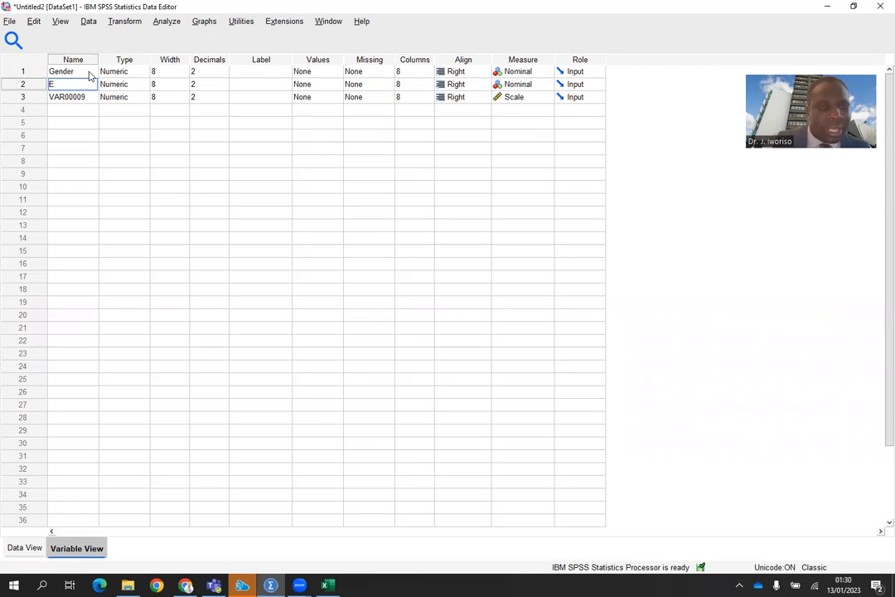
type("mplo")
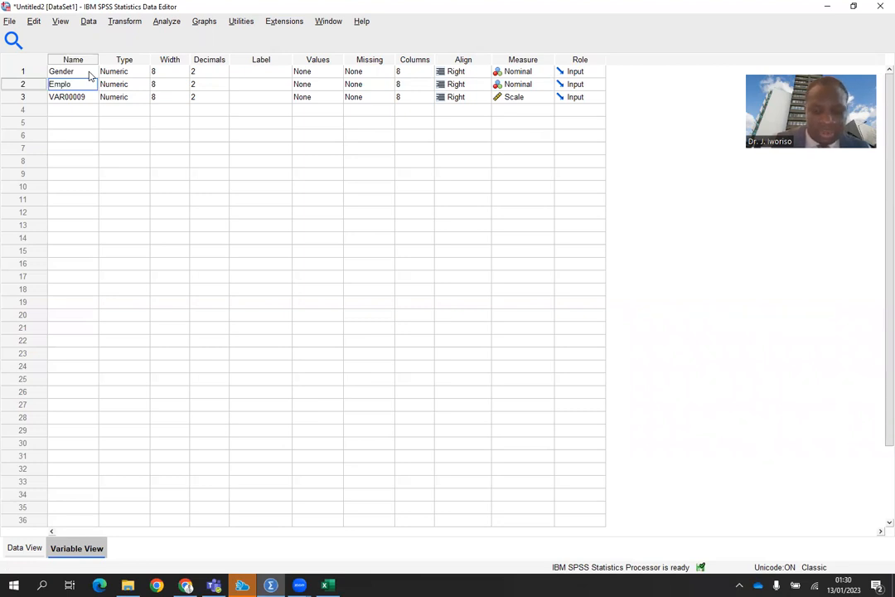
type("yment")
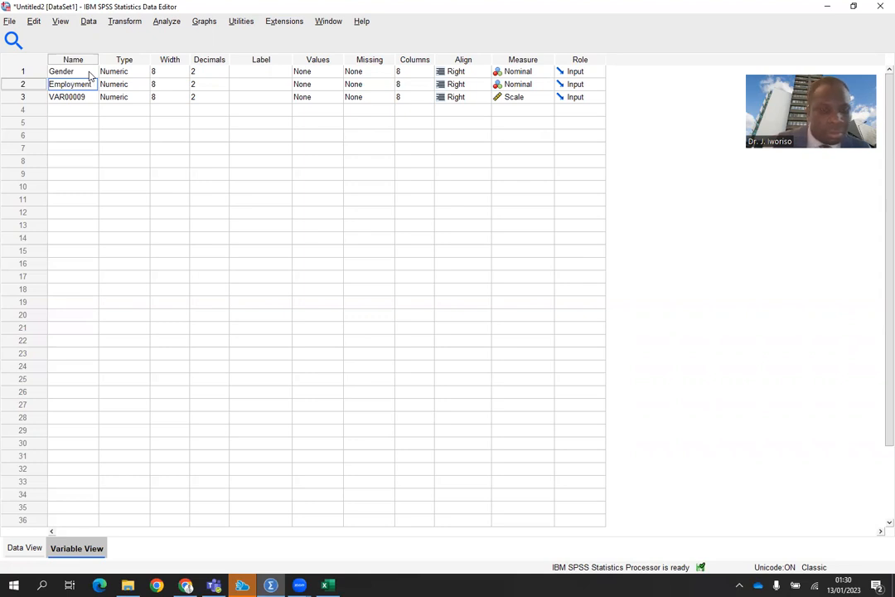
type(" St")
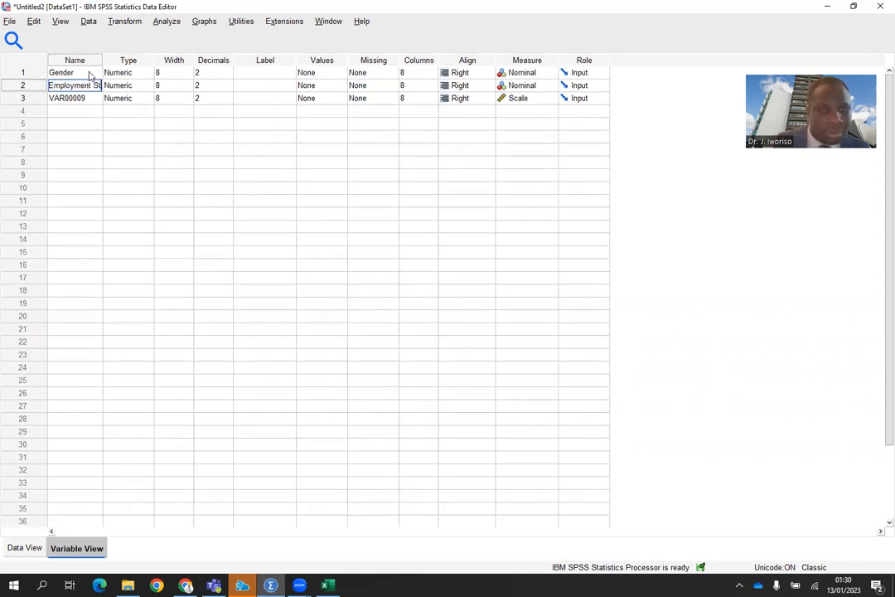
type("atus")
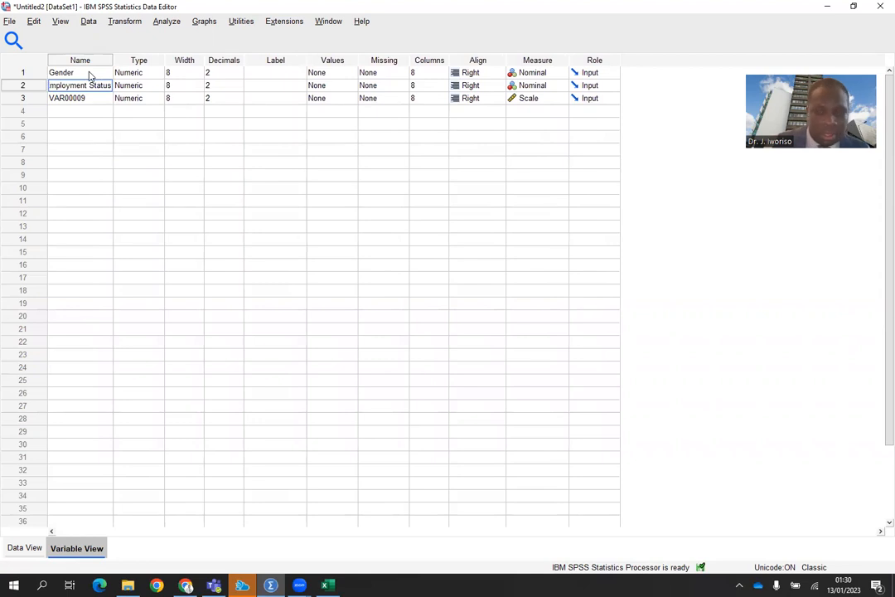
key("Return")
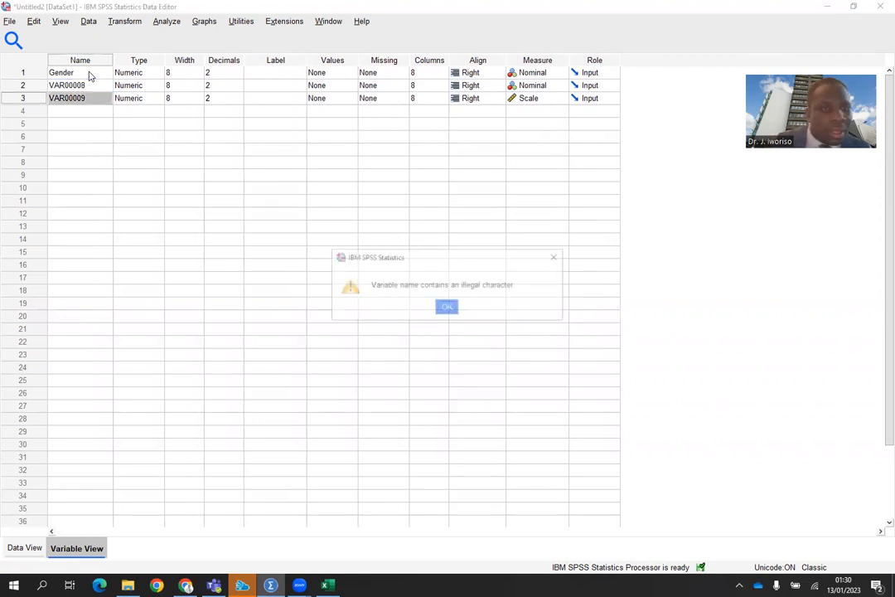
left_click(555, 256)
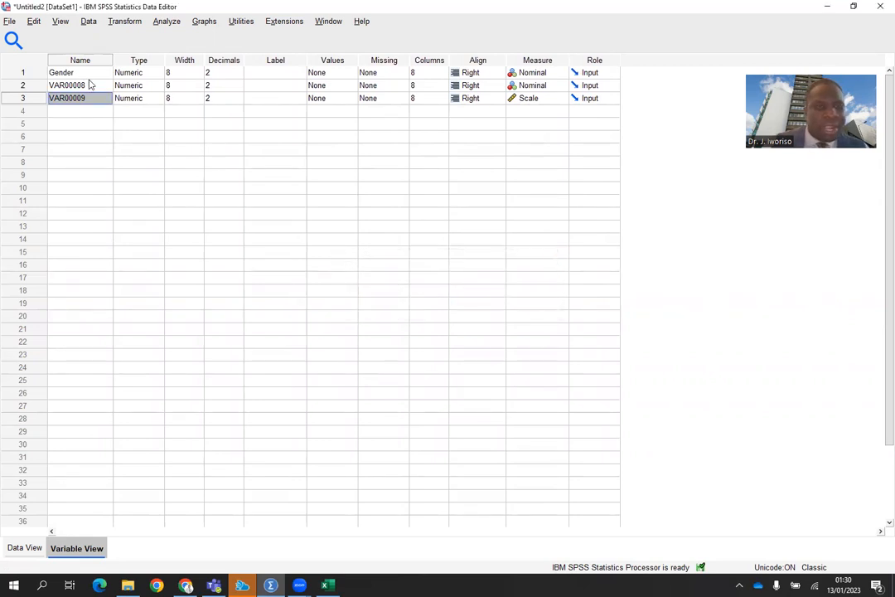
Rename the second variable Employment_Status.
left_click(89, 83)
key("BackSpace")
key("BackSpace")
key("BackSpace")
key("BackSpace")
key("BackSpace")
key("BackSpace")
key("BackSpace")
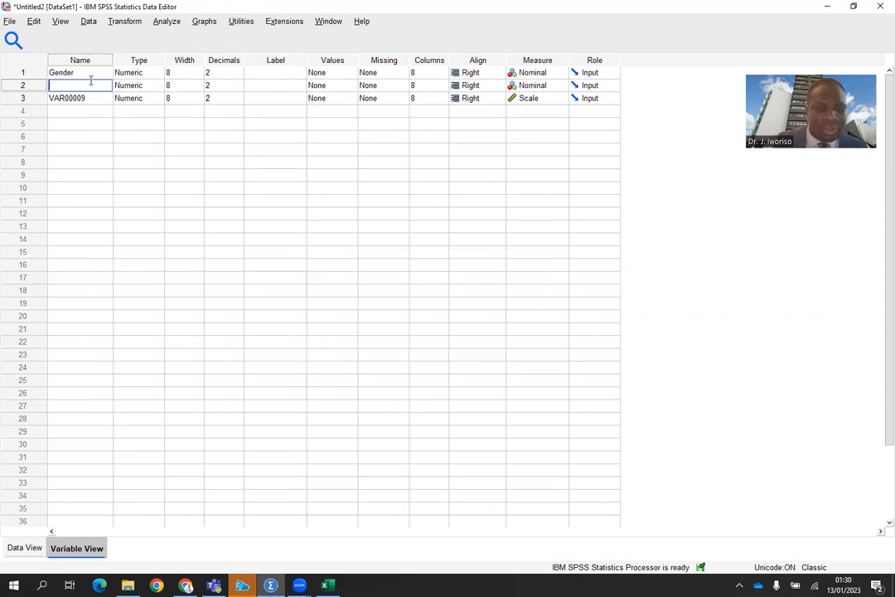
type("Emplomen")
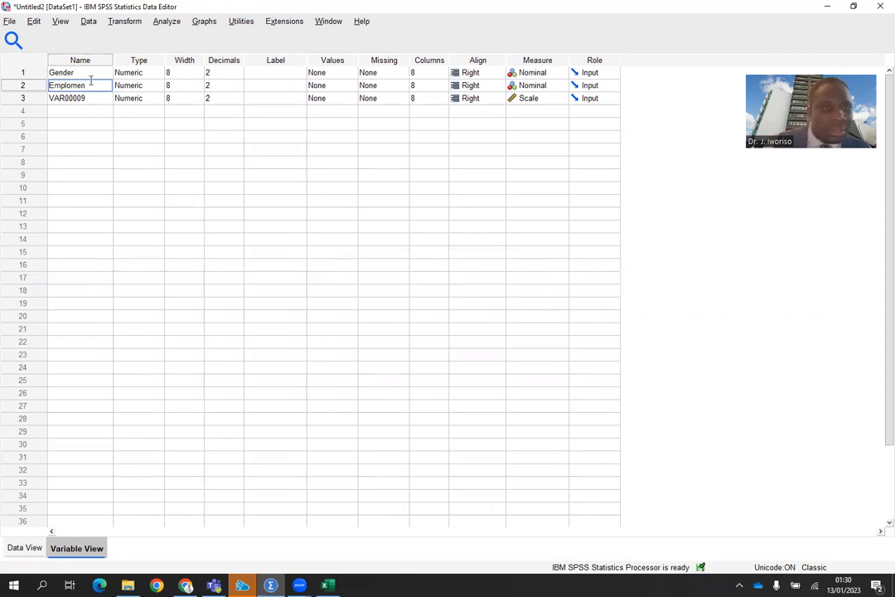
key("BackSpace")
key("BackSpace")
key("BackSpace")
type("yment")
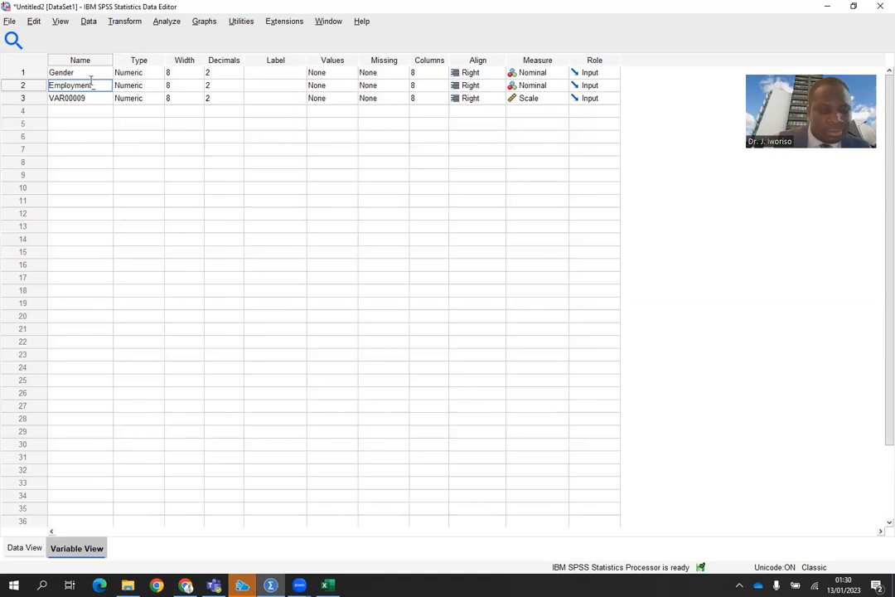
type("_Status")
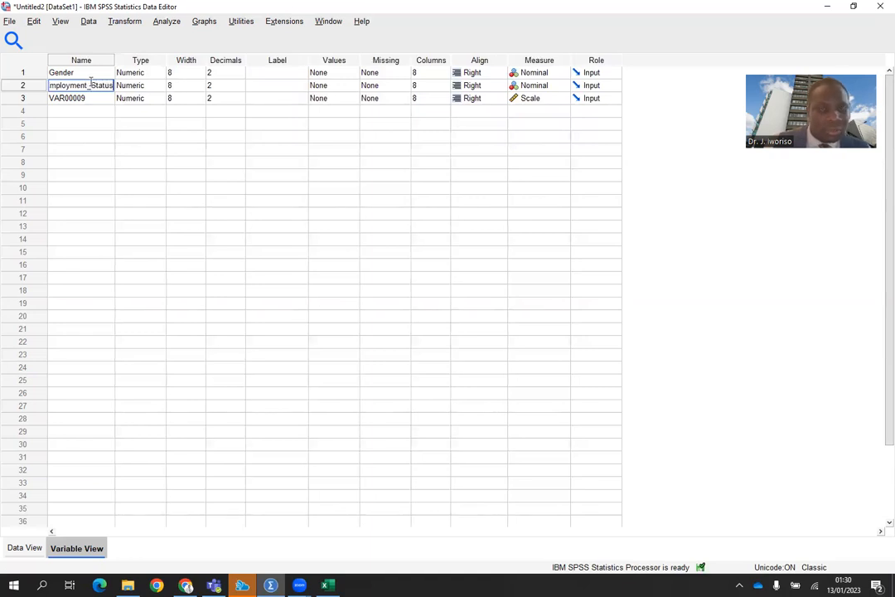
key("Return")
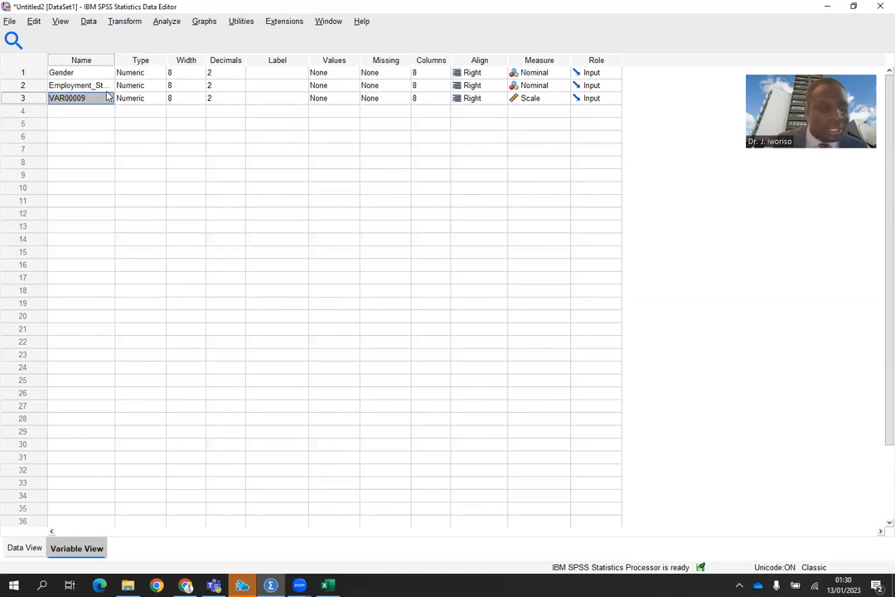
Rename the third variable Frequency.
type("Fr")
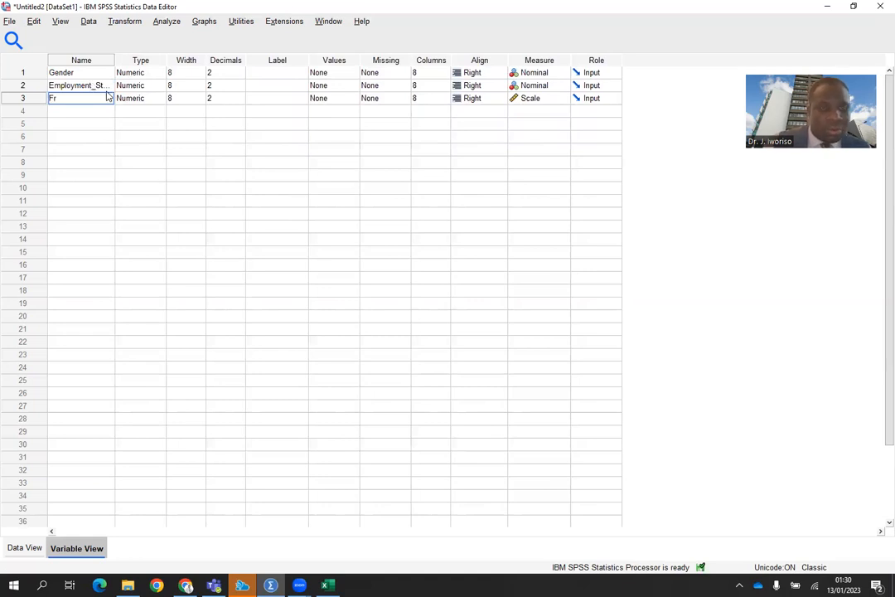
type("equency")
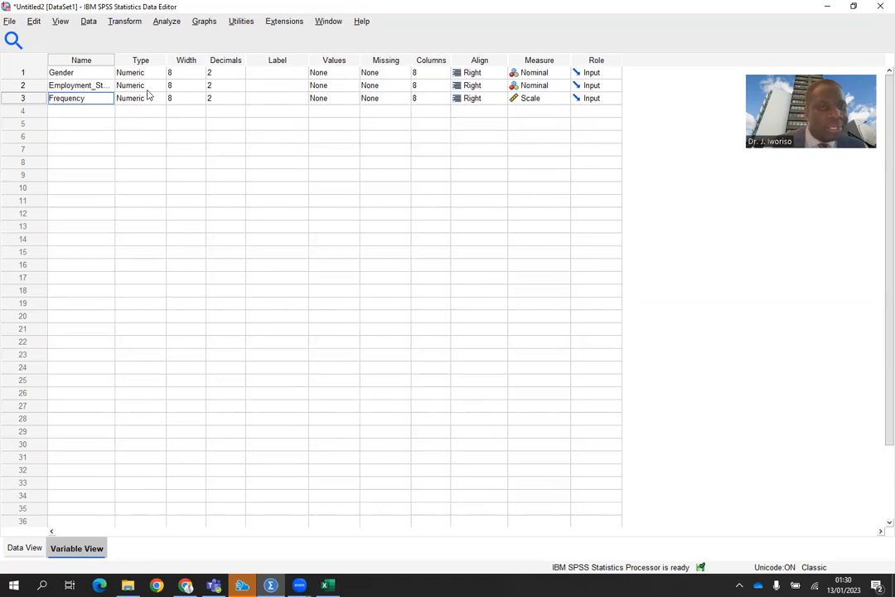
Set the decimal places of all three variables to 0 and check the data grid.
left_click(238, 74)
left_click(238, 76)
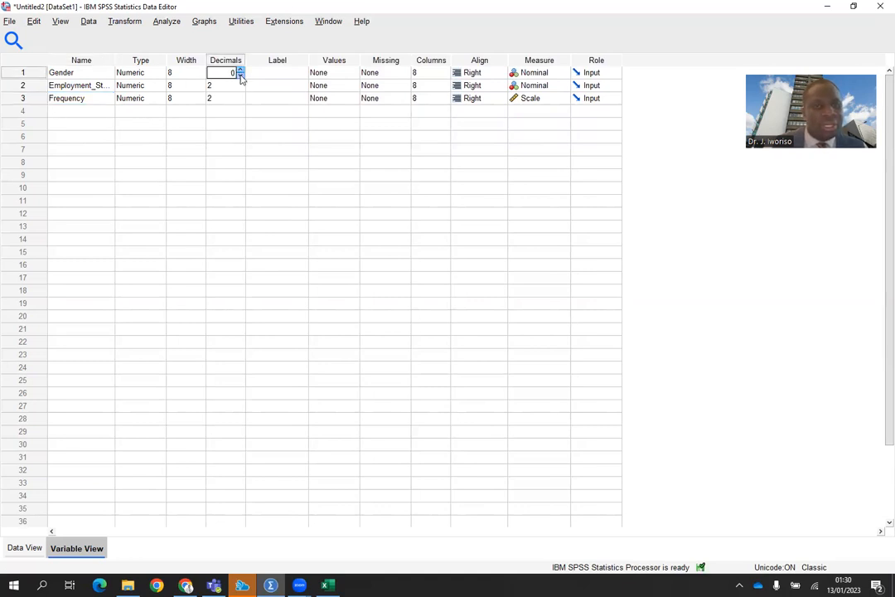
left_click(240, 86)
left_click(240, 84)
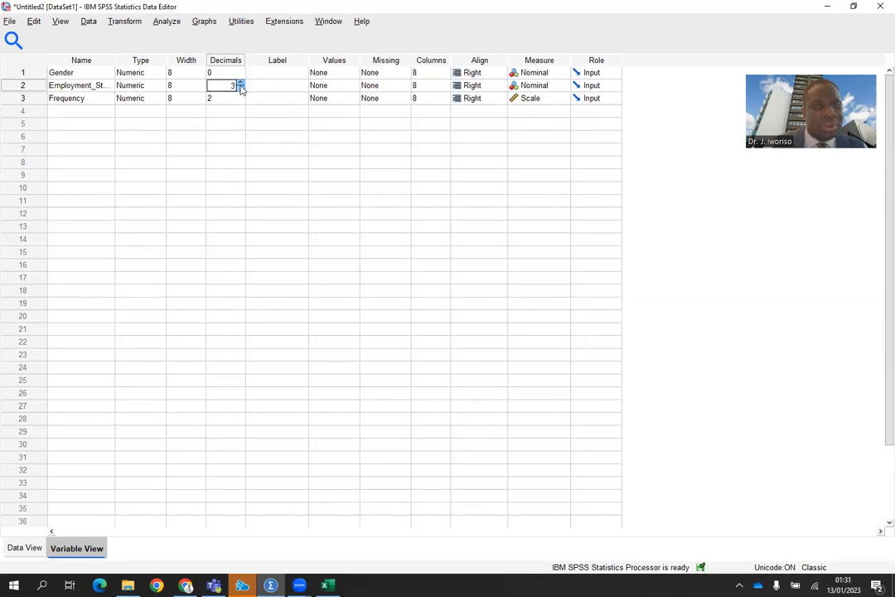
left_click(238, 98)
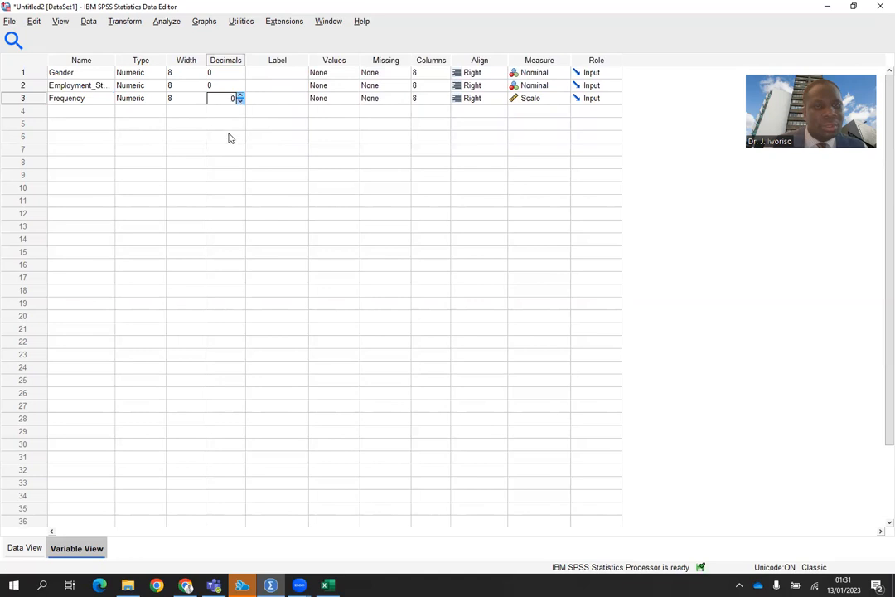
left_click(229, 137)
left_click(24, 548)
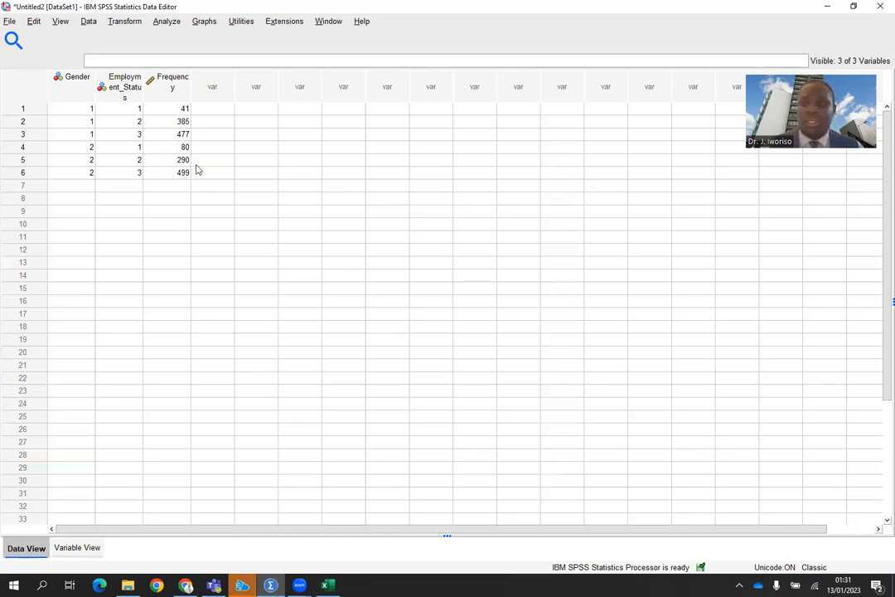
left_click(74, 547)
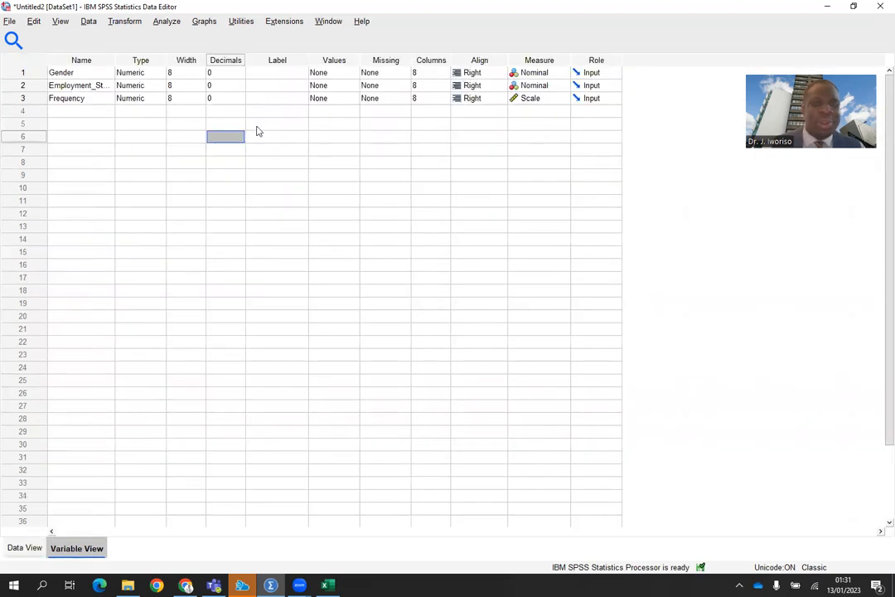
Label the three variables Gender, Emp_status and Frequency.
left_click(278, 72)
type("G")
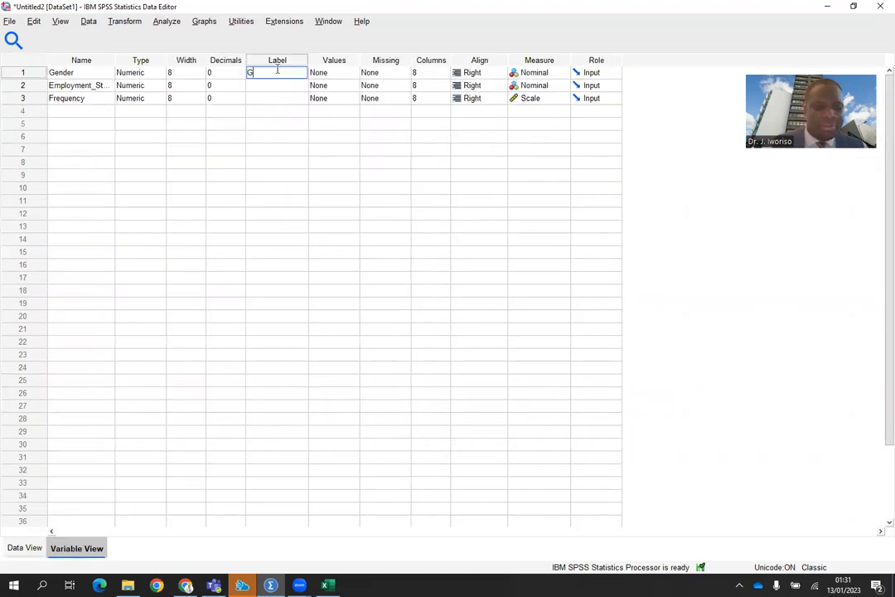
type("ender")
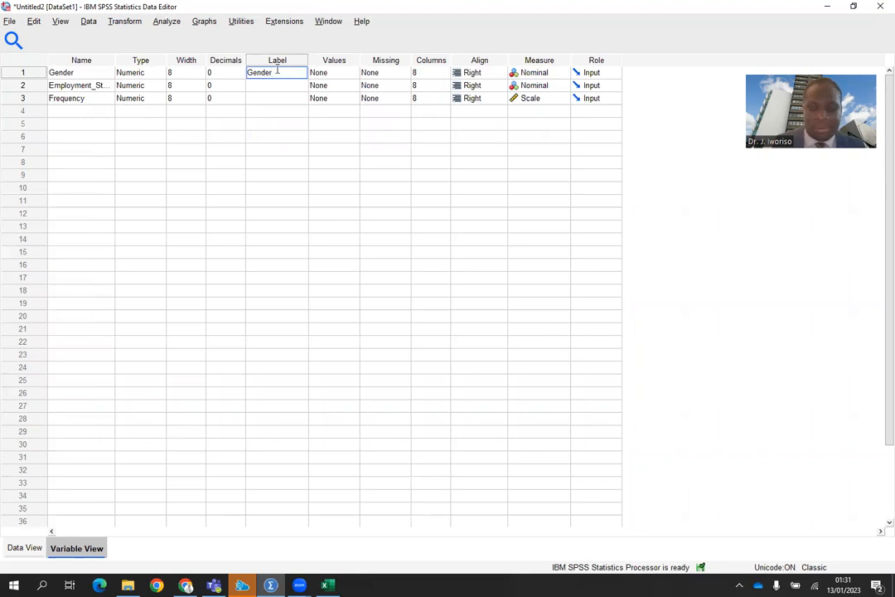
key("Return")
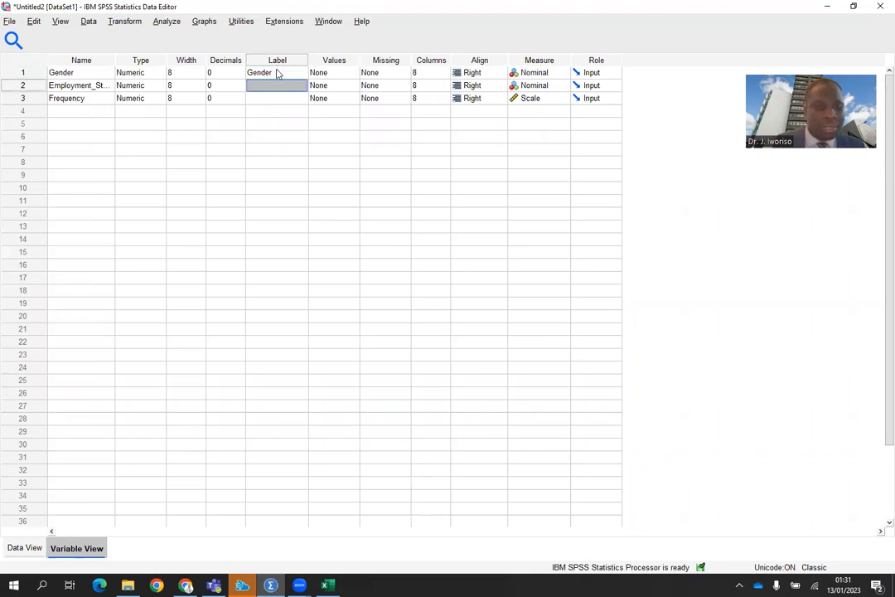
type("E")
type("mpl")
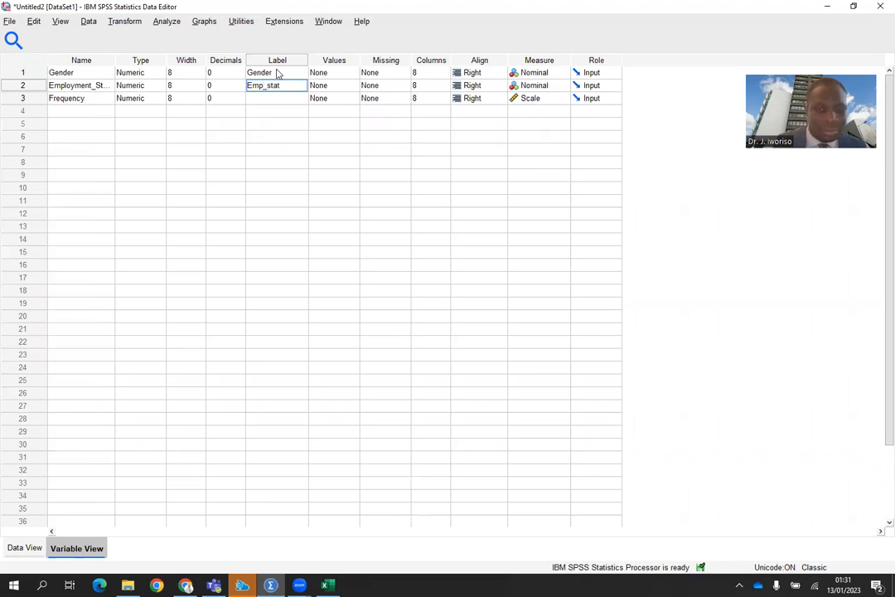
key("Return")
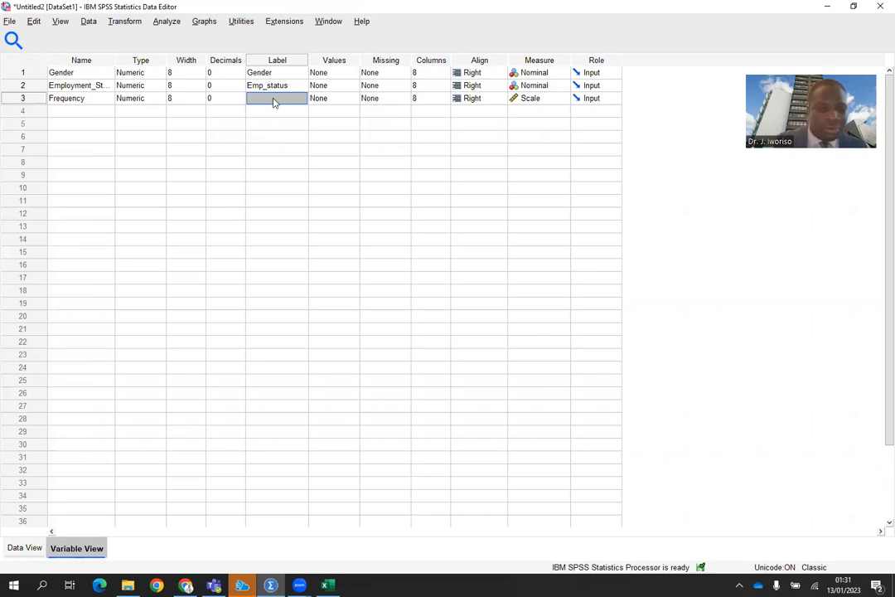
type("Frequ")
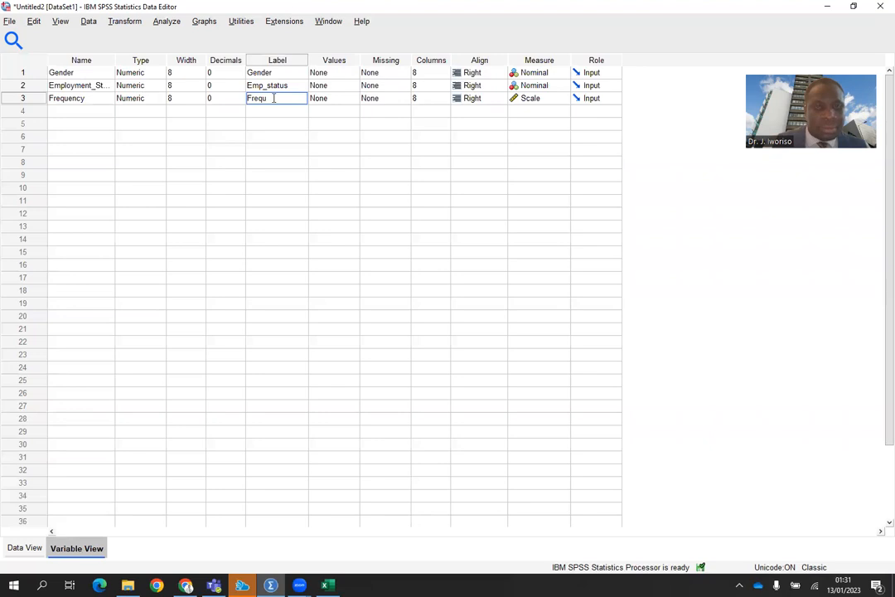
type("nc")
key("BackSpace")
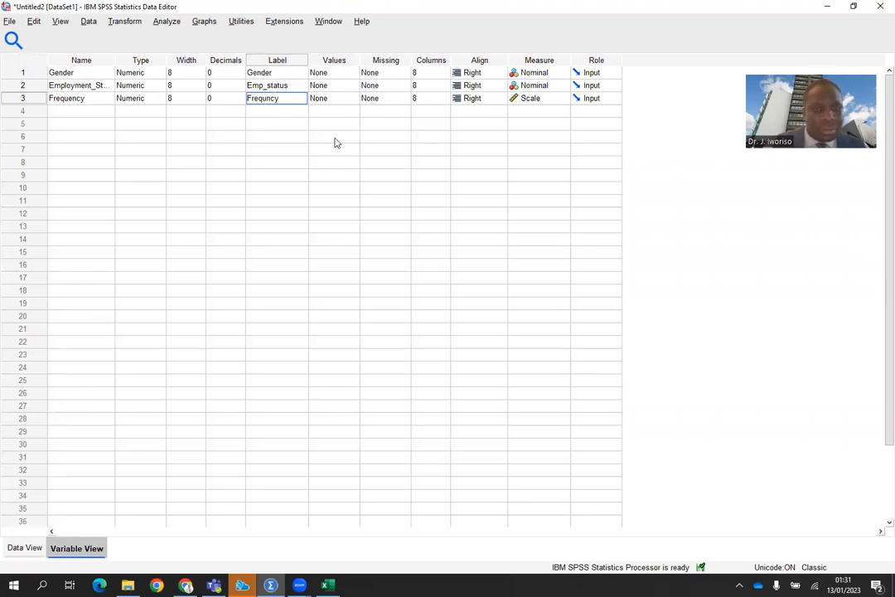
key("BackSpace")
type("ency")
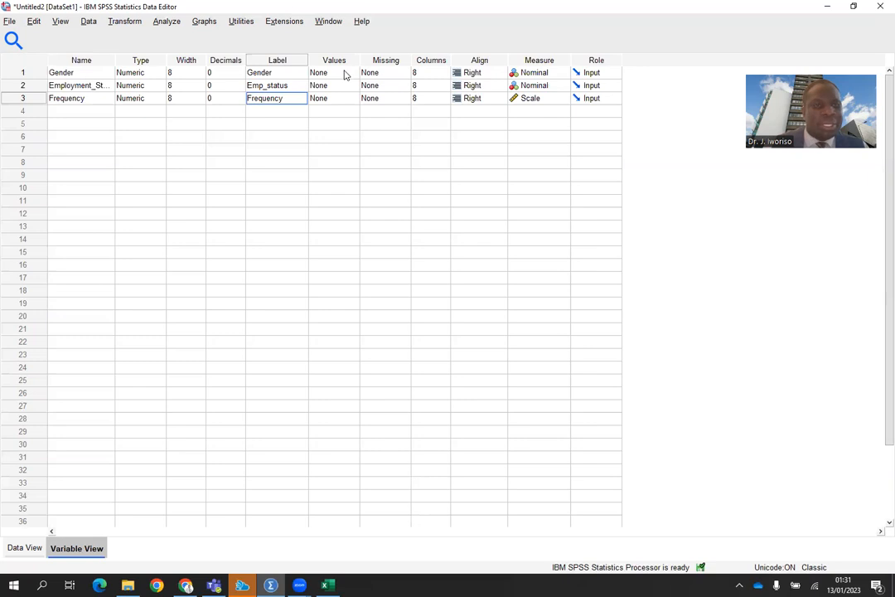
Define Gender value labels 1 = Male and 2 = Female.
left_click(346, 73)
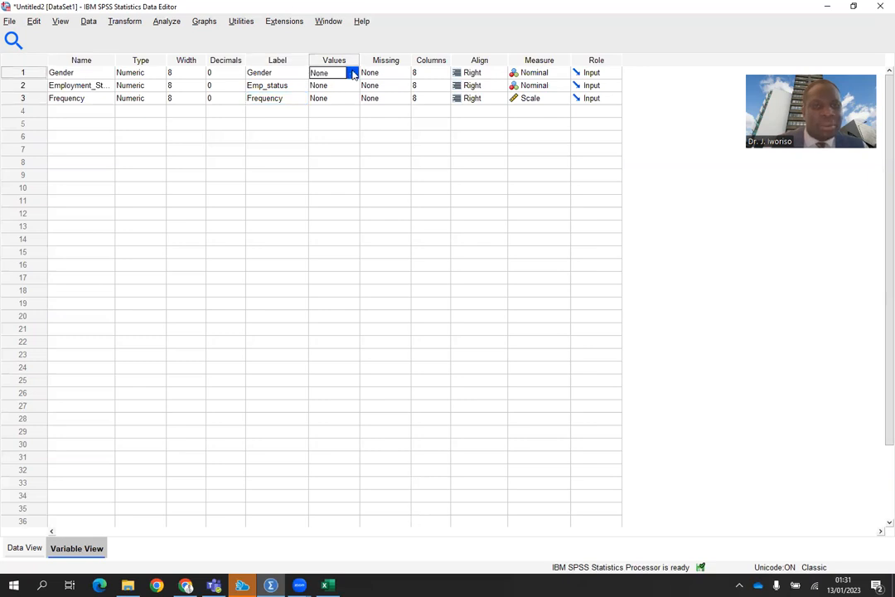
left_click(352, 73)
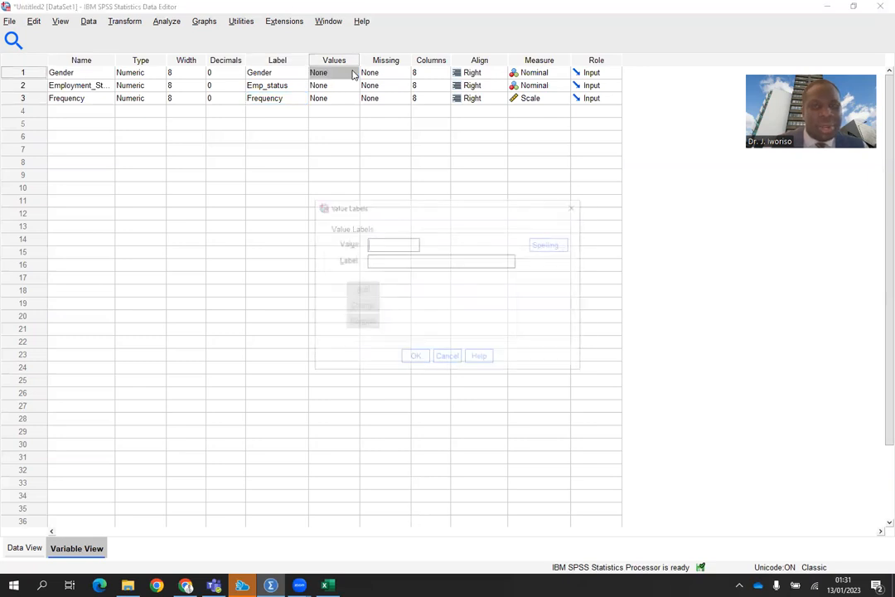
left_click(396, 241)
type("1")
left_click(375, 260)
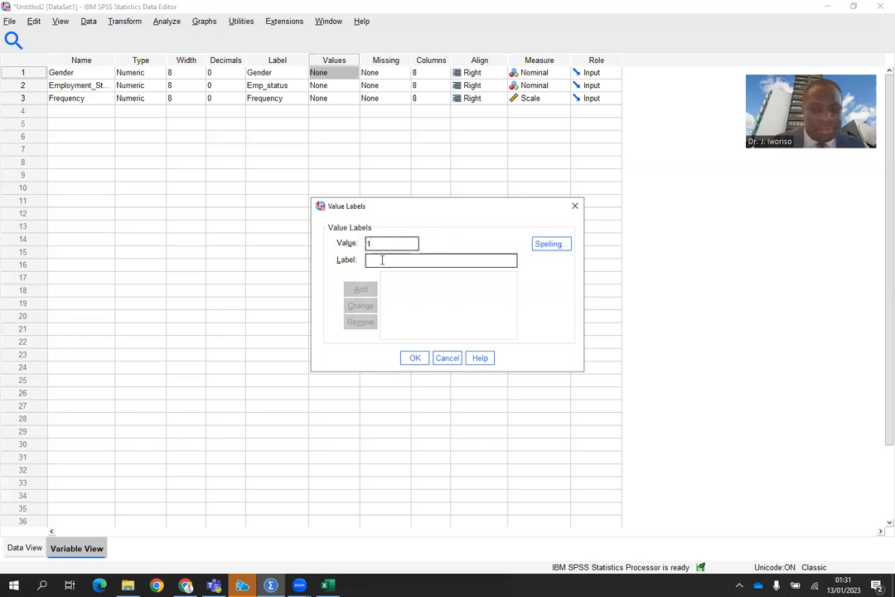
type("Male")
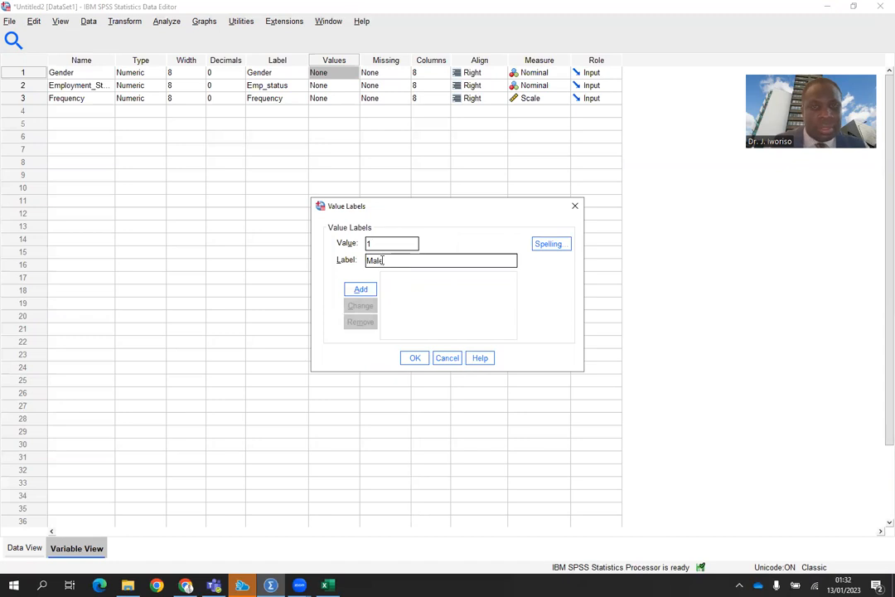
left_click(365, 289)
type("2")
left_click(384, 259)
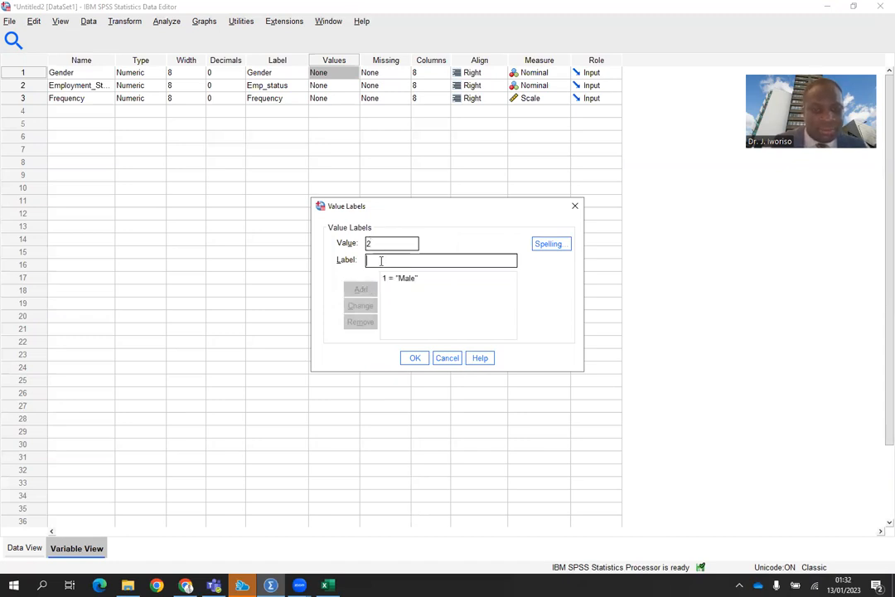
type("Female")
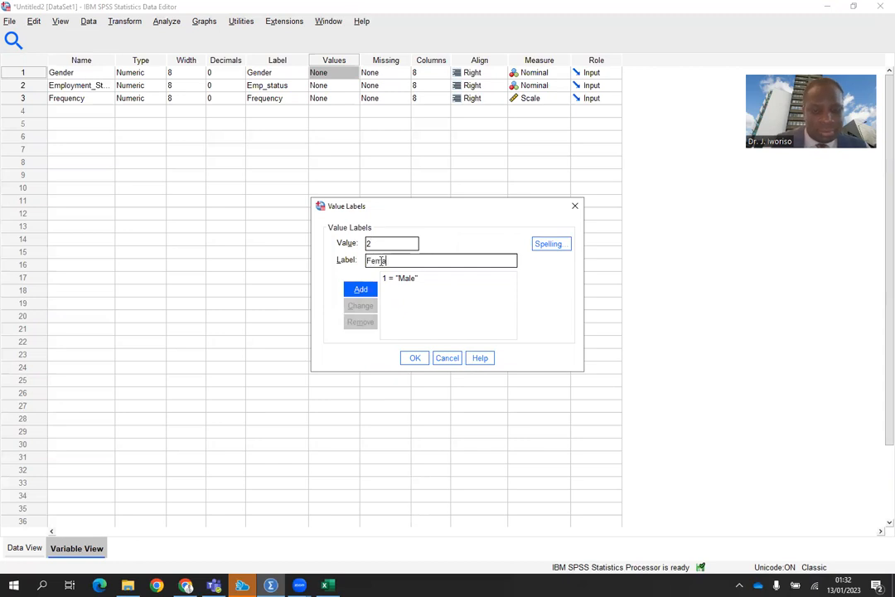
left_click(361, 289)
left_click(415, 358)
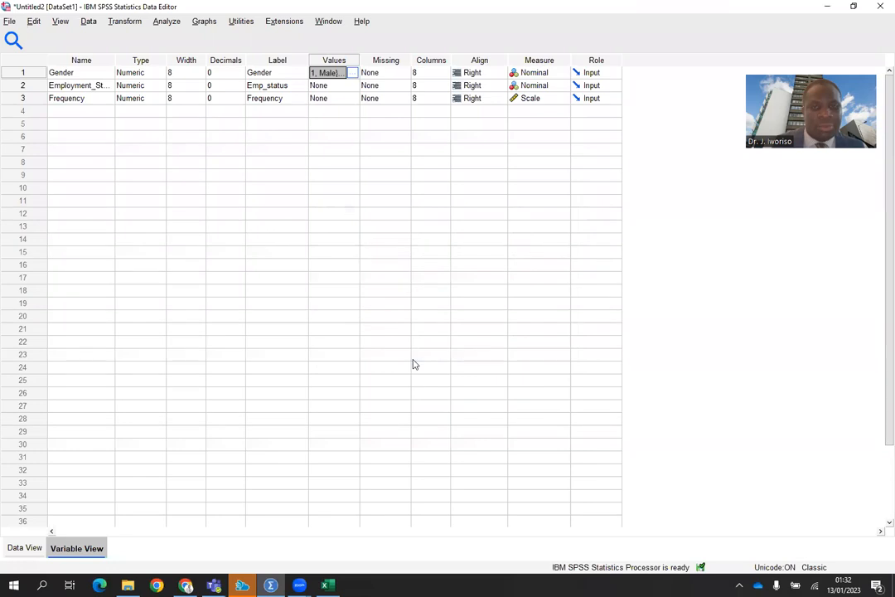
Define employment status value labels 1 = Unemployed, 2 = Retired and 3 = Employed.
left_click(348, 86)
left_click(353, 86)
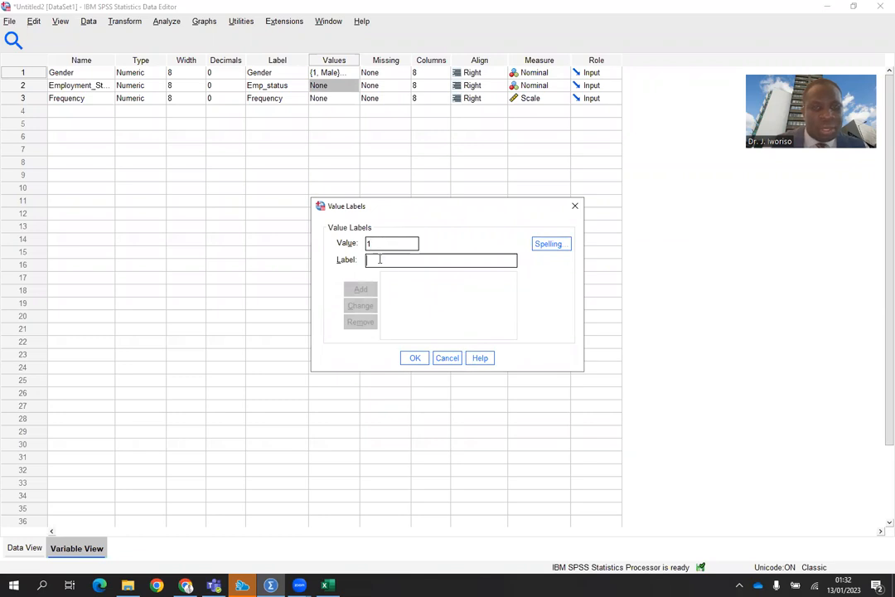
type("U")
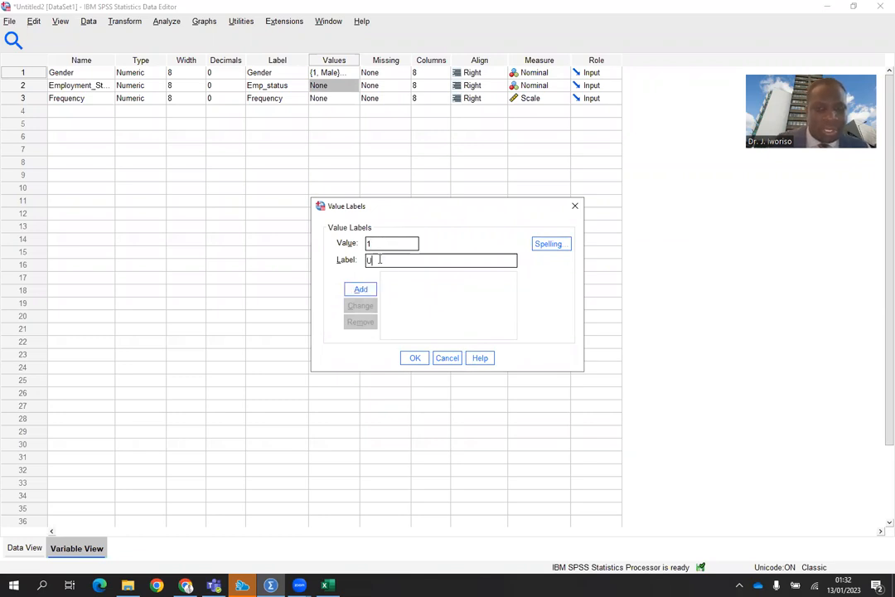
type("nemployed")
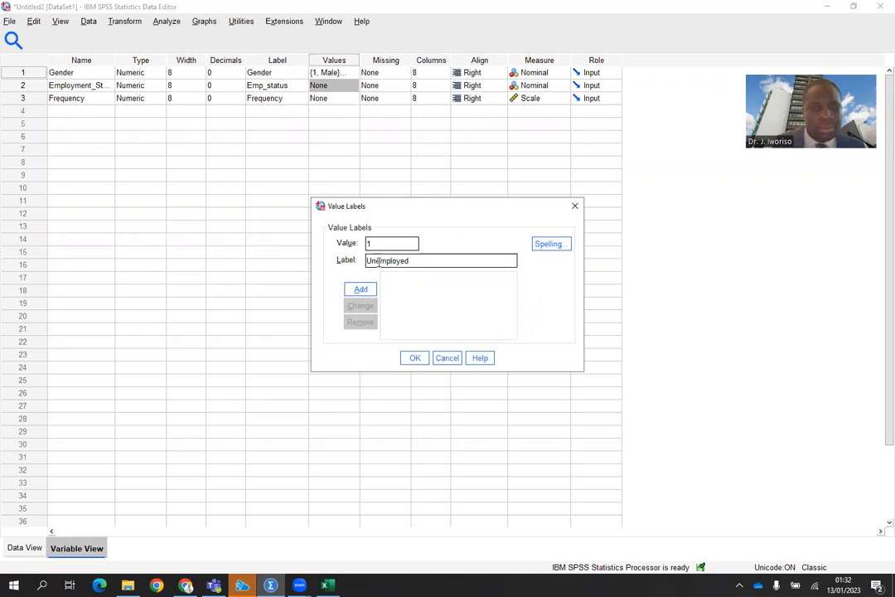
left_click(363, 290)
type("2")
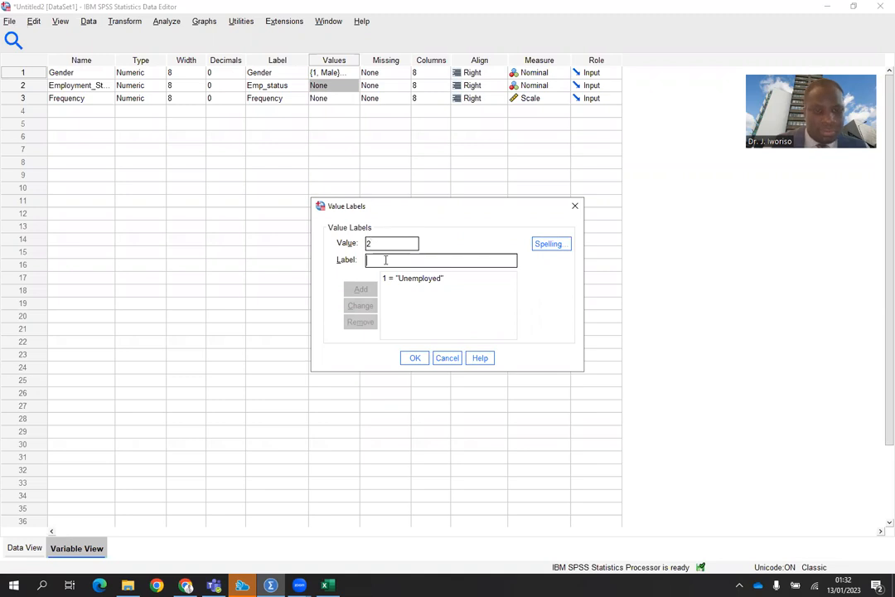
left_click(385, 260)
type("Retired")
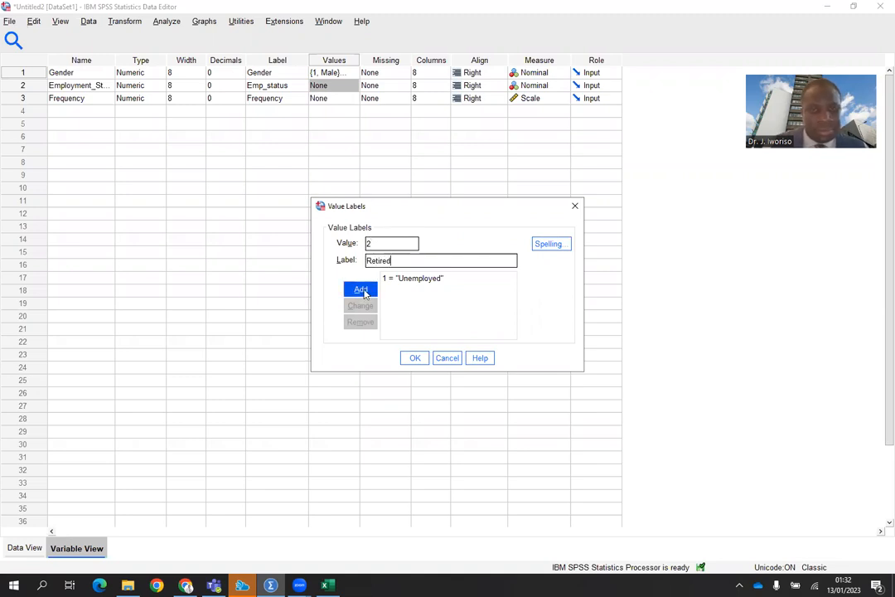
left_click(362, 292)
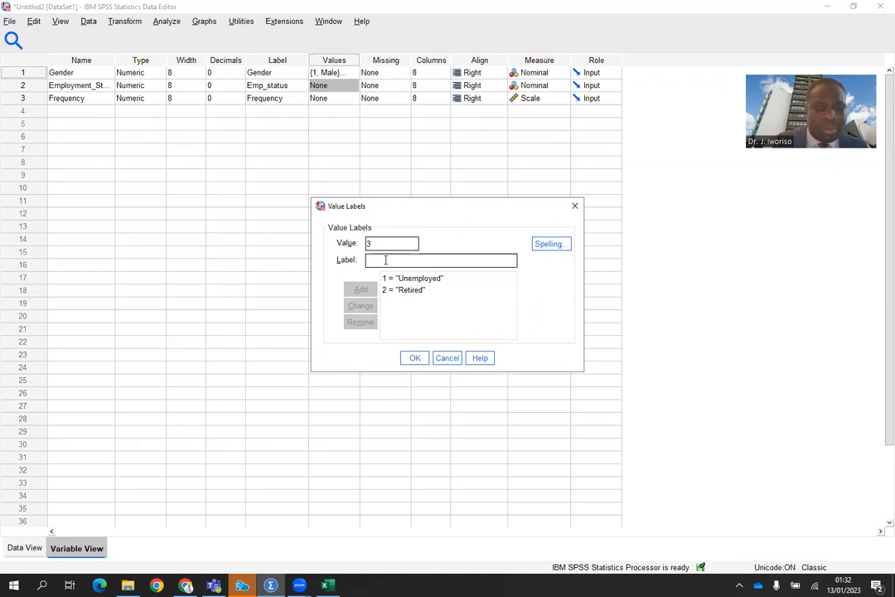
type("E")
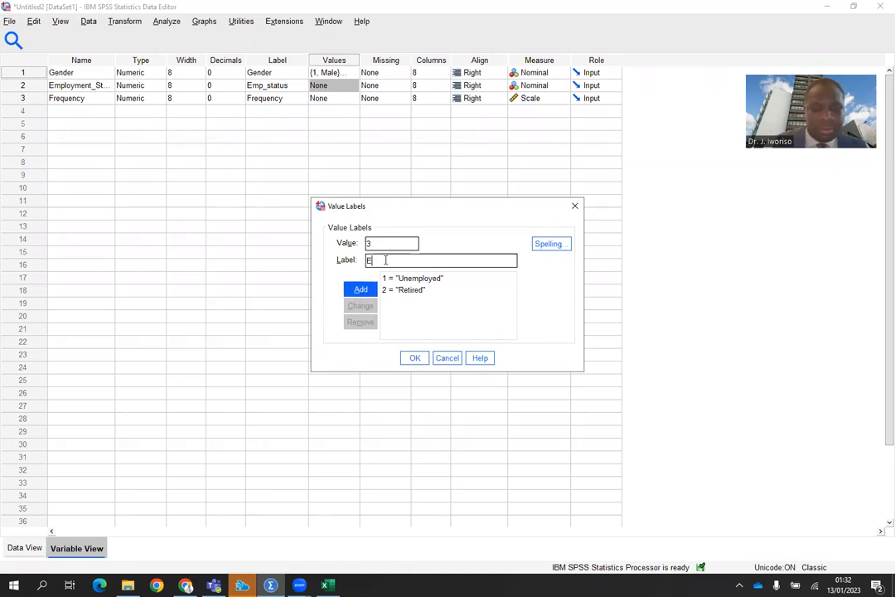
type("mployed")
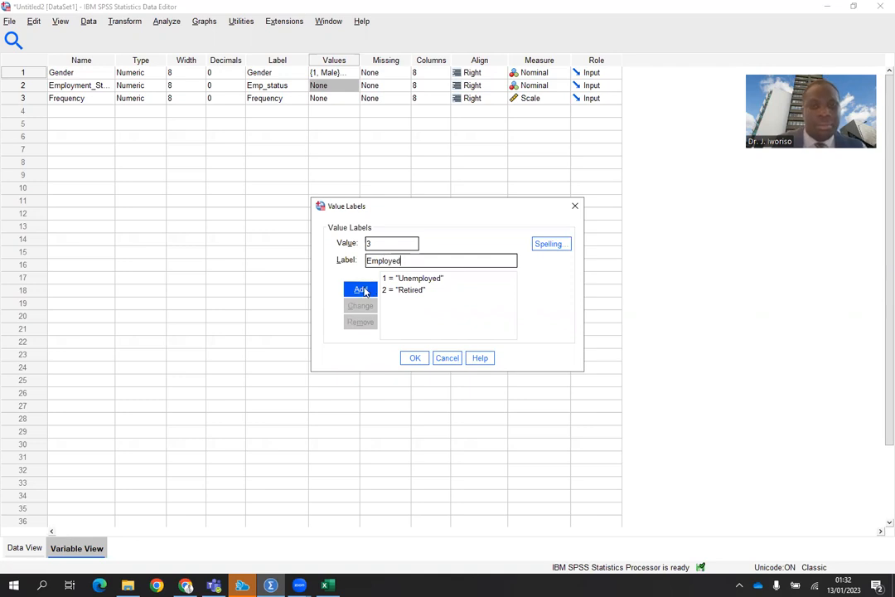
left_click(361, 290)
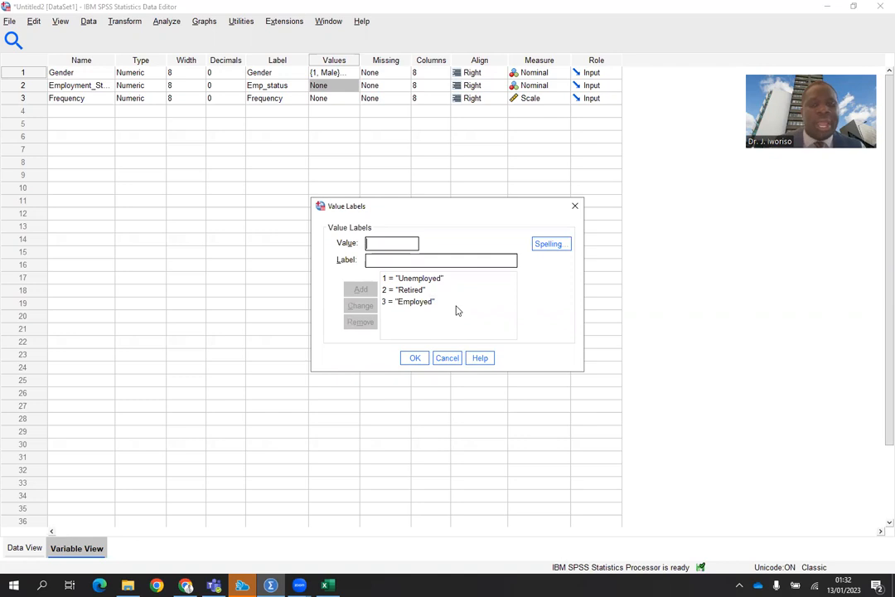
left_click(414, 358)
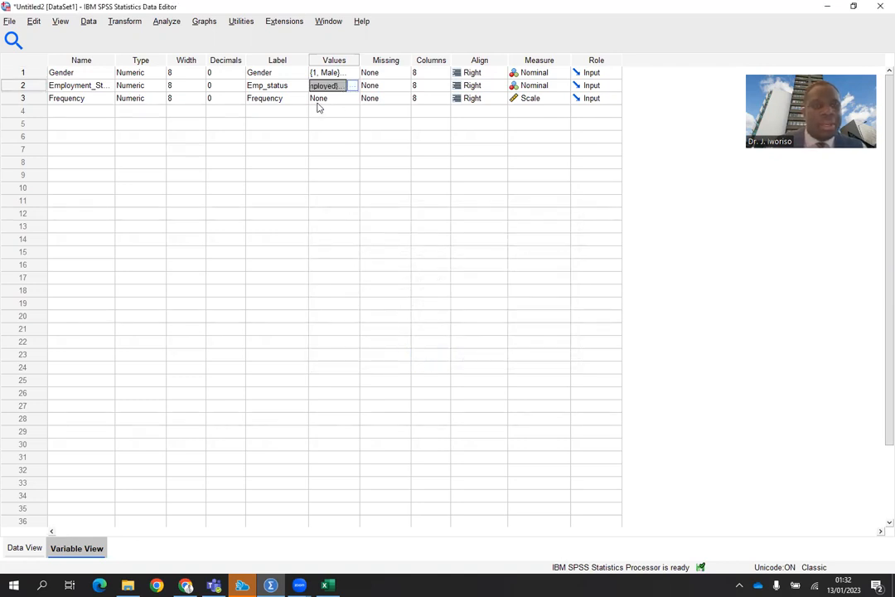
left_click(351, 99)
left_click(351, 99)
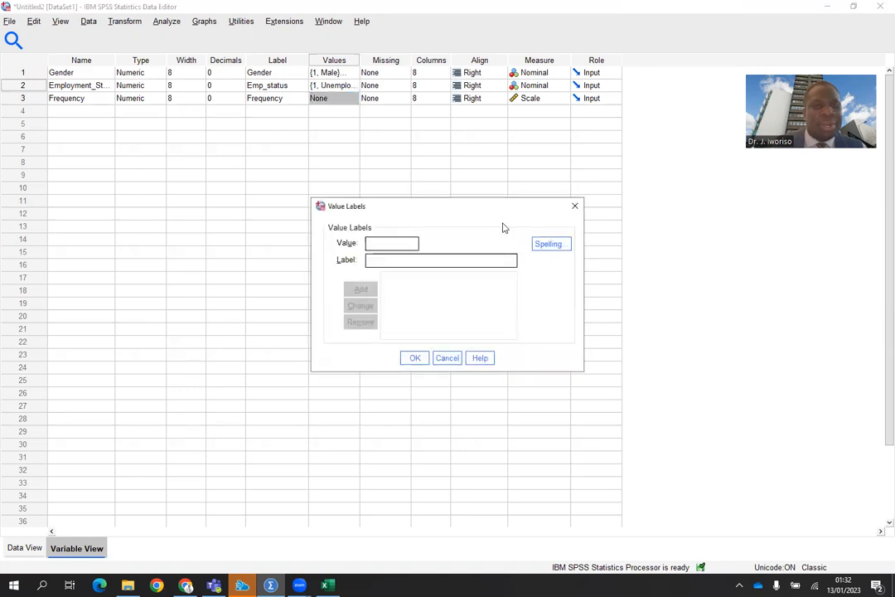
left_click(576, 206)
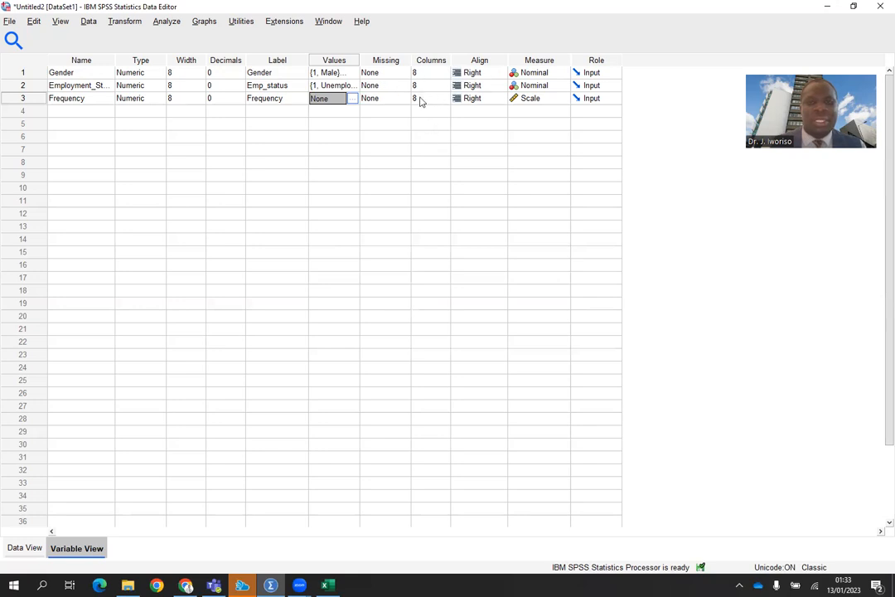
Set the Gender variable's alignment to Left and check it in the data grid.
left_click(498, 73)
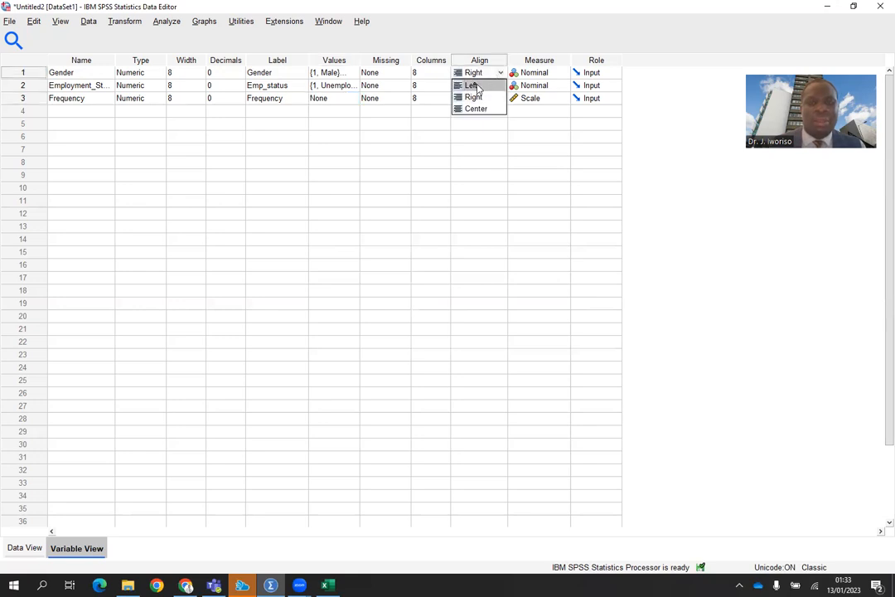
left_click(472, 84)
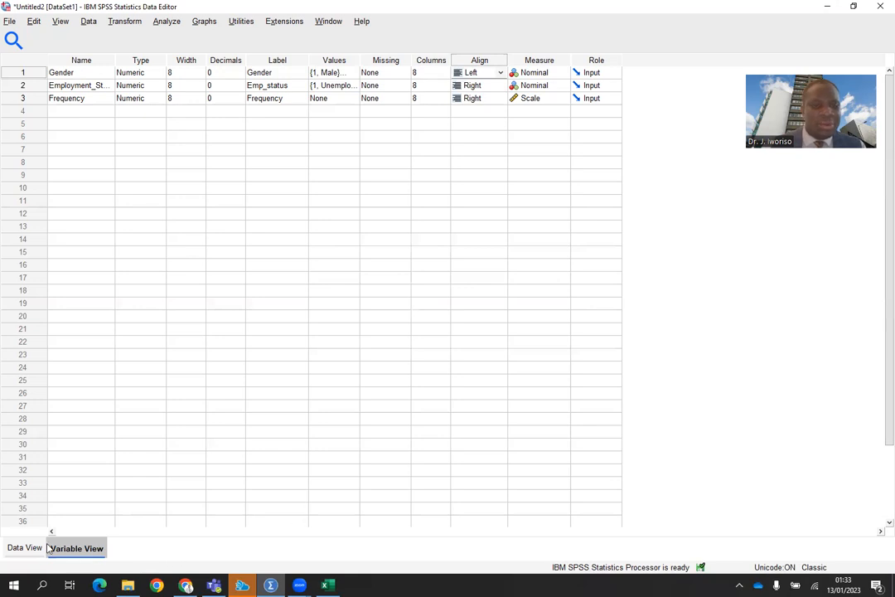
left_click(25, 547)
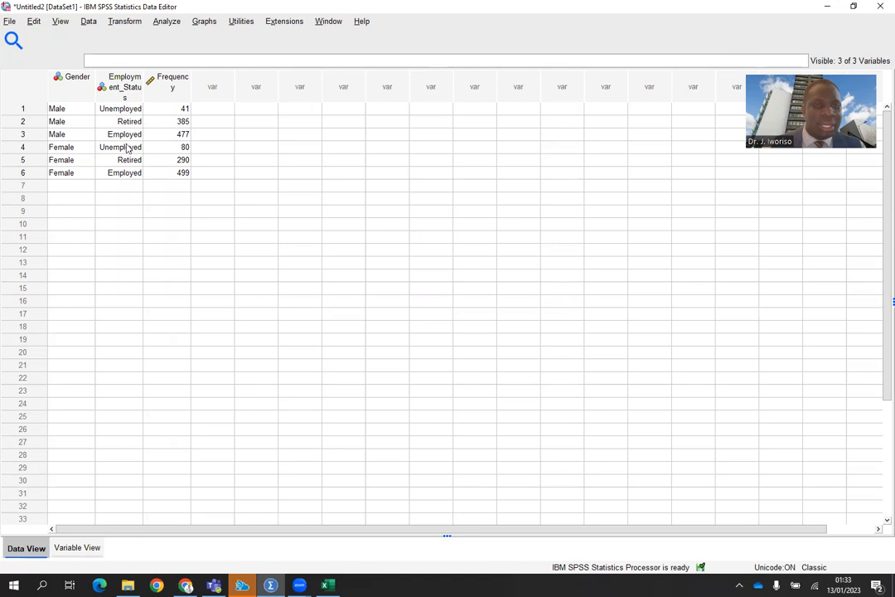
left_click(63, 545)
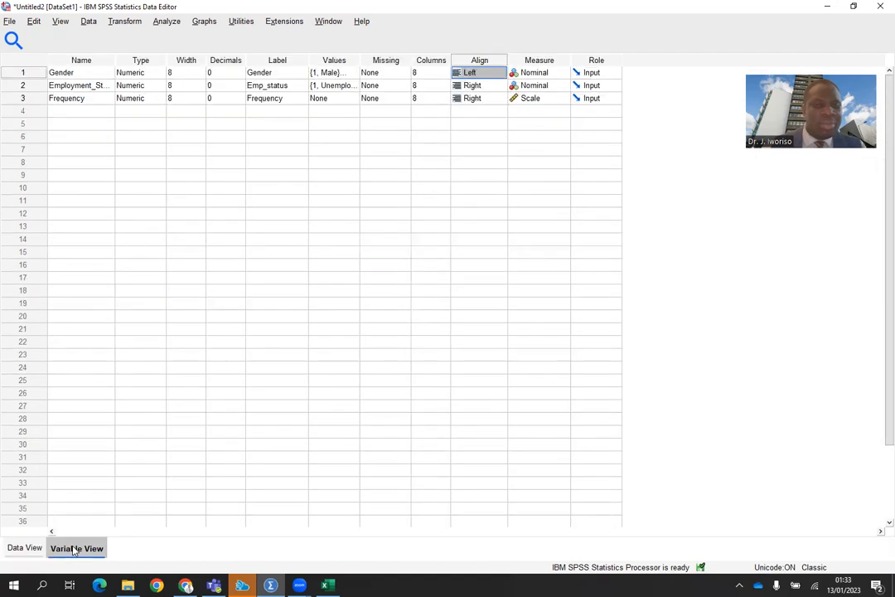
Set the Gender variable's alignment back to Right.
left_click(500, 72)
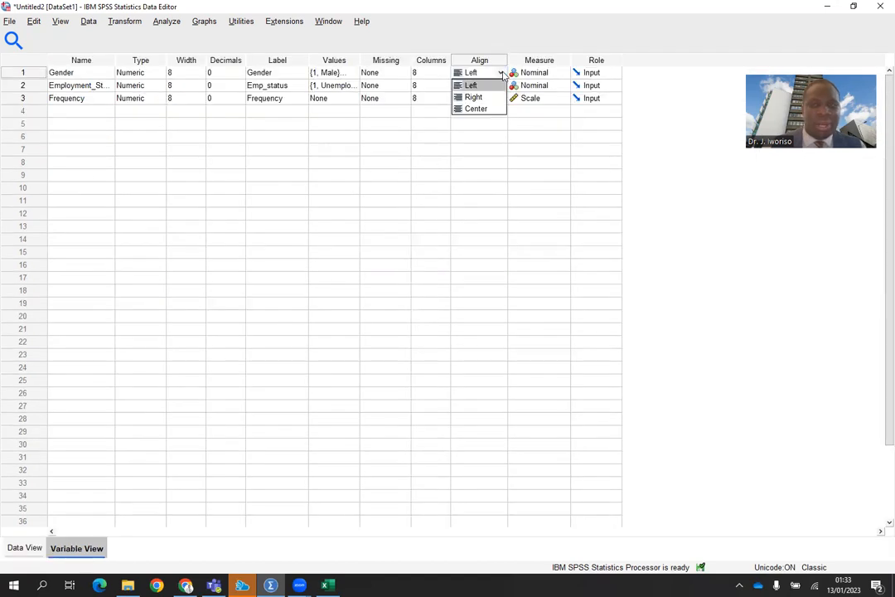
left_click(475, 97)
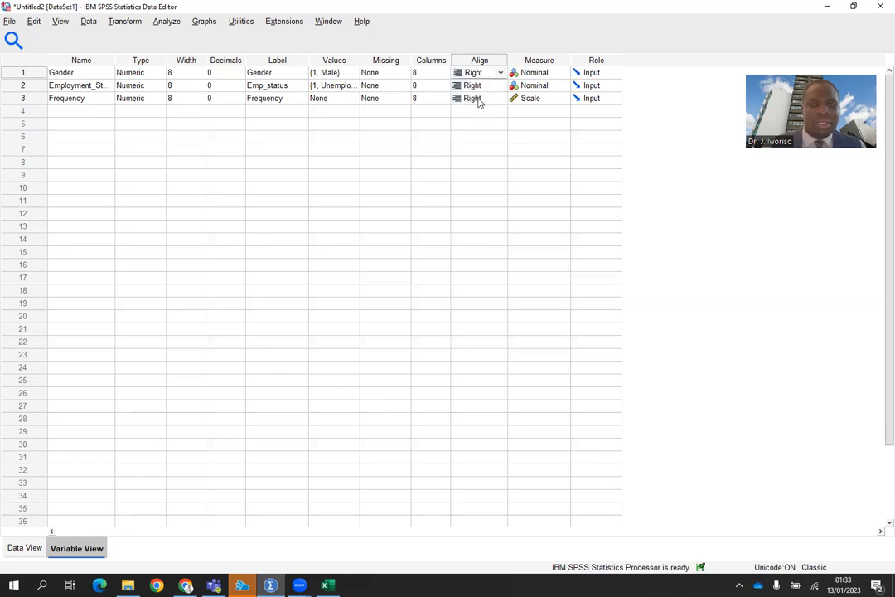
Set the measure level of Gender and Employment Status to Nominal and Frequency to Scale.
left_click(501, 74)
left_click(500, 73)
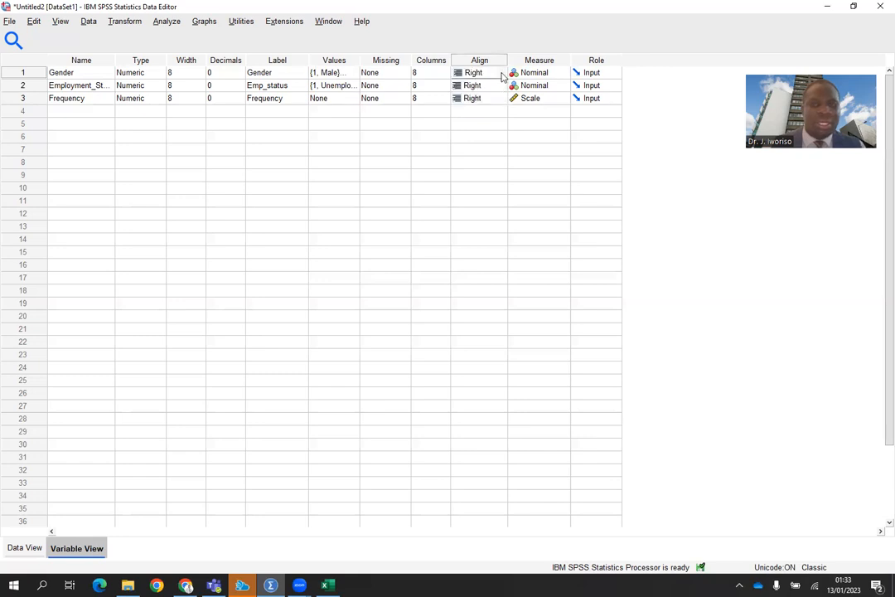
left_click(558, 78)
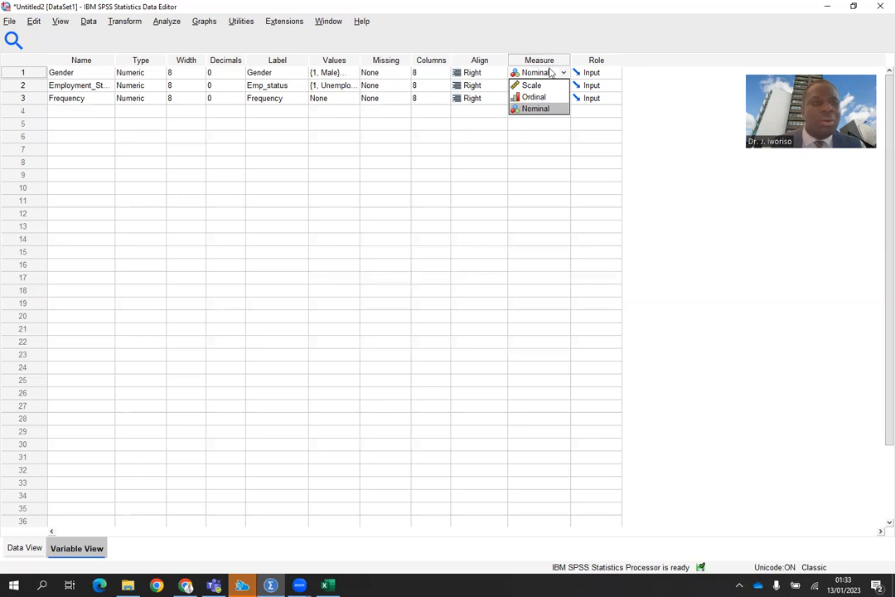
left_click(538, 110)
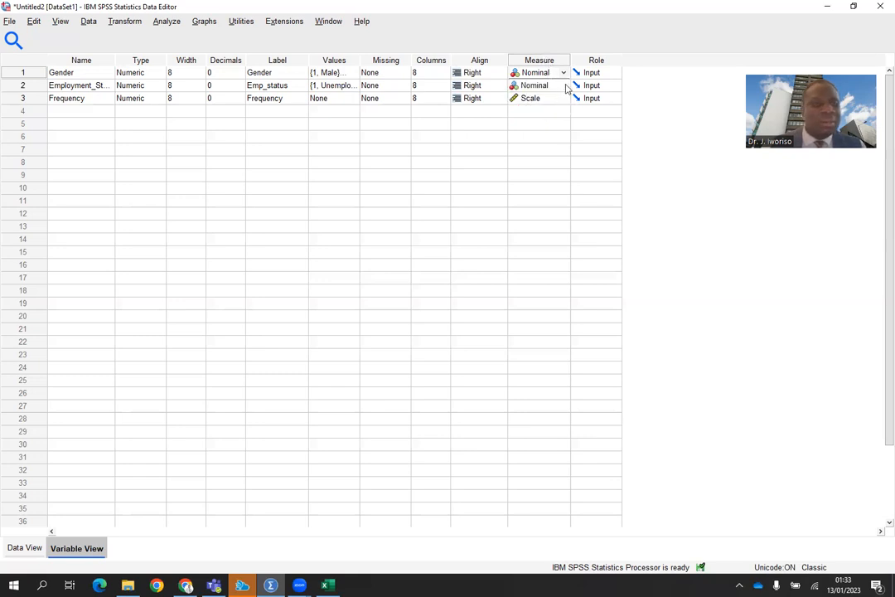
left_click(566, 85)
left_click(540, 123)
left_click(559, 99)
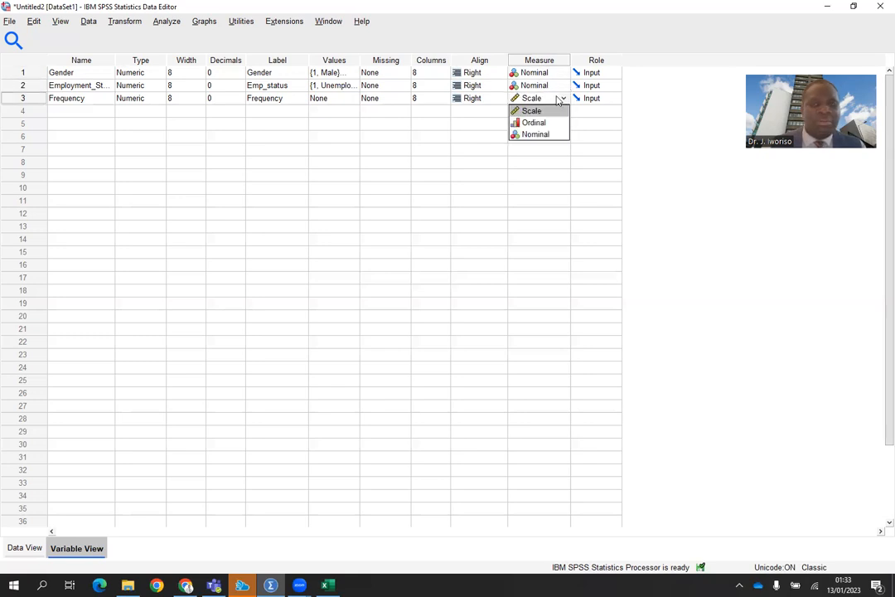
left_click(534, 112)
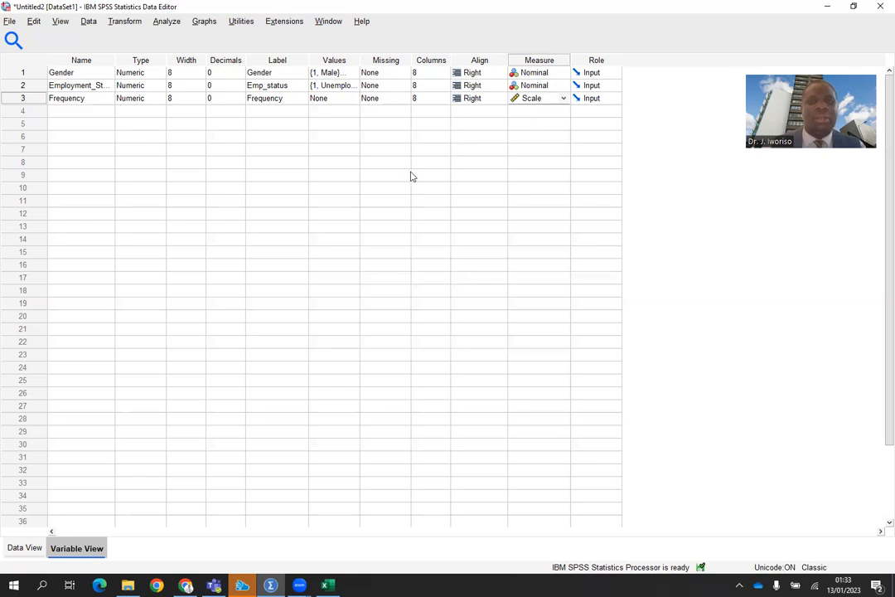
In the data grid, weight cases by the Frequency variable.
left_click(25, 547)
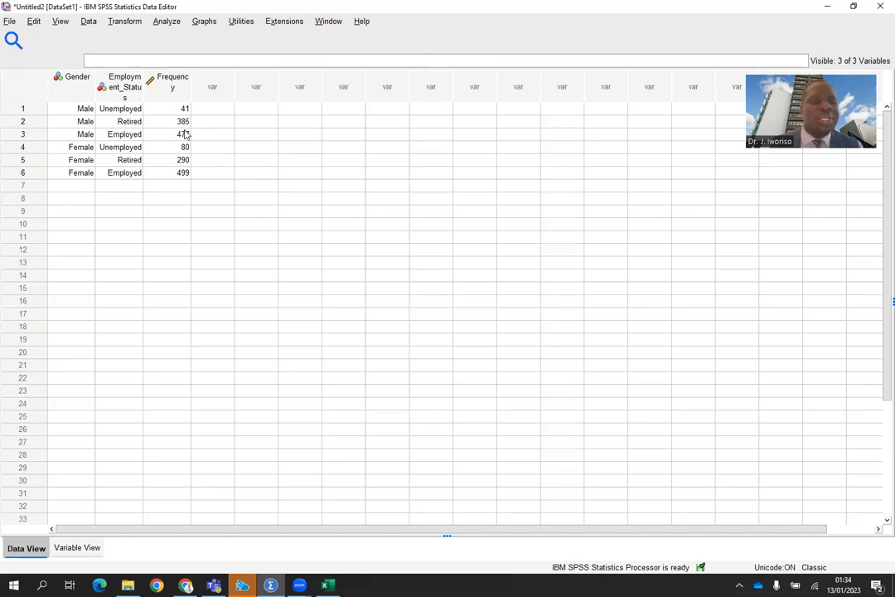
left_click(89, 23)
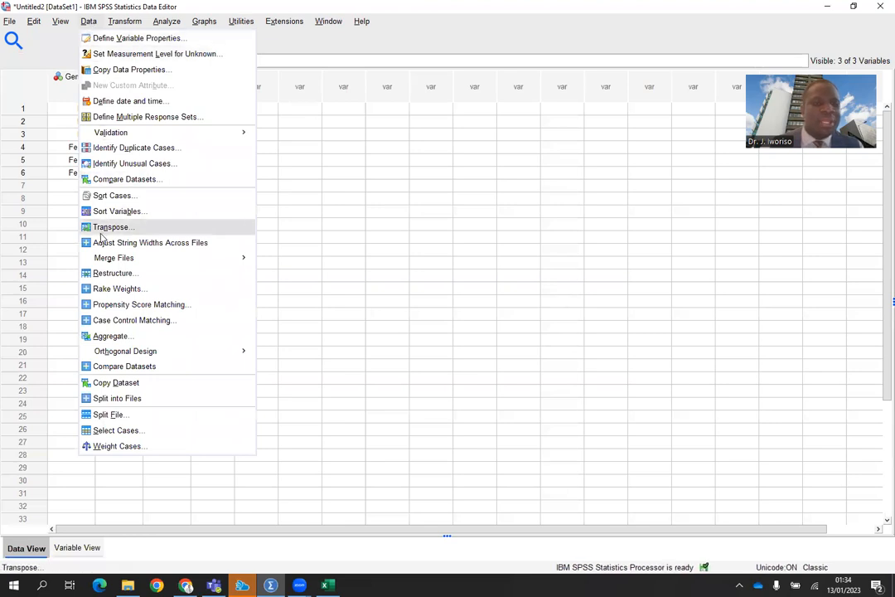
mouse_move(104, 357)
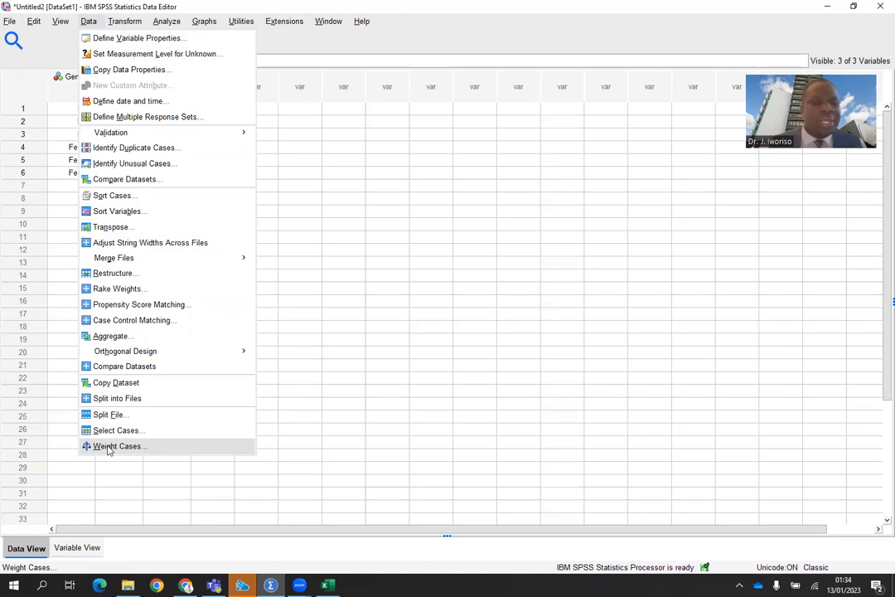
left_click(109, 447)
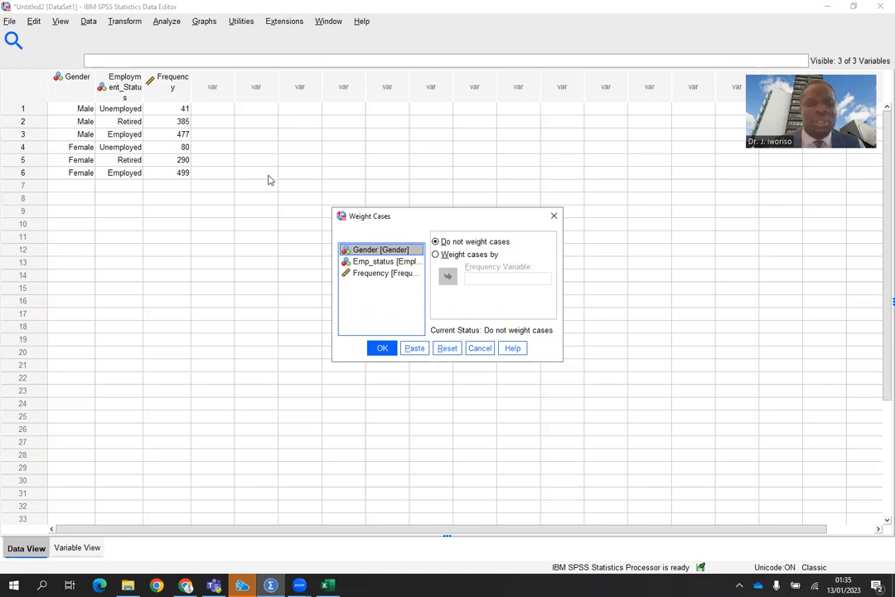
left_click(436, 254)
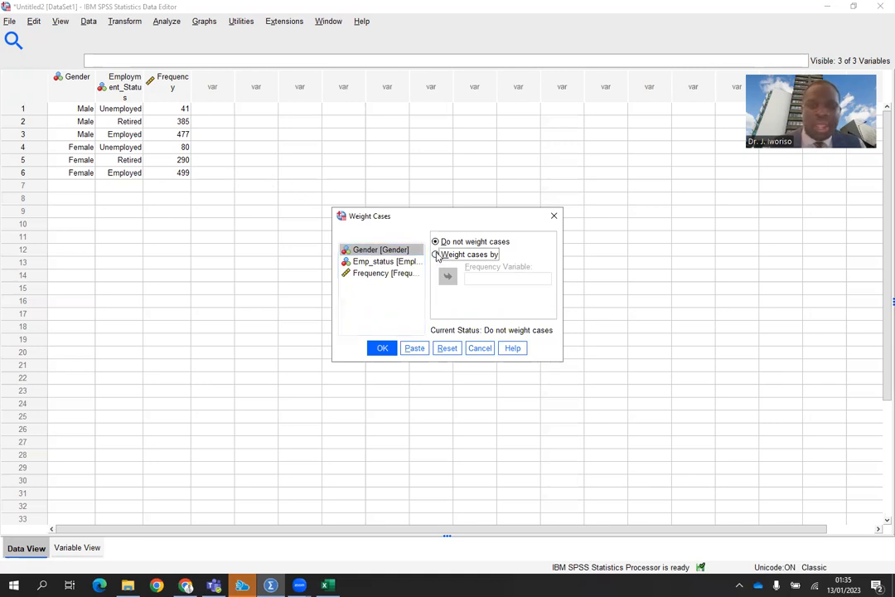
left_click(386, 273)
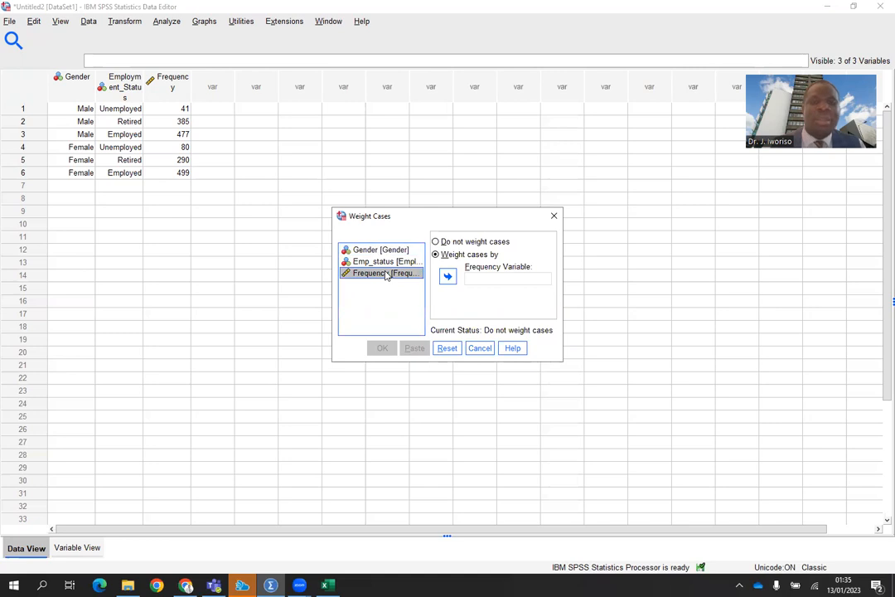
left_click(448, 277)
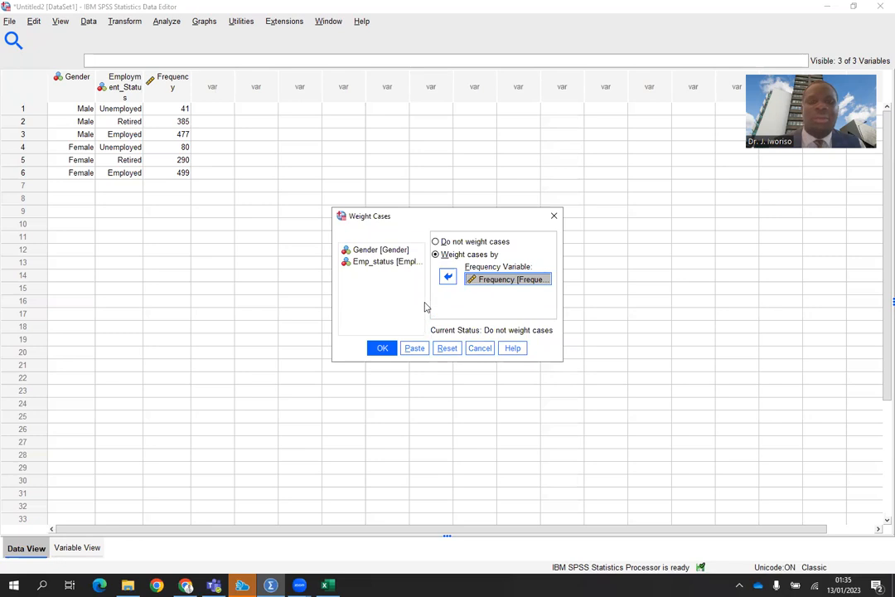
left_click(382, 349)
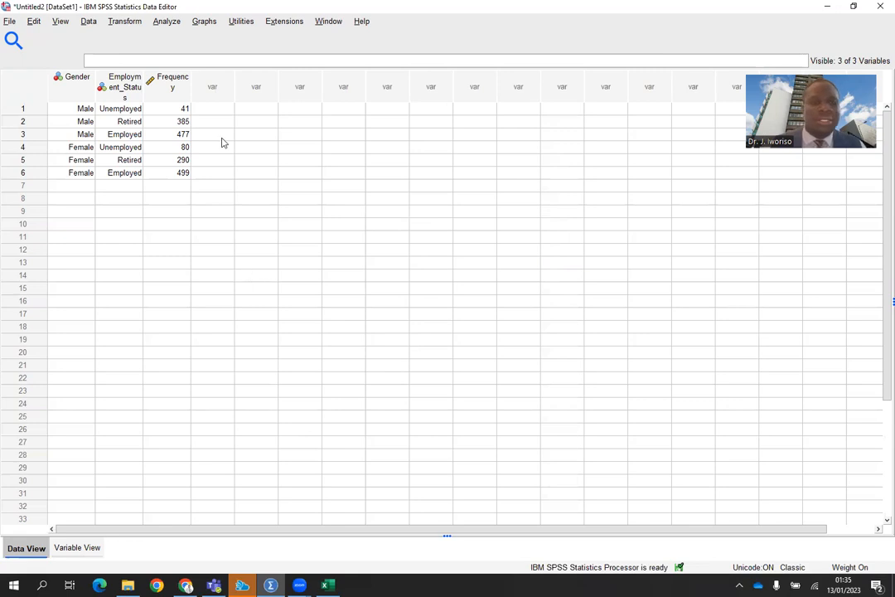
Open the Descriptives dialog and review its options without running it.
left_click(168, 22)
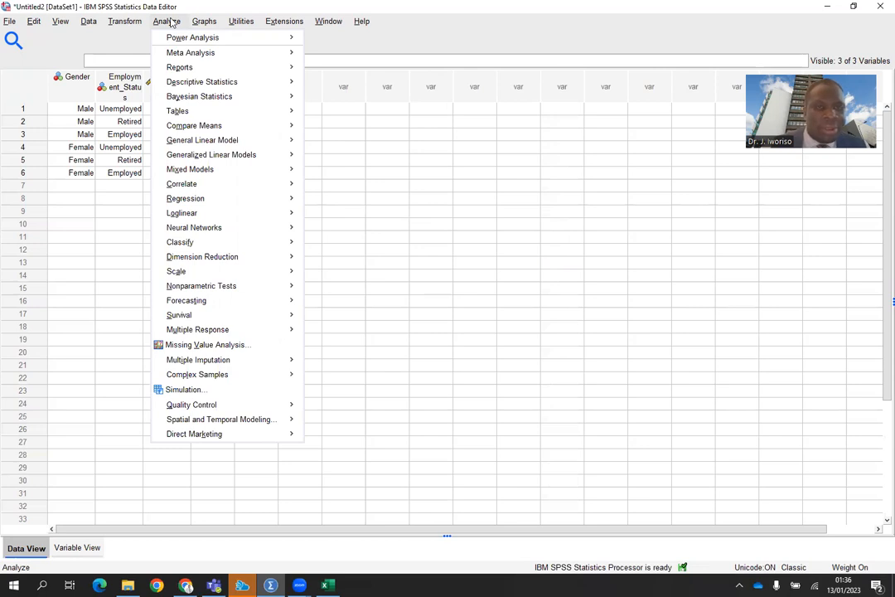
mouse_move(207, 81)
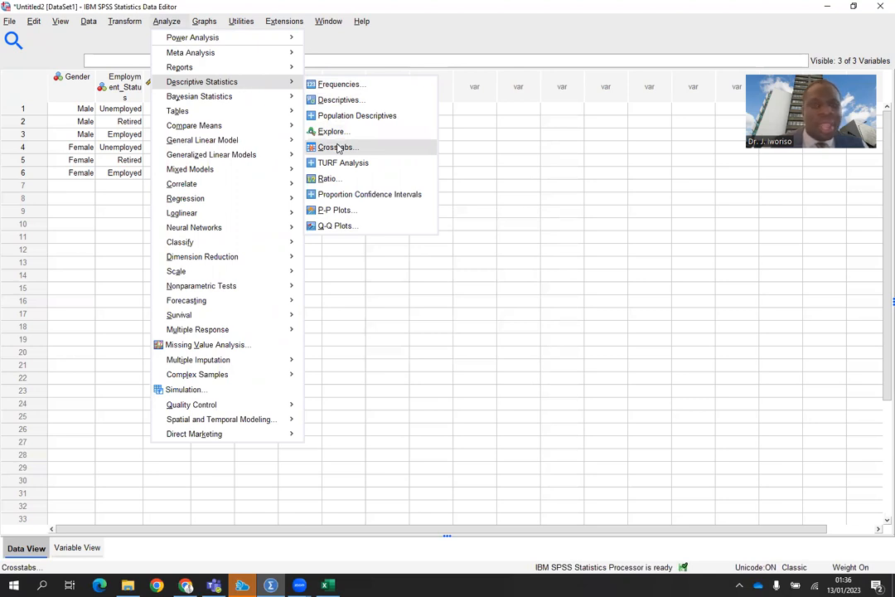
left_click(340, 101)
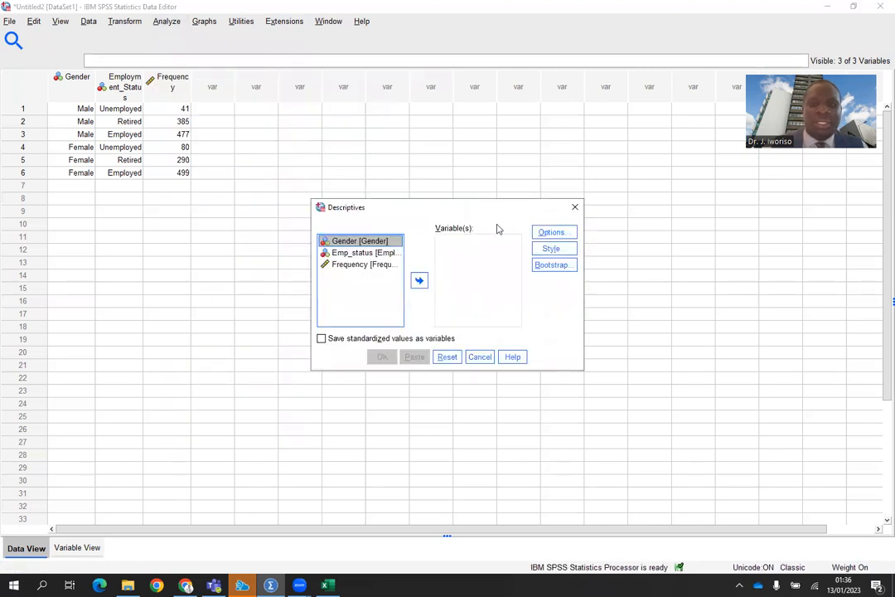
left_click(555, 235)
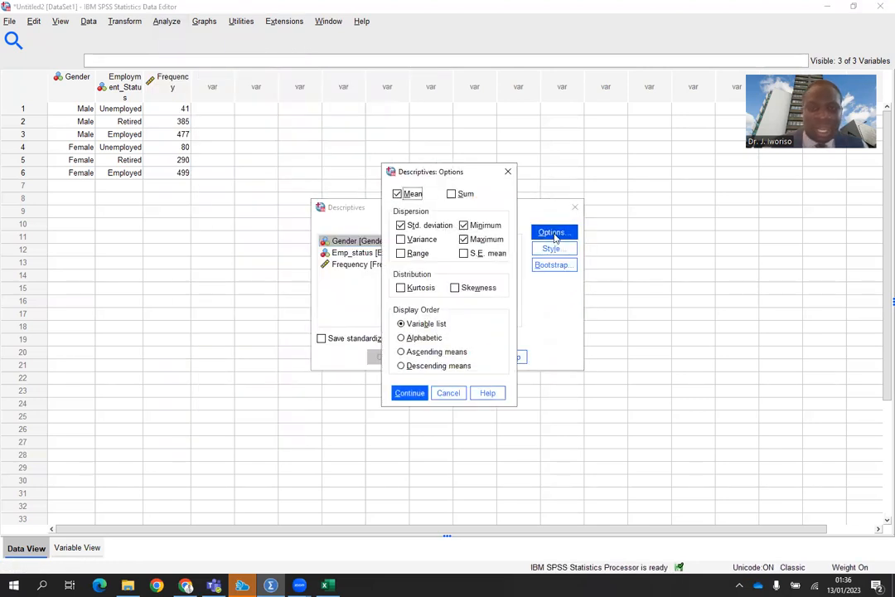
left_click(508, 171)
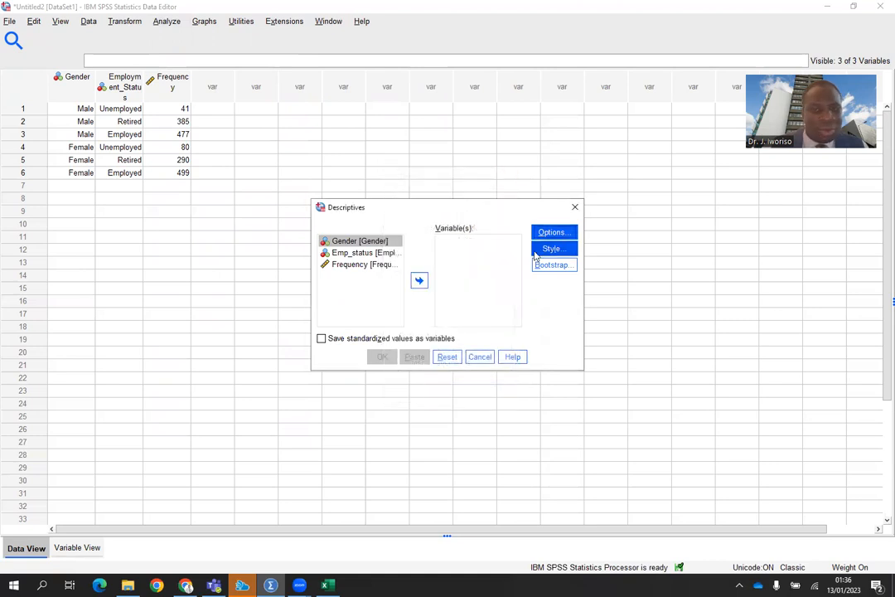
left_click(575, 208)
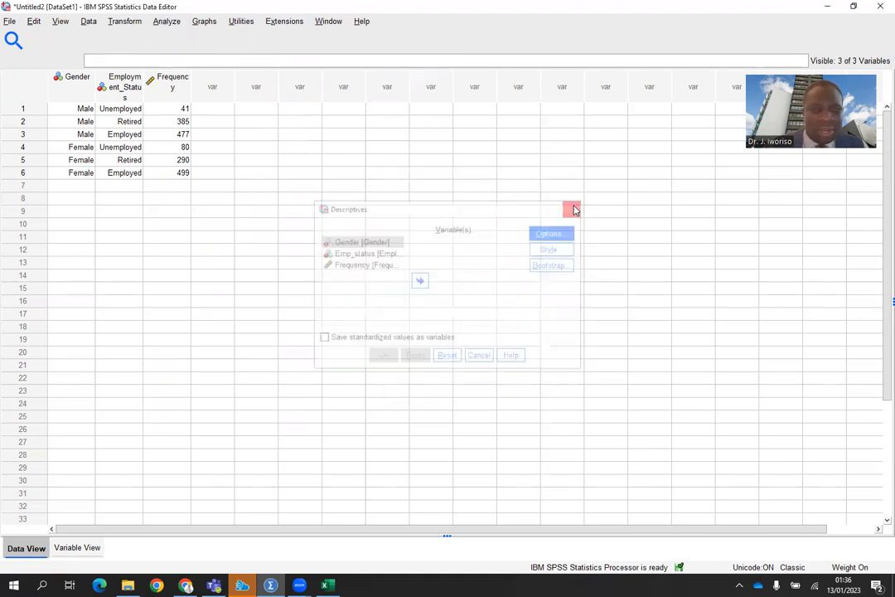
Open the Explore dialog and review its Statistics and Plots options.
left_click(166, 21)
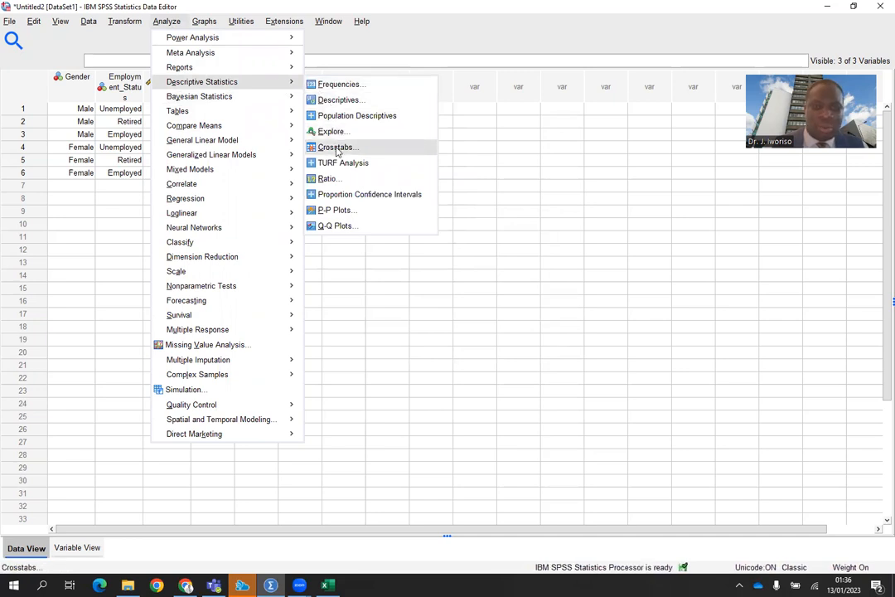
left_click(333, 132)
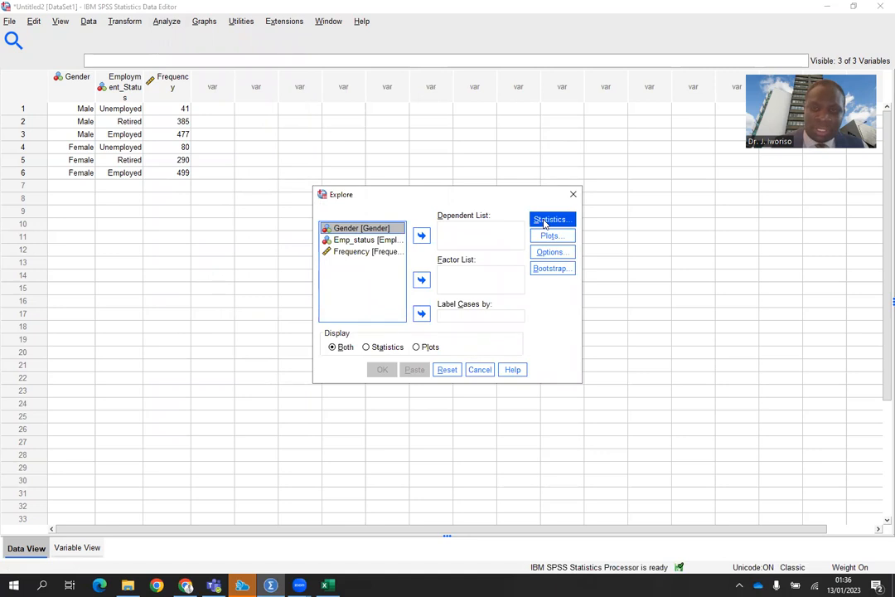
left_click(544, 222)
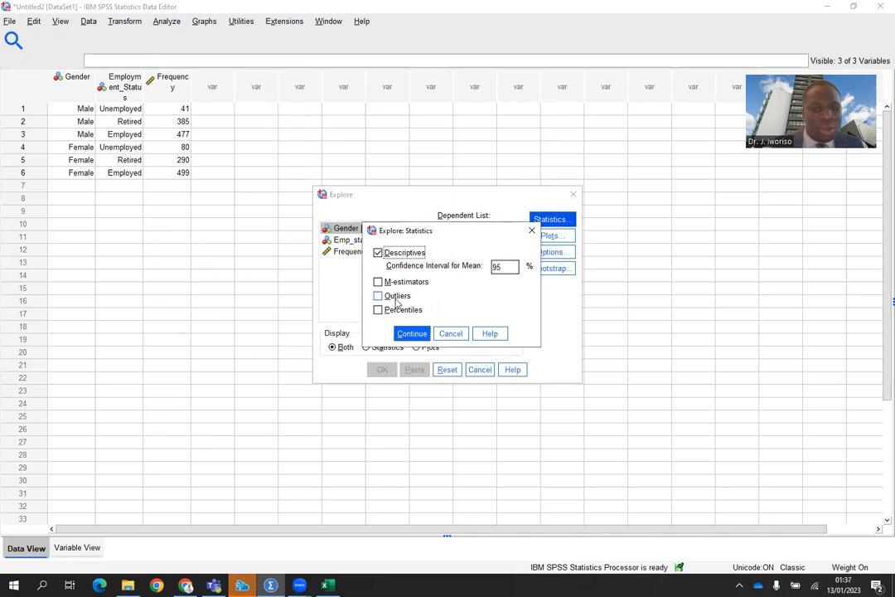
left_click(529, 232)
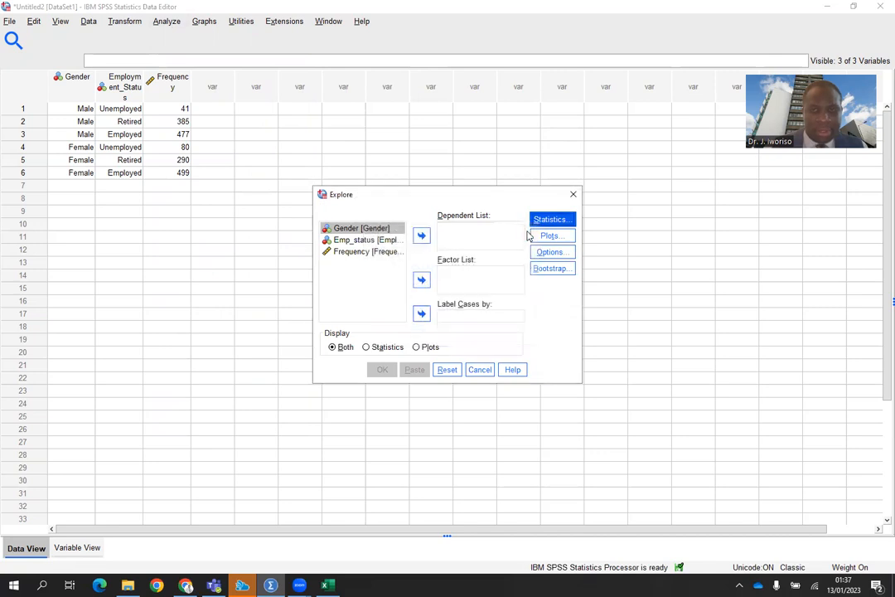
left_click(553, 236)
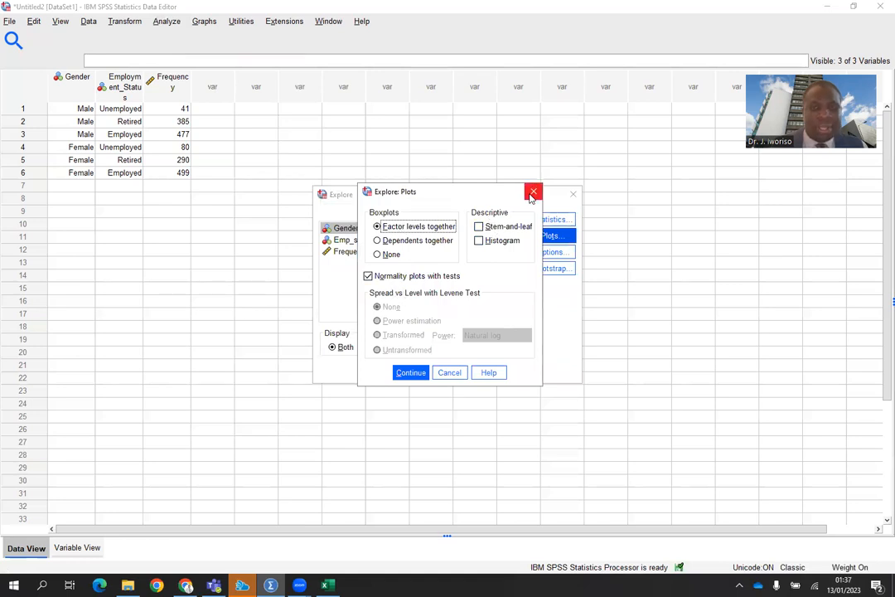
left_click(531, 196)
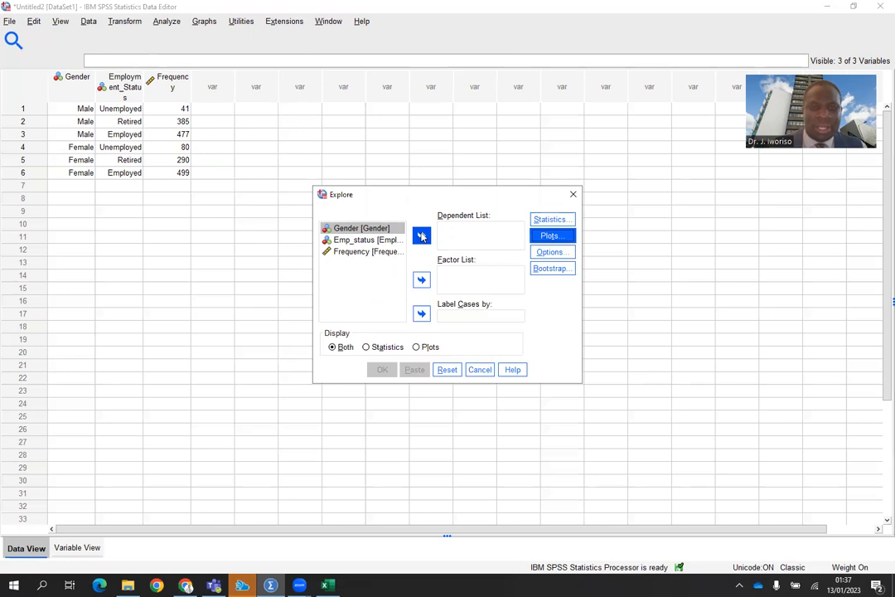
Try setting Emp_status as the dependent and Gender as the factor in Explore, then close the dialog.
left_click(378, 241)
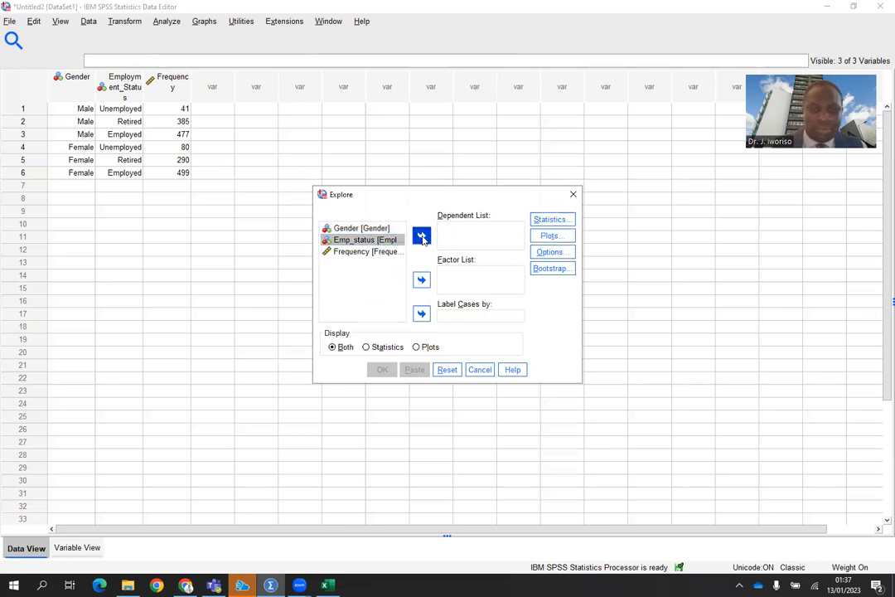
left_click(422, 238)
left_click(365, 229)
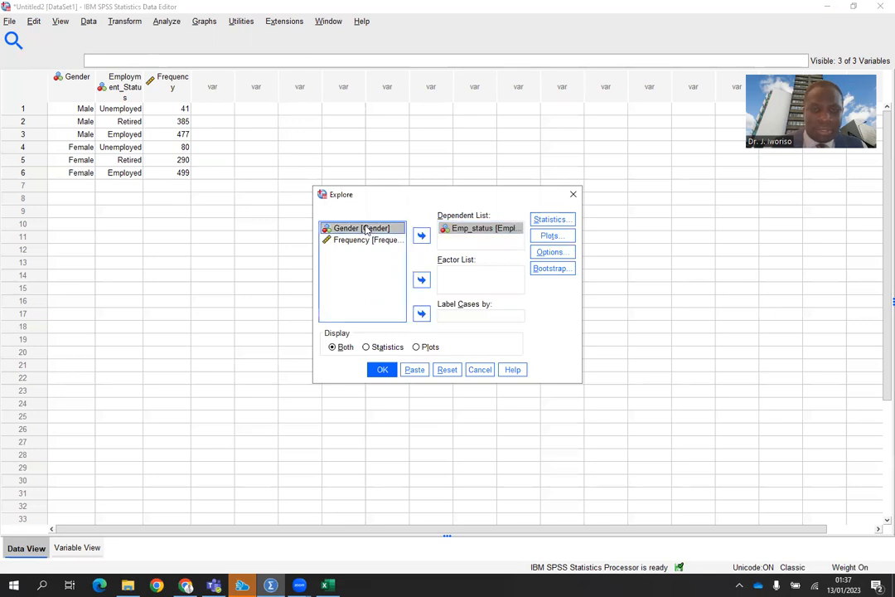
left_click(421, 237)
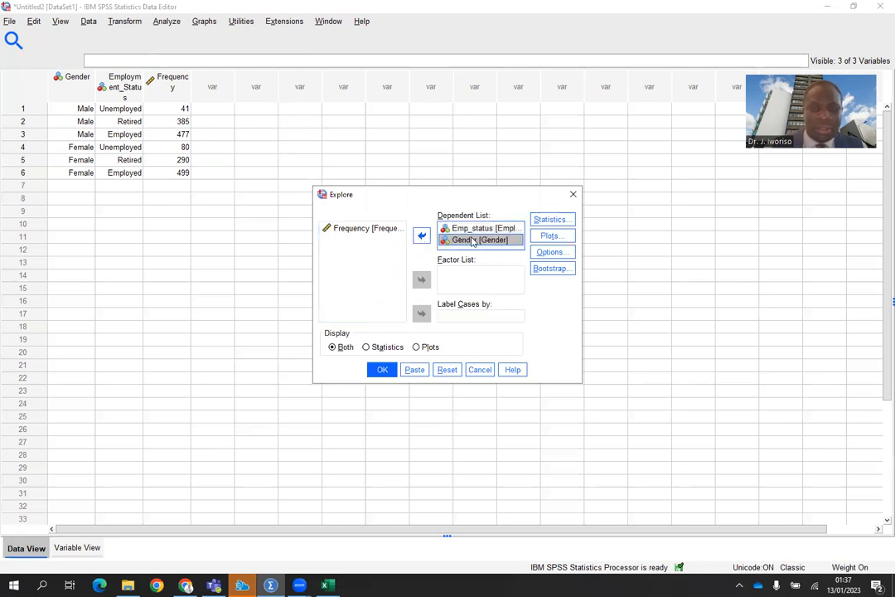
left_click(420, 237)
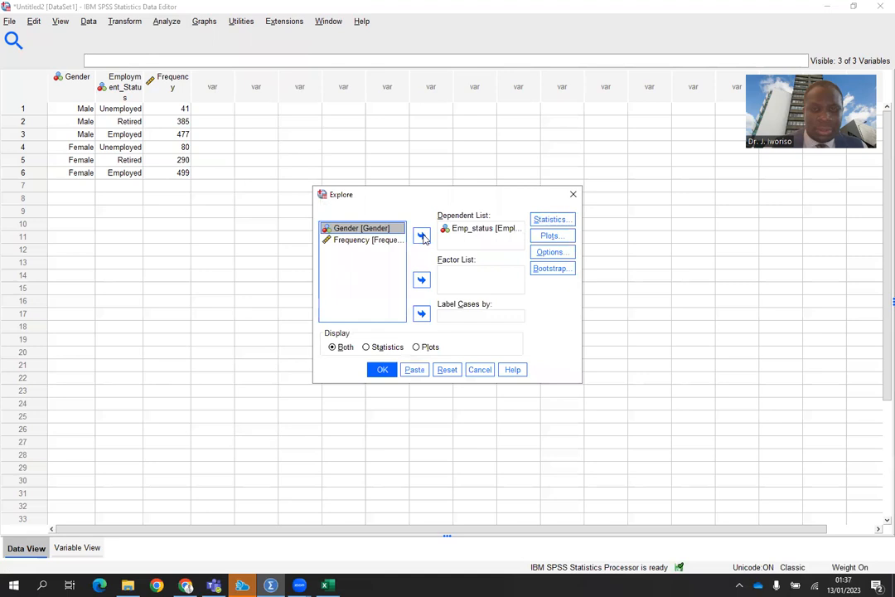
left_click(422, 280)
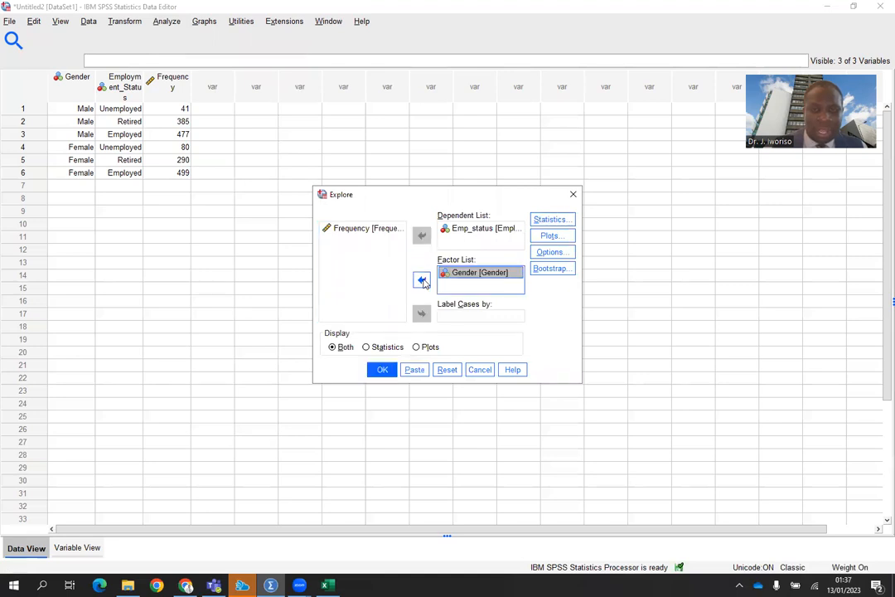
left_click(551, 221)
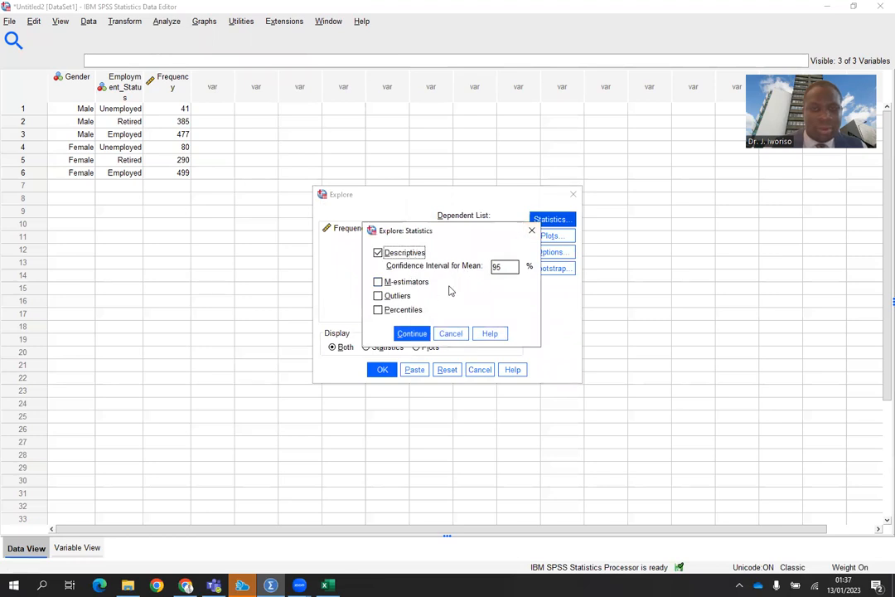
left_click(531, 230)
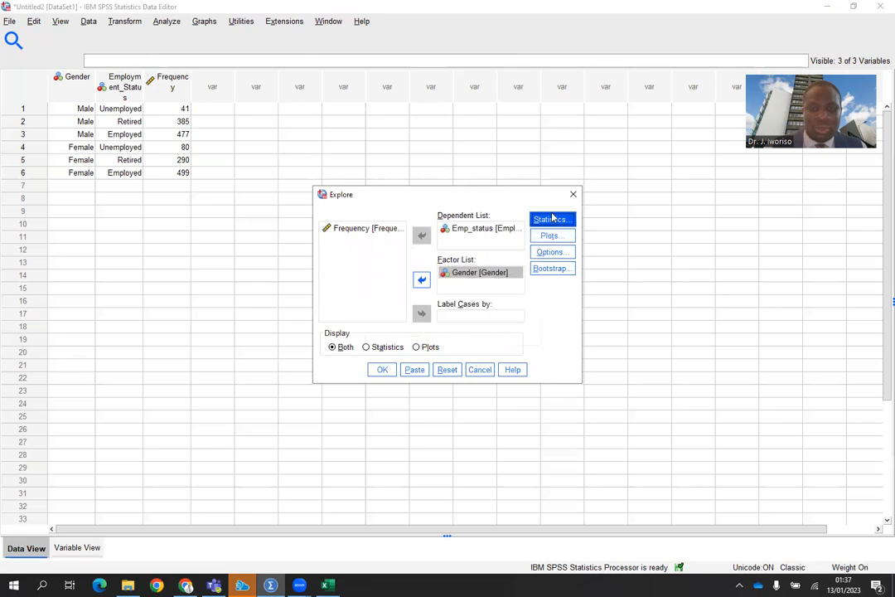
left_click(572, 194)
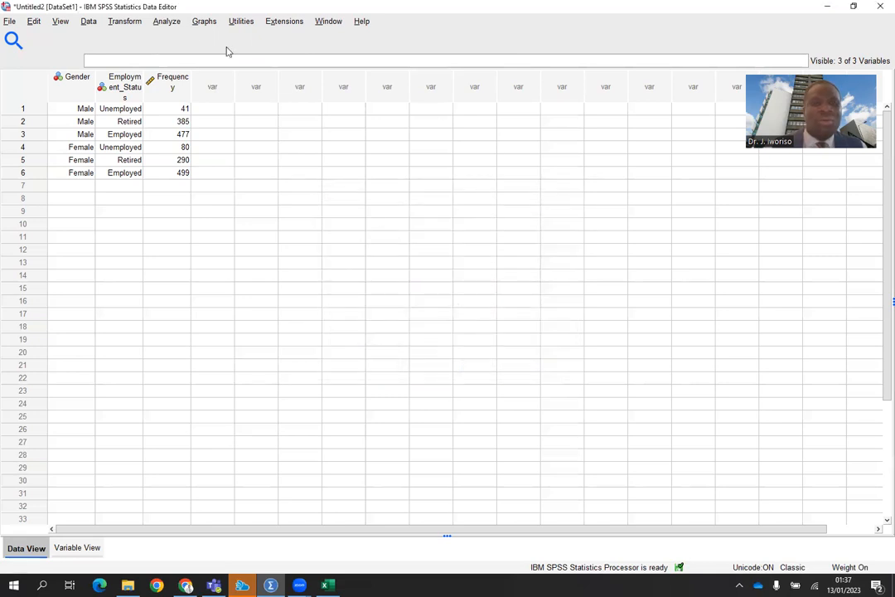
Open the Crosstabs dialog and place Gender in Rows and Emp_status in Columns.
left_click(171, 24)
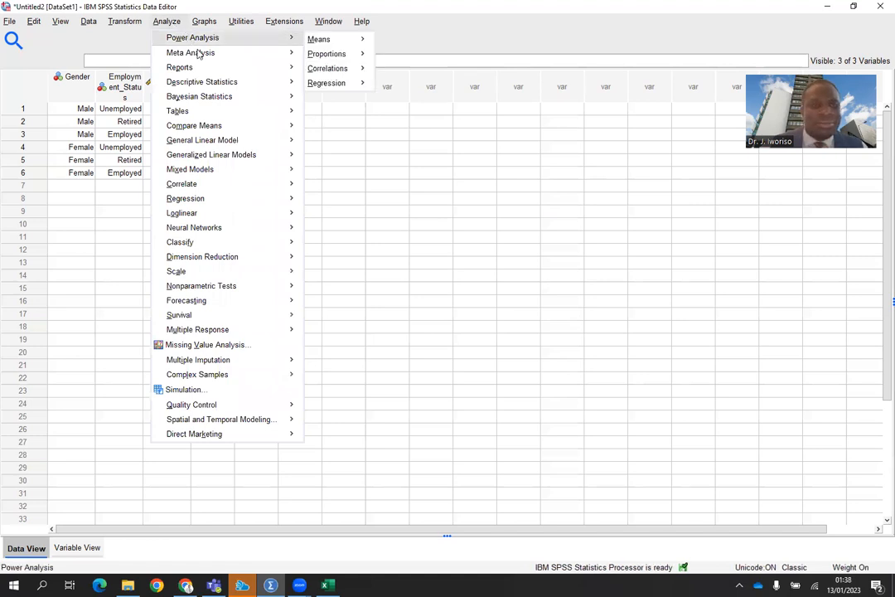
mouse_move(213, 87)
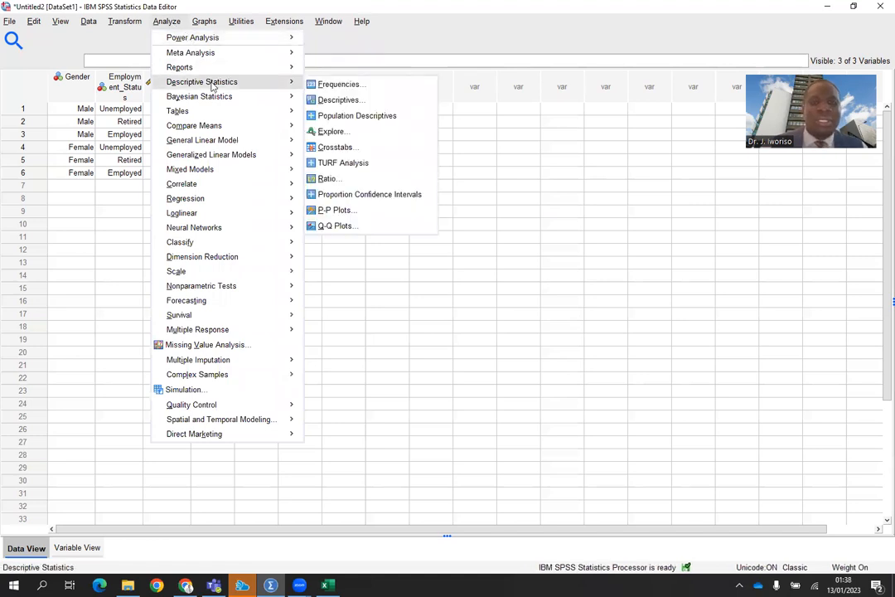
left_click(337, 148)
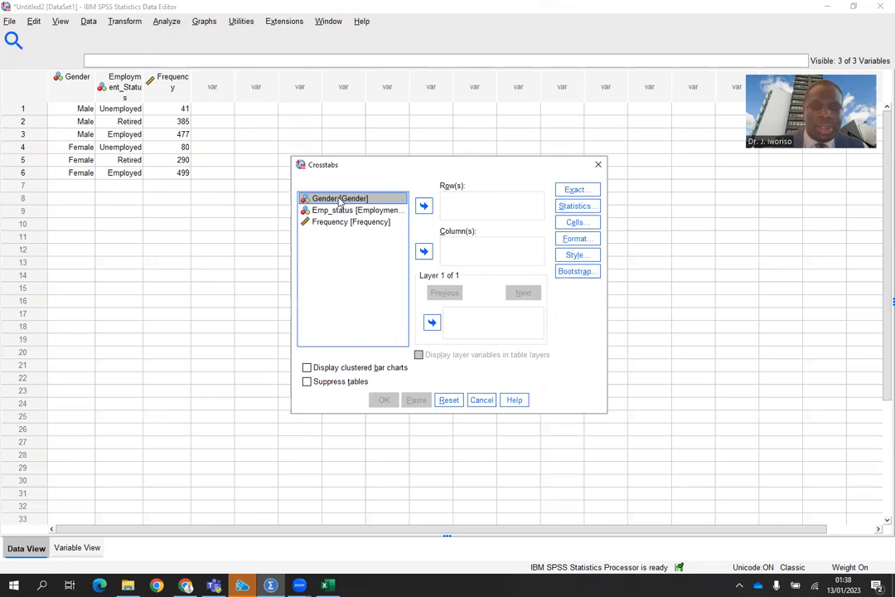
left_click(424, 205)
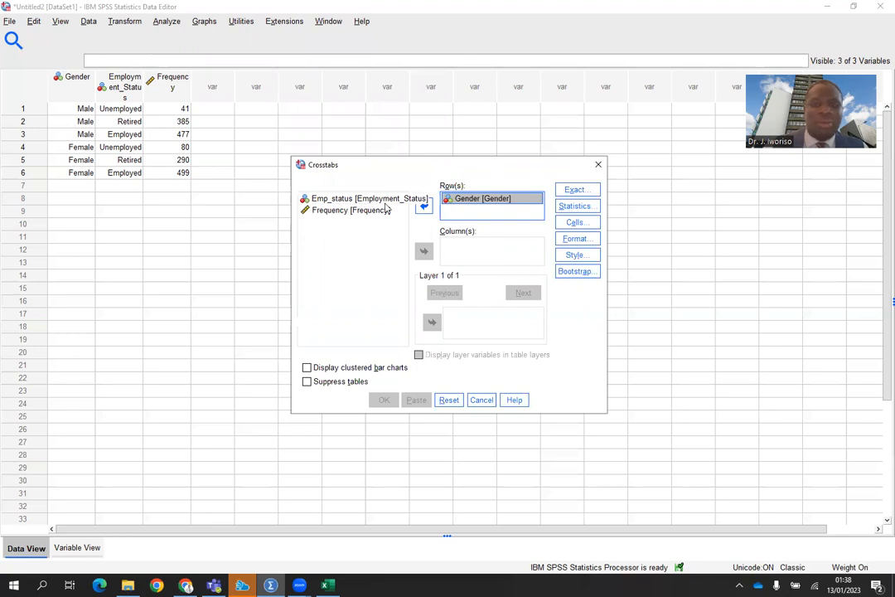
left_click(370, 199)
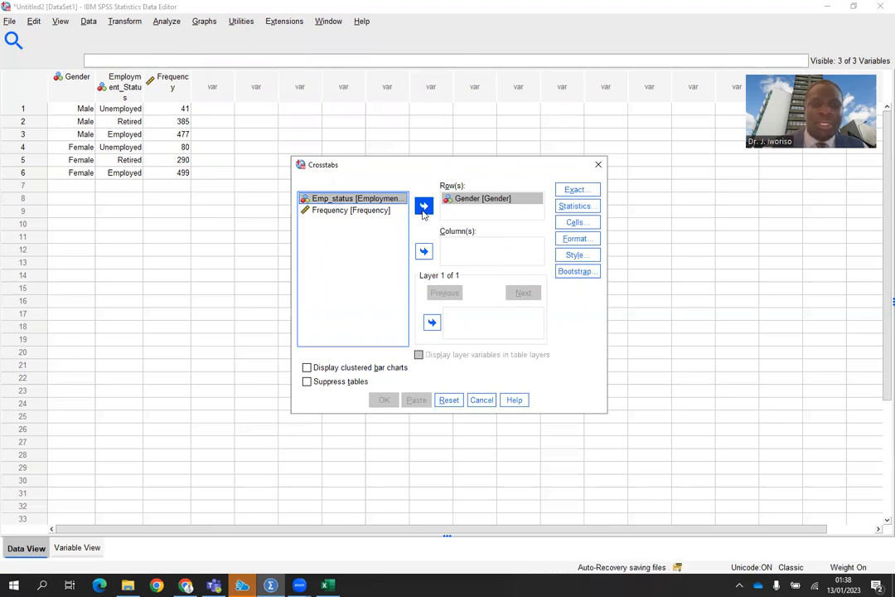
left_click(424, 250)
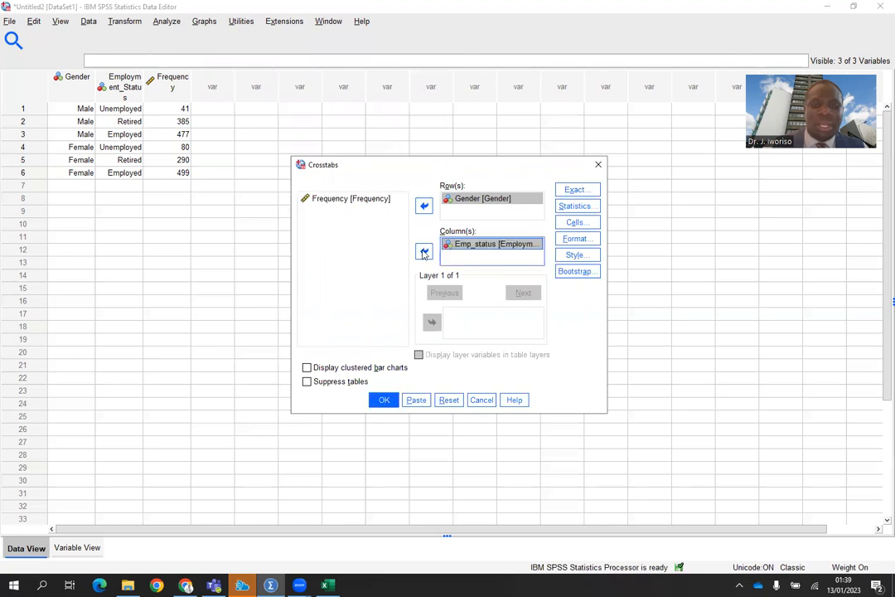
In the Crosstabs statistics options, turn on Chi-square.
left_click(573, 208)
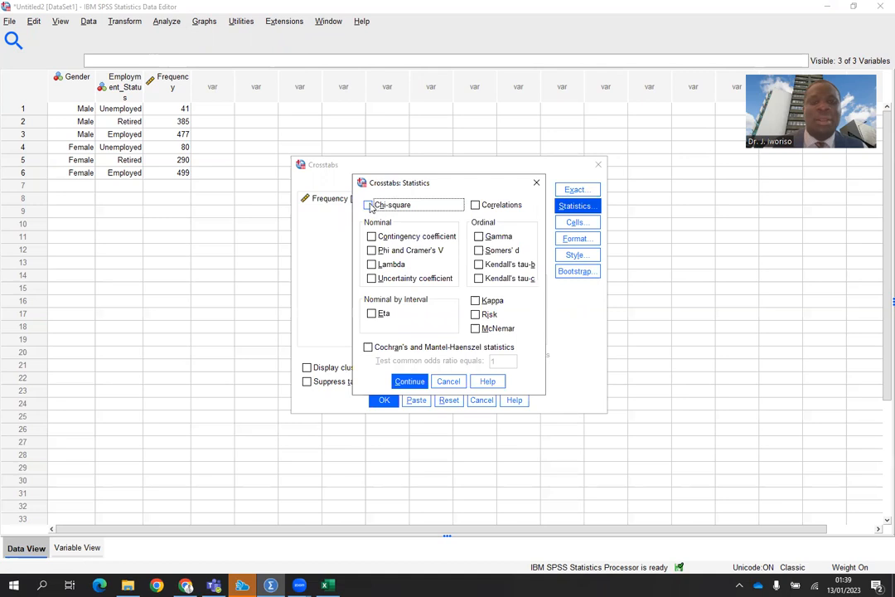
left_click(369, 206)
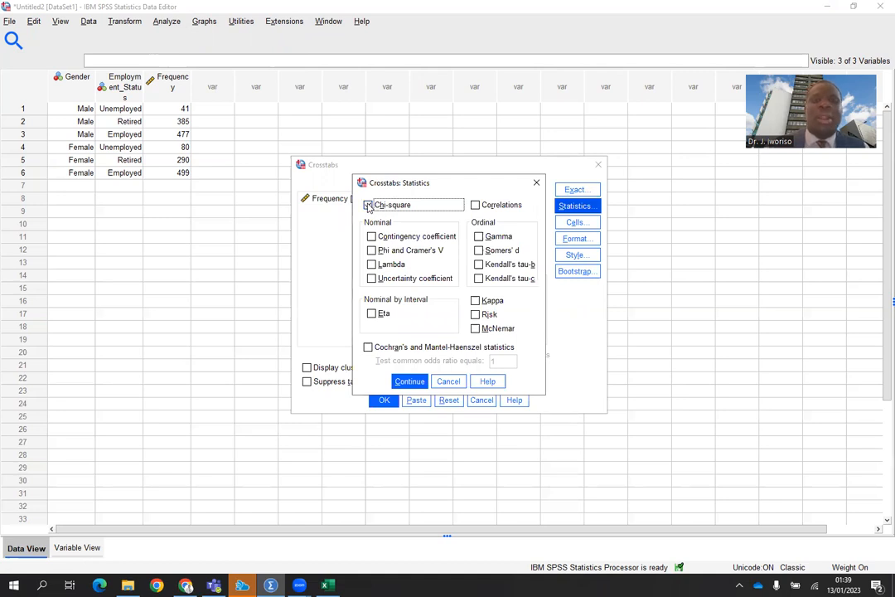
left_click(368, 205)
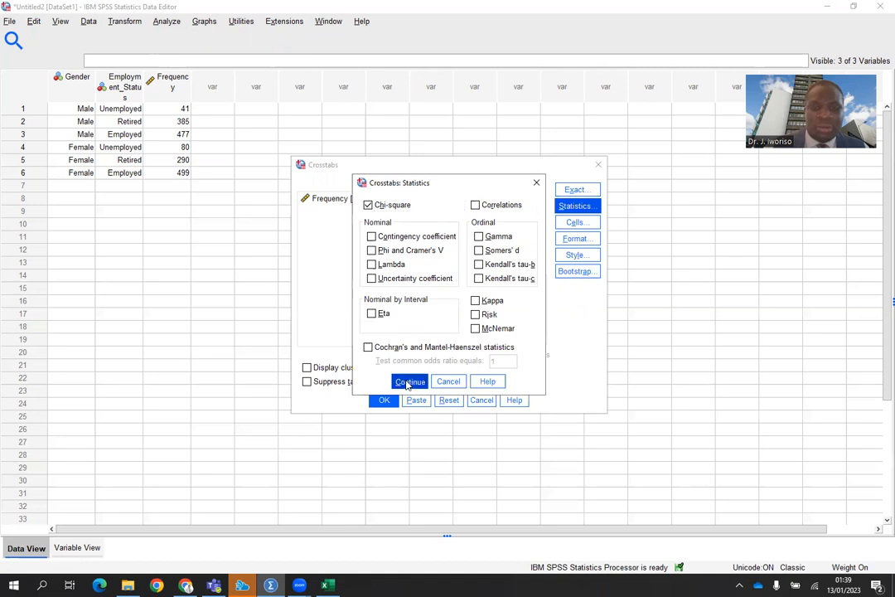
left_click(409, 381)
Add expected counts to the cell display and run the crosstabulation.
left_click(574, 222)
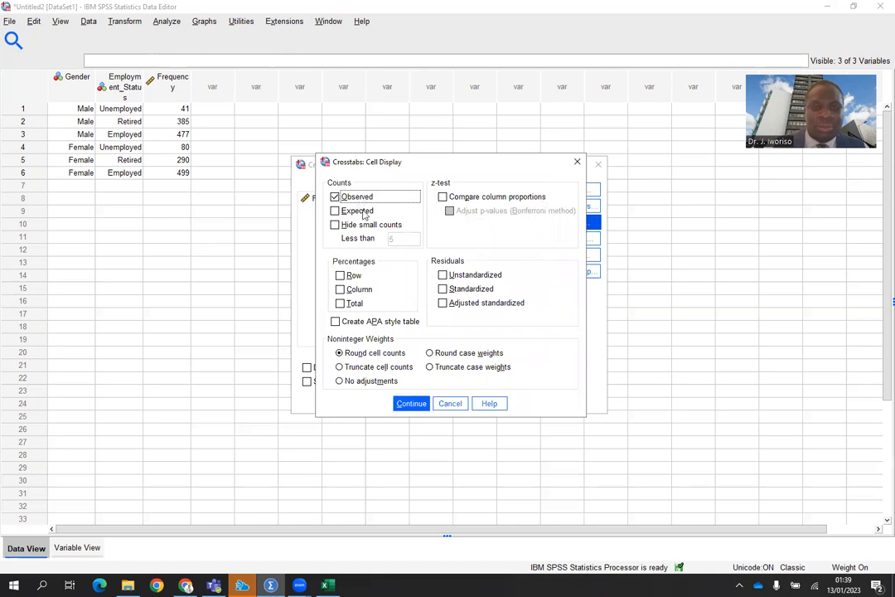
left_click(335, 212)
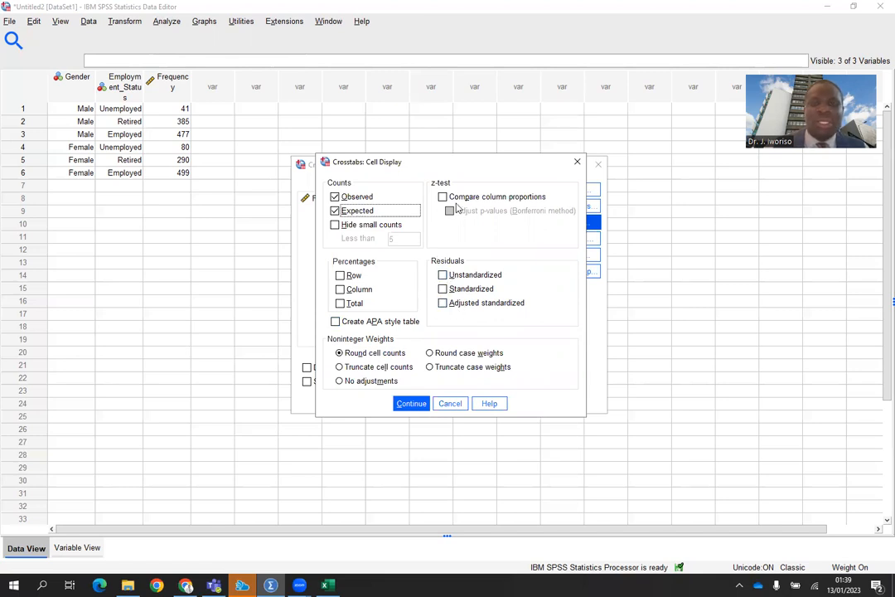
left_click(409, 404)
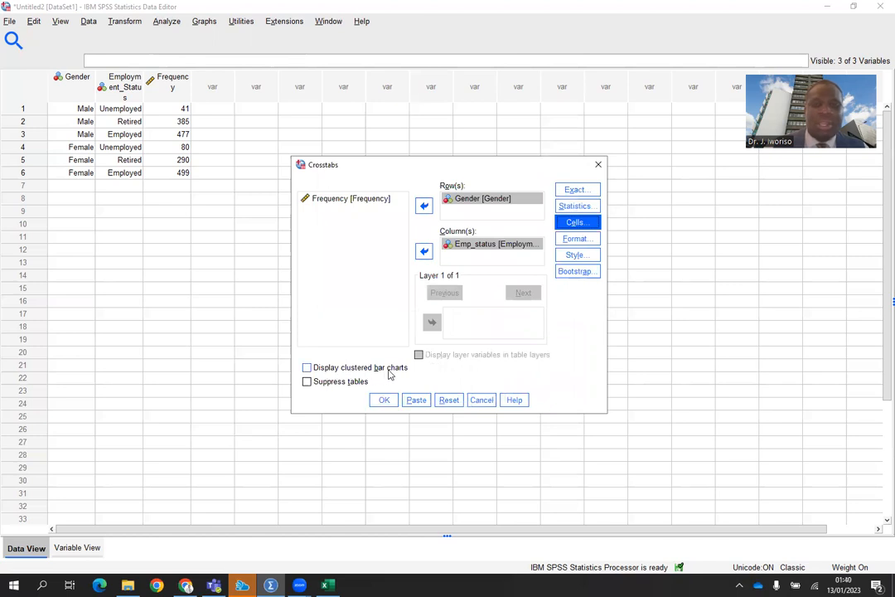
left_click(307, 367)
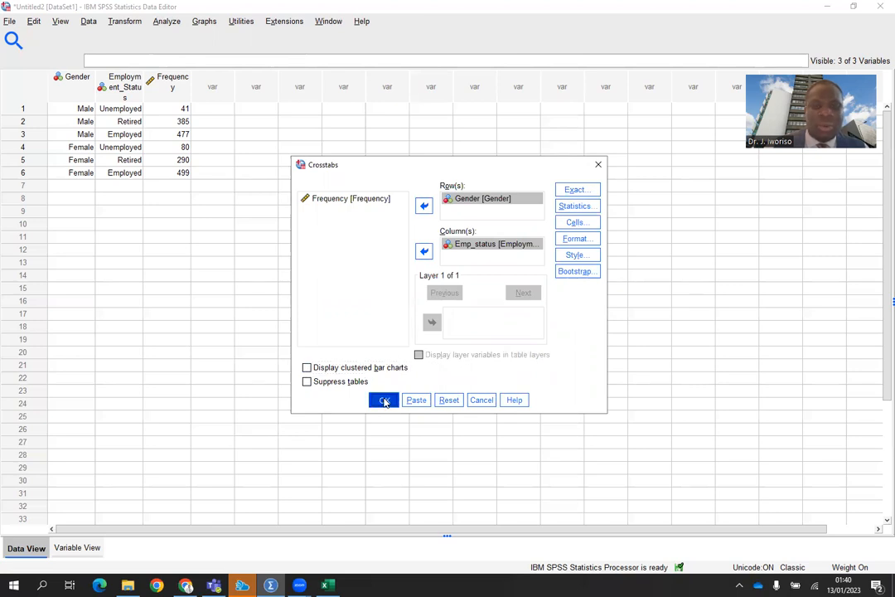
left_click(384, 401)
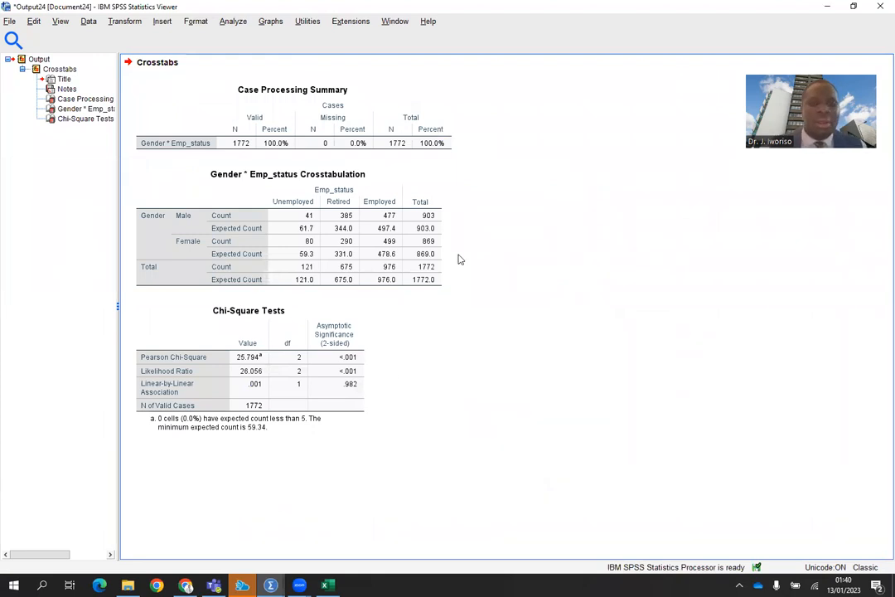
Examine the Case Processing Summary, crosstabulation and Chi-Square Tests tables in the output.
left_click(328, 176)
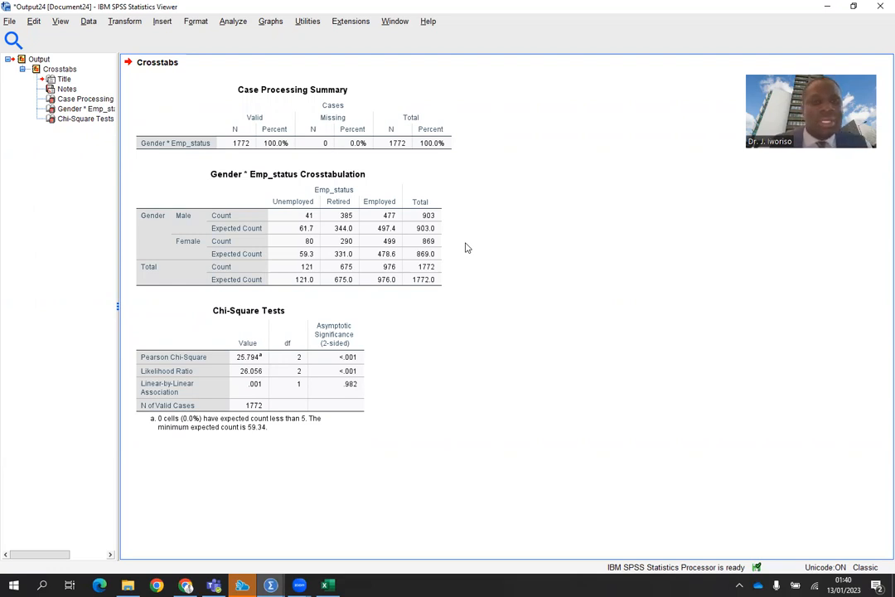
left_click(393, 246)
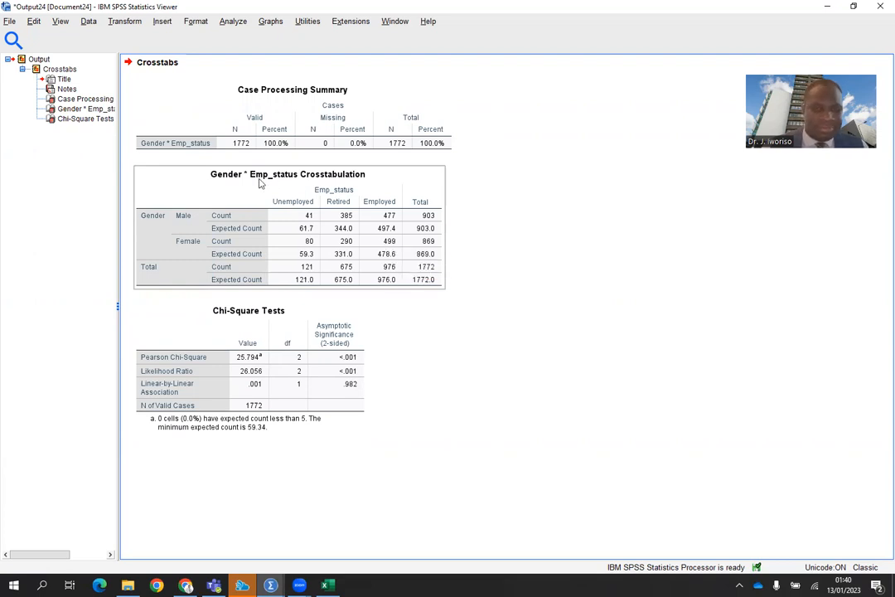
left_click(340, 323)
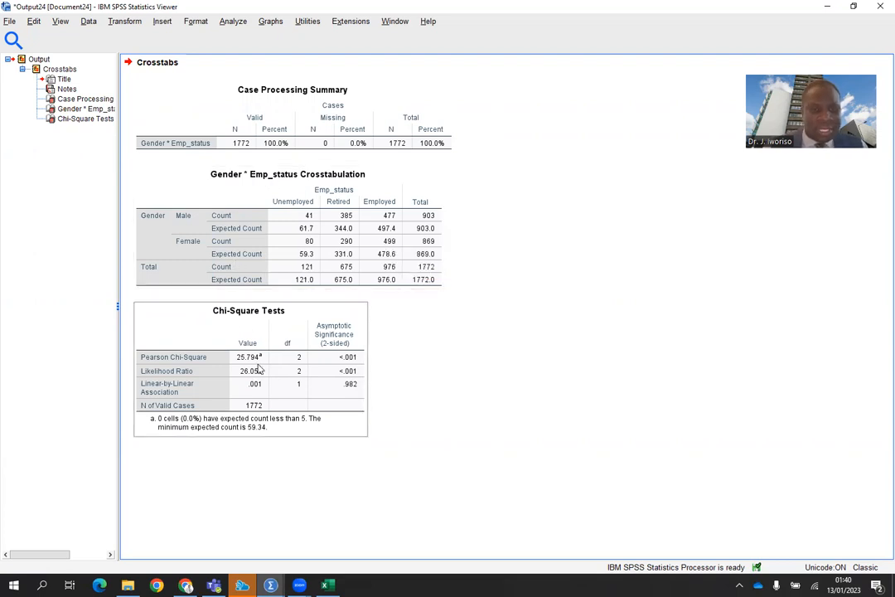
left_click(245, 334)
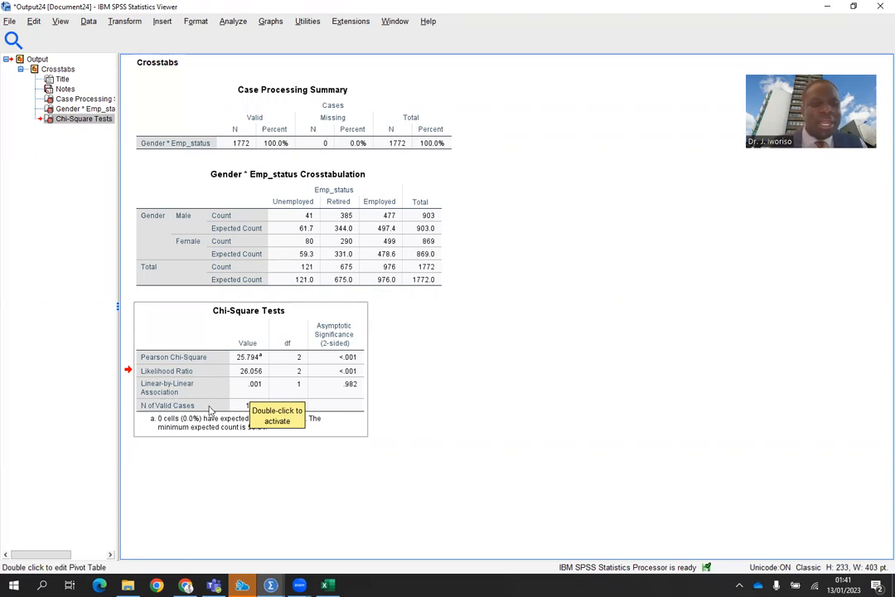
left_click(393, 404)
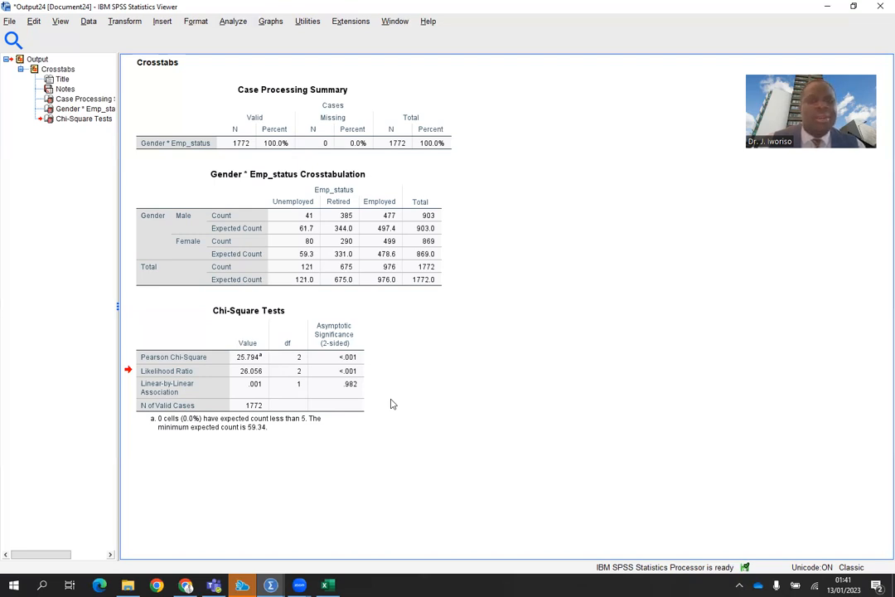
left_click(143, 384)
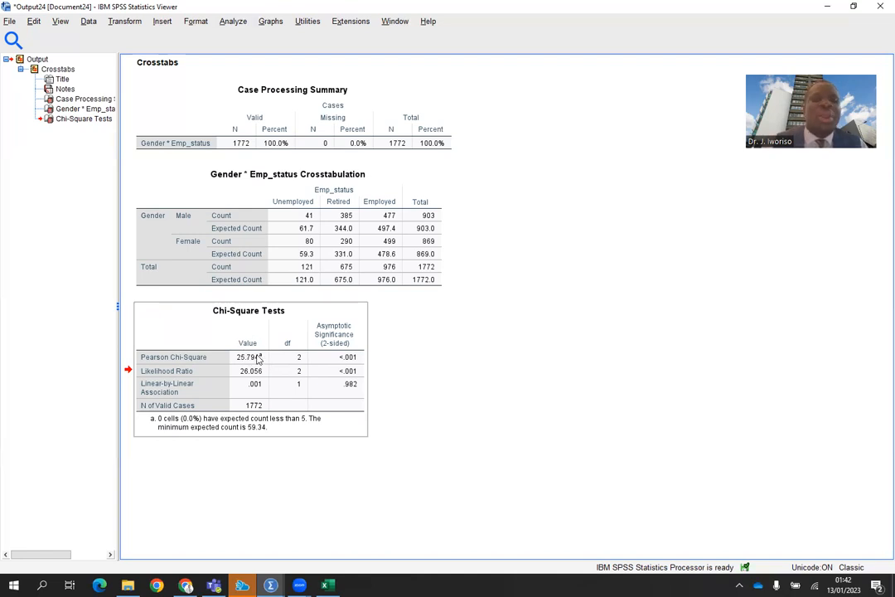
left_click(315, 247)
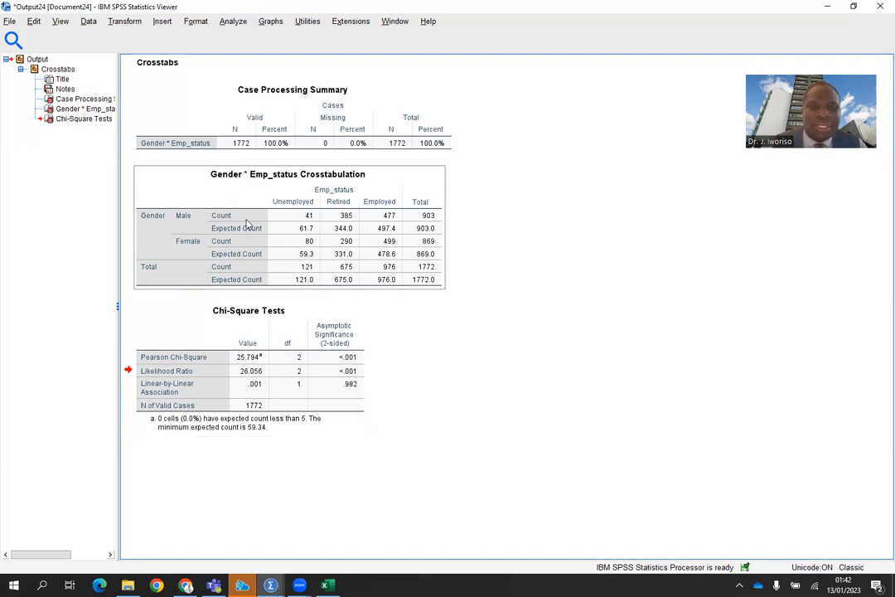
left_click(265, 403)
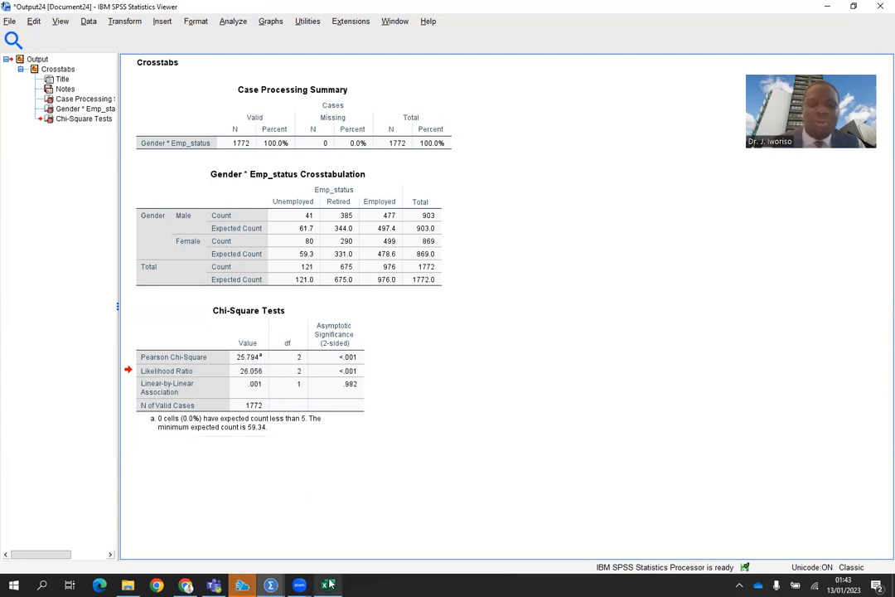
Switch to the Excel workbook to review the stated hypotheses, then return to the SPSS output.
mouse_move(329, 584)
left_click(300, 452)
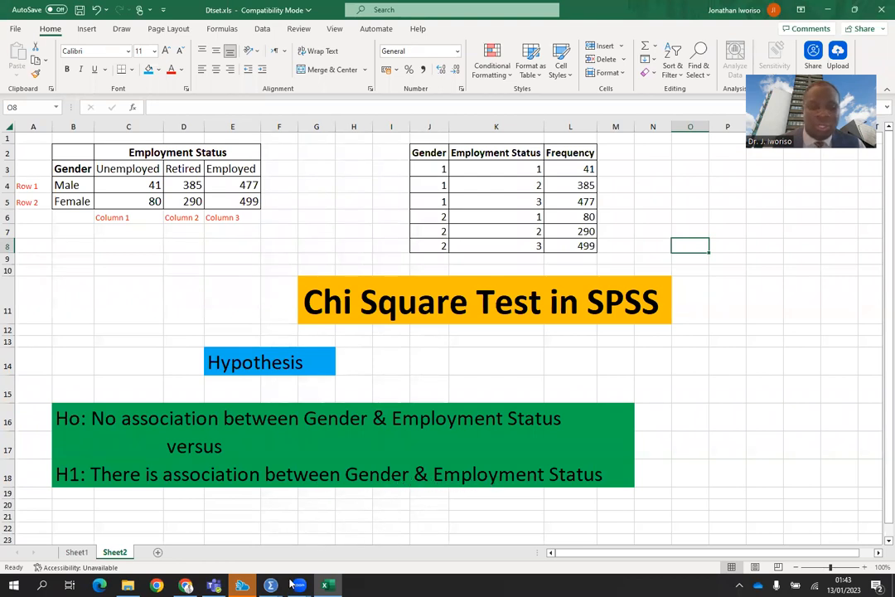
mouse_move(271, 584)
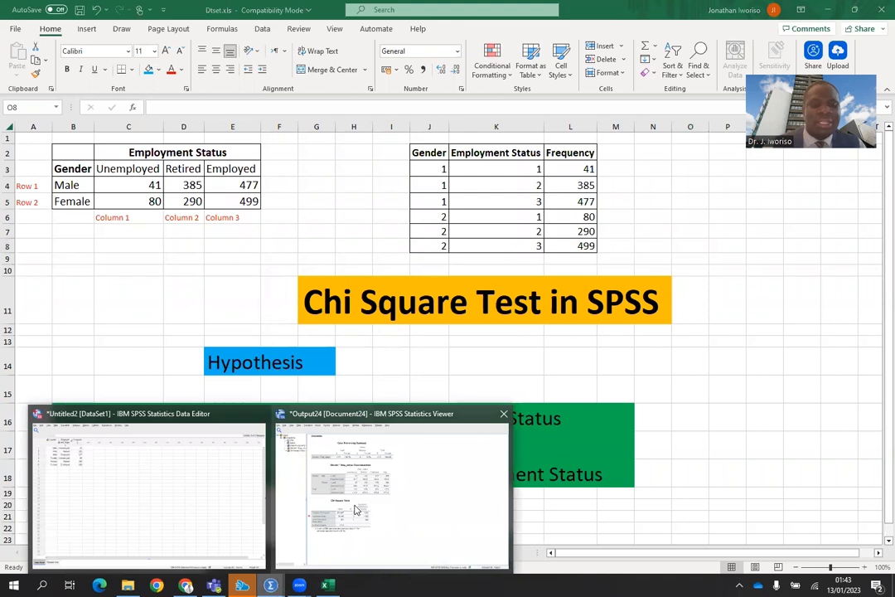
left_click(357, 509)
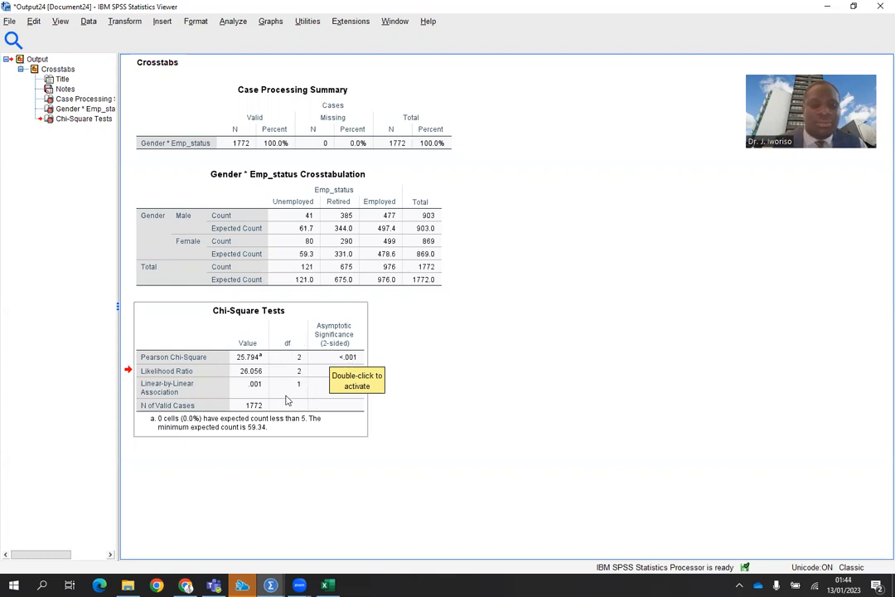
Examine the Pearson Chi-Square value and its asymptotic significance in the Chi-Square Tests table.
left_click(362, 337)
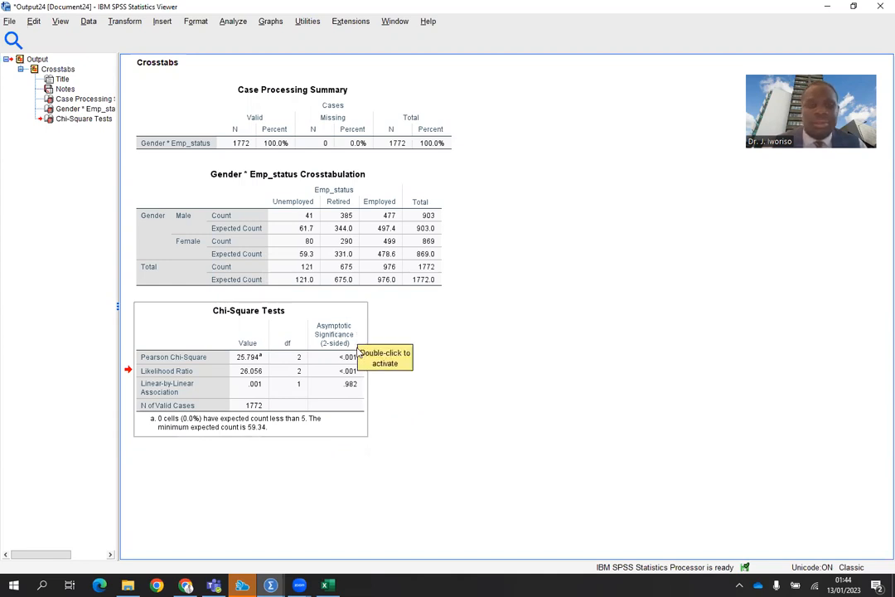
left_click(371, 379)
left_click(361, 371)
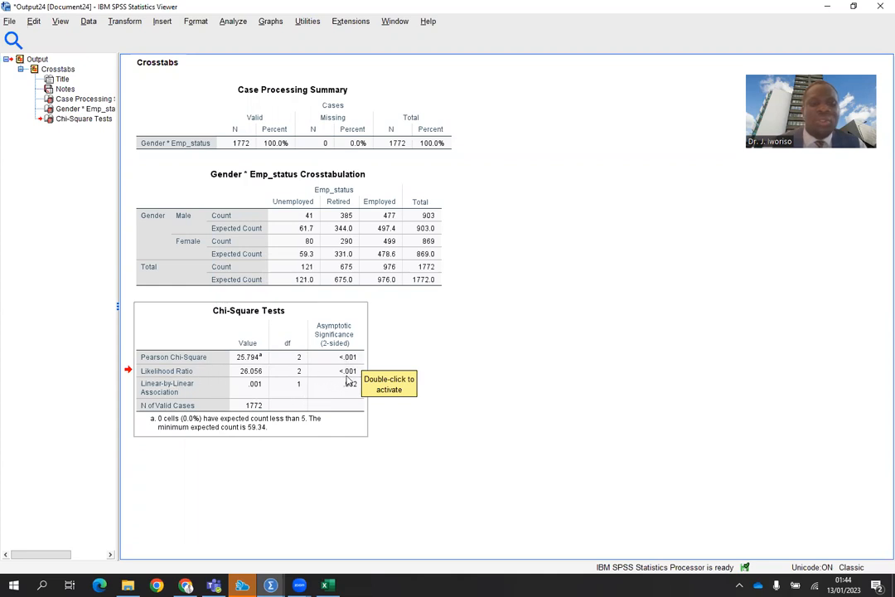
left_click(390, 343)
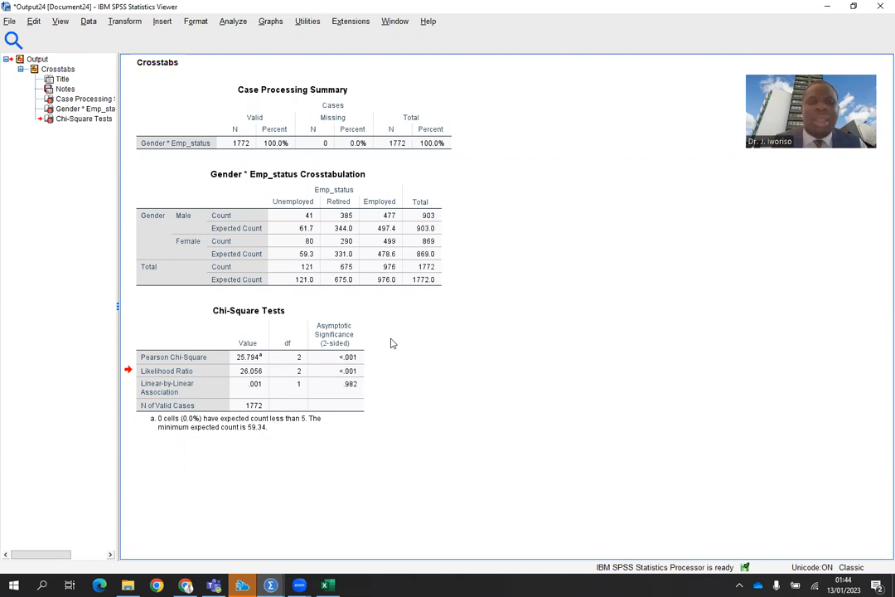
left_click(362, 360)
left_click(381, 378)
left_click(347, 364)
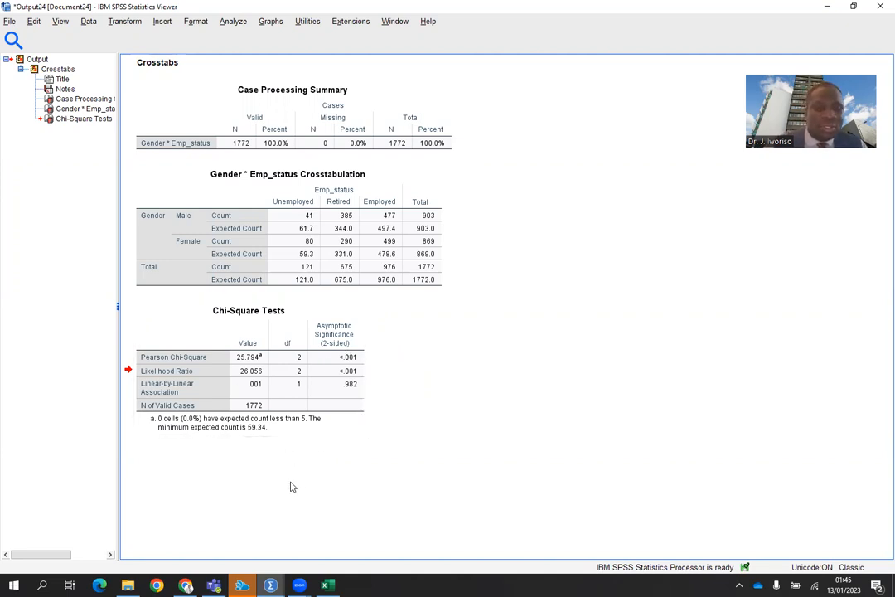
Switch to the Excel hypotheses sheet again and go back to the SPSS output viewer.
mouse_move(328, 585)
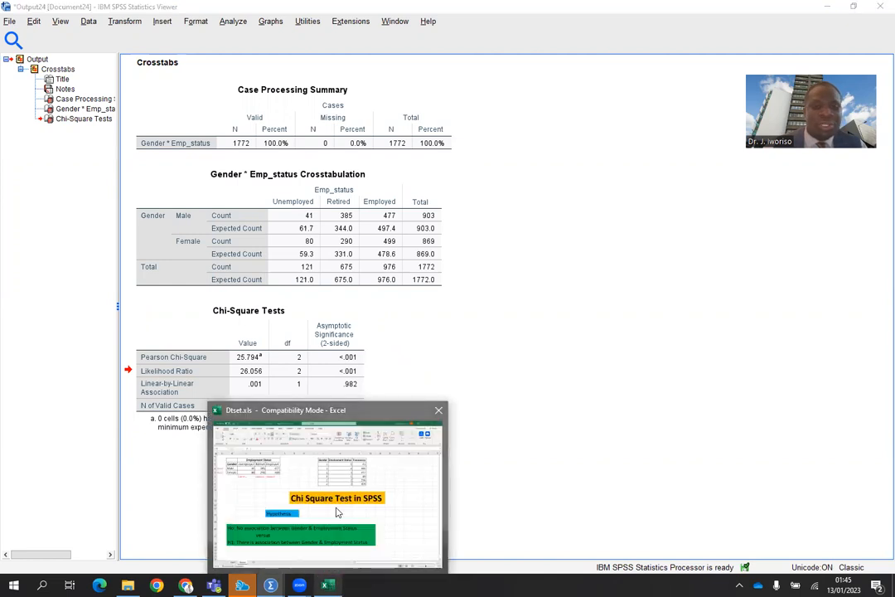
left_click(336, 511)
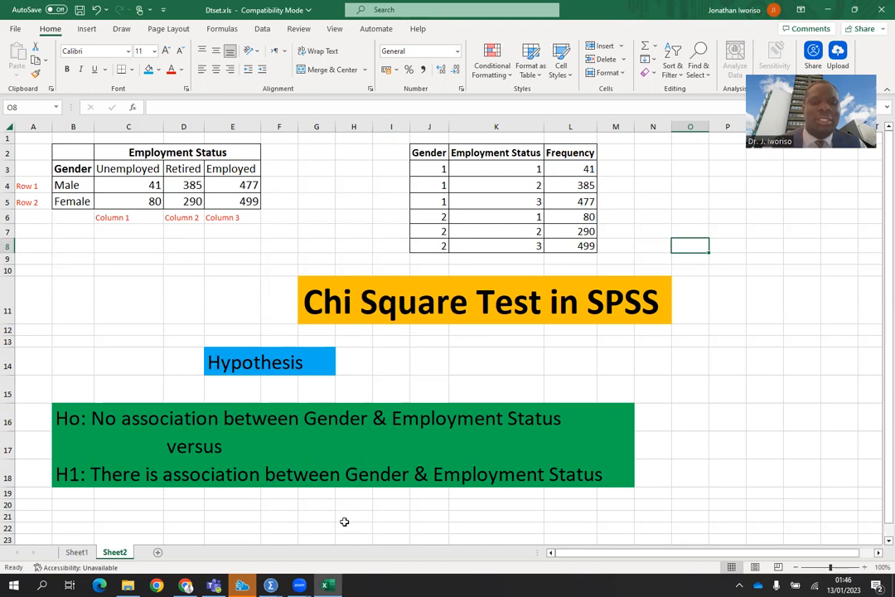
mouse_move(272, 581)
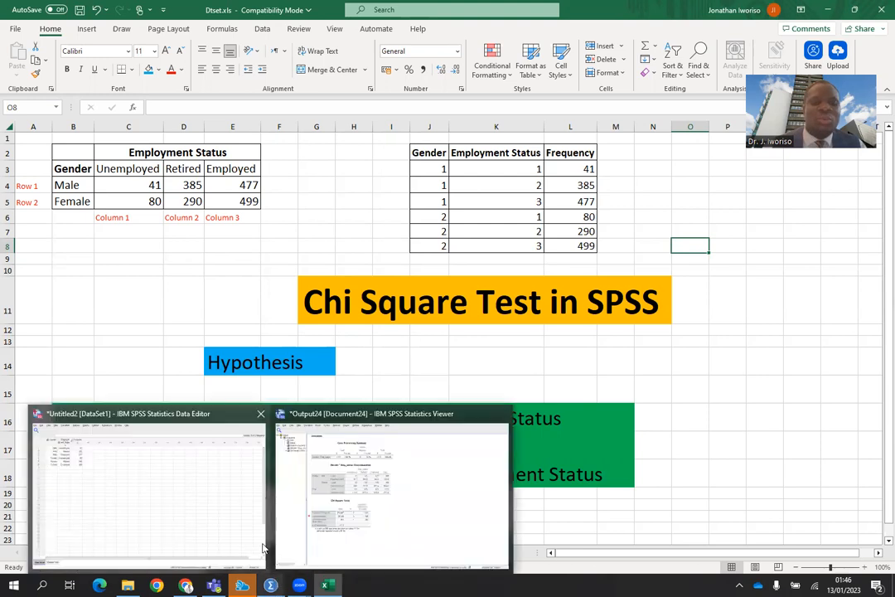
left_click(403, 511)
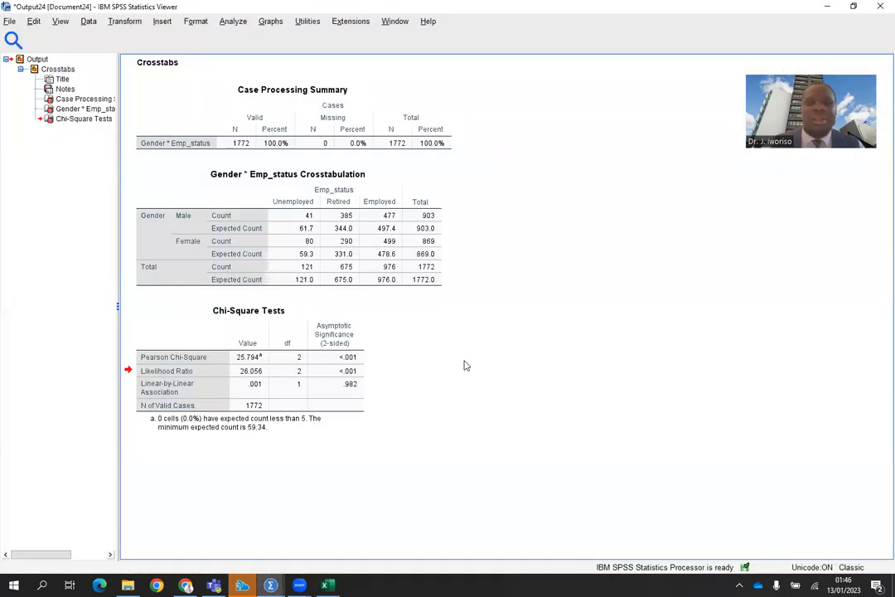